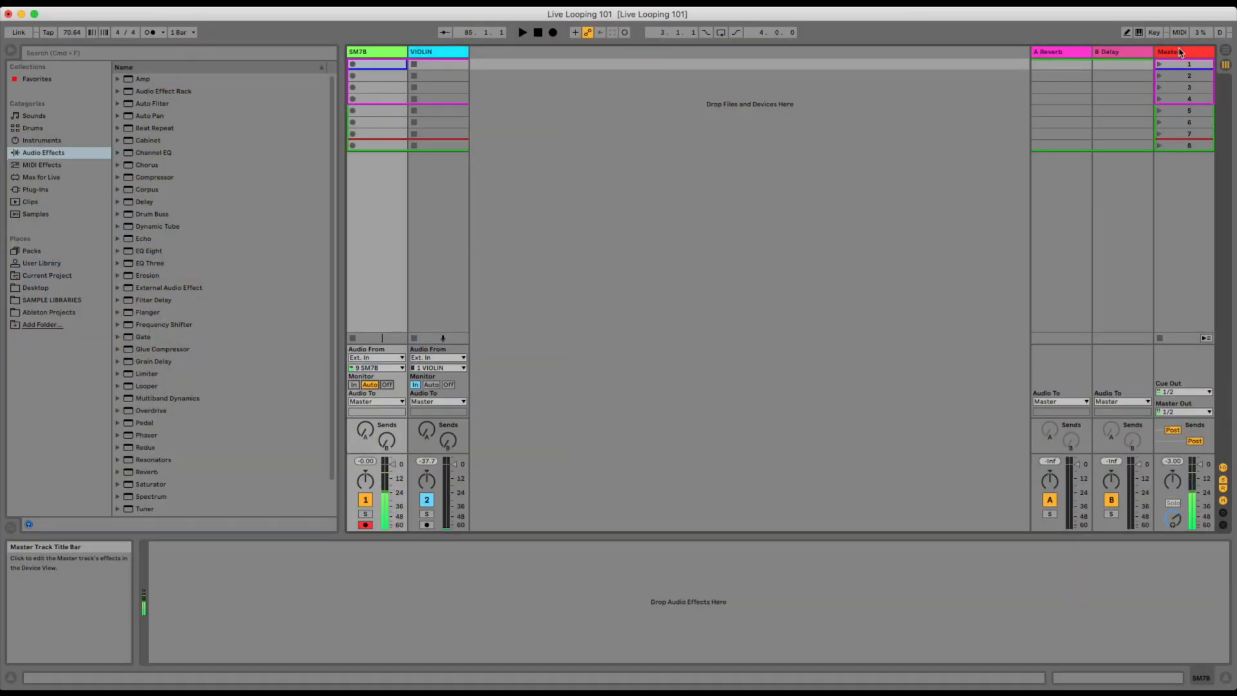
MIDI-map the SM7B track's clip slot 1 to note G-2 and slot 2 to note F#-2 on channel 3.
left_click(1179, 32)
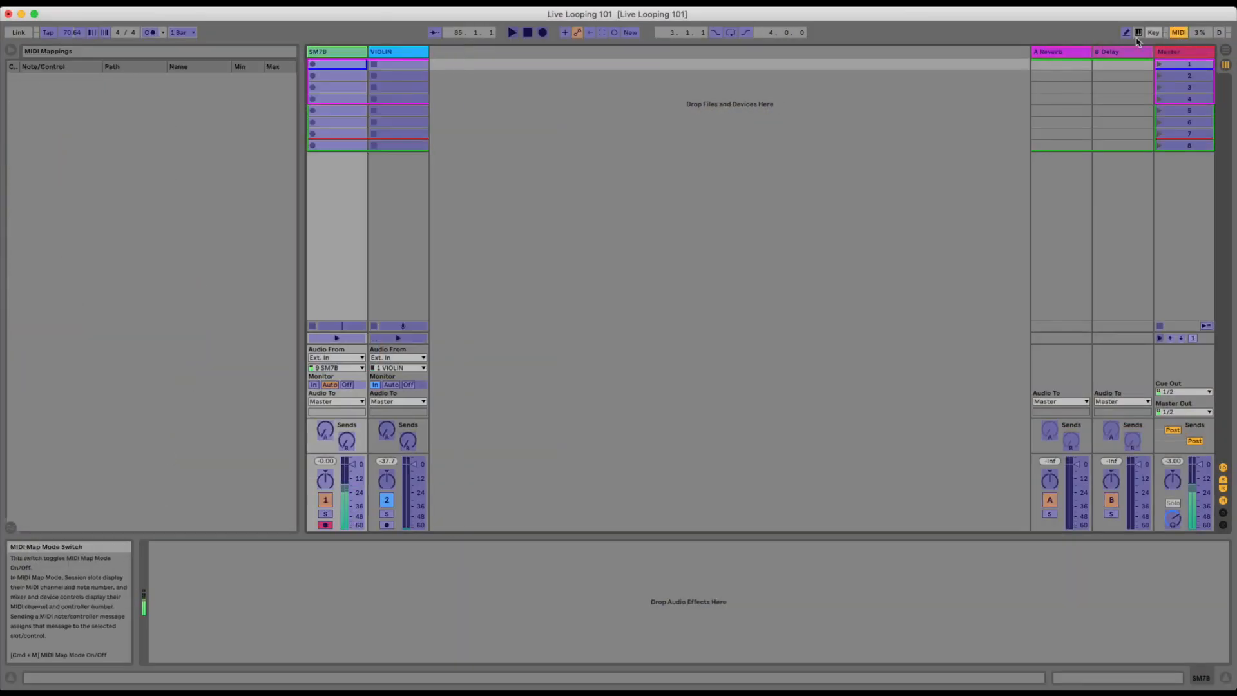
left_click(333, 67)
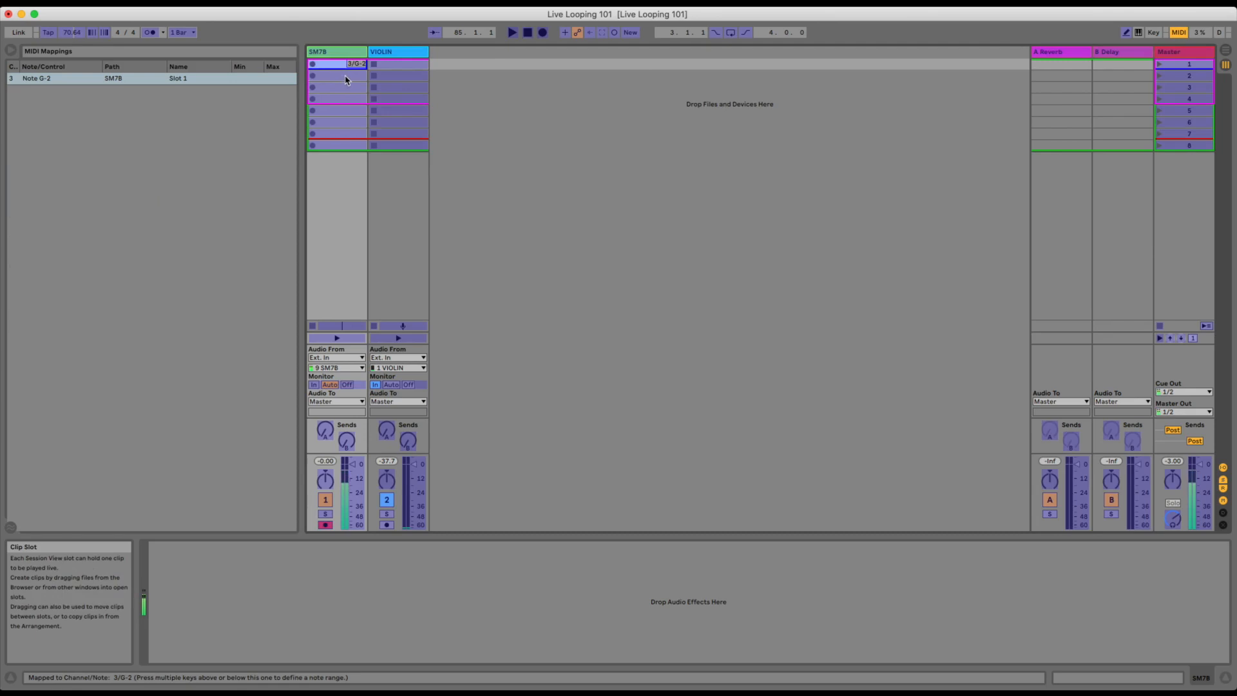
left_click(346, 76)
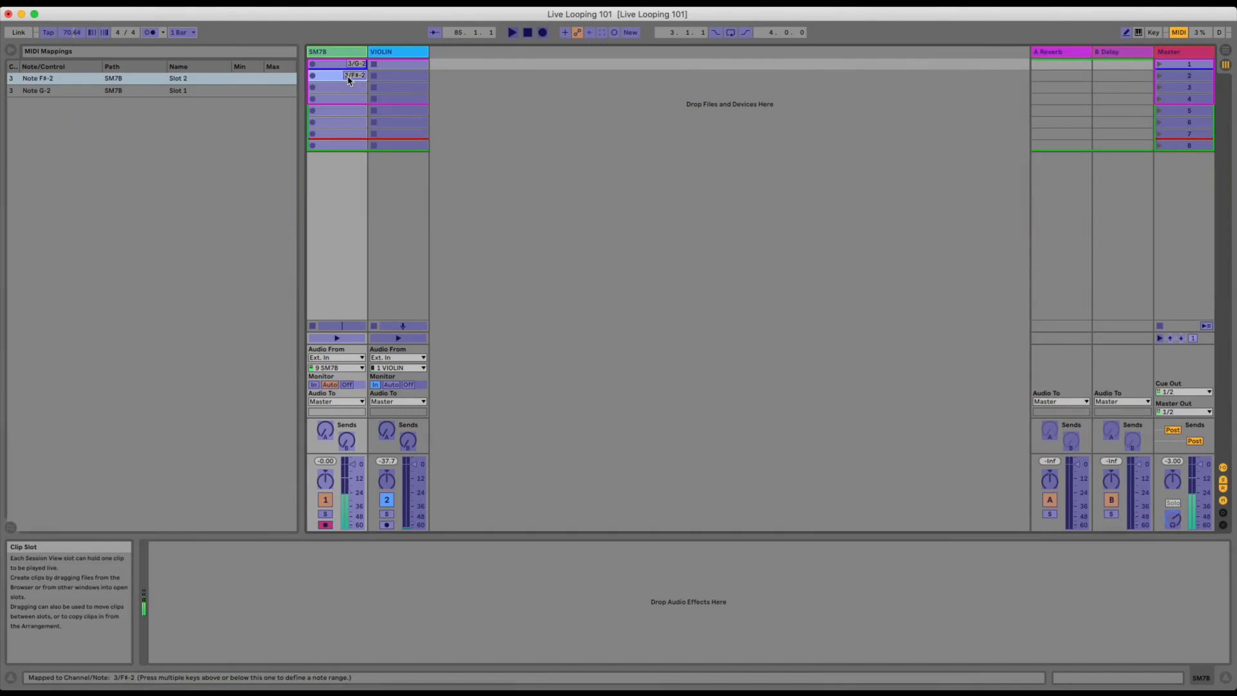
key("super+m")
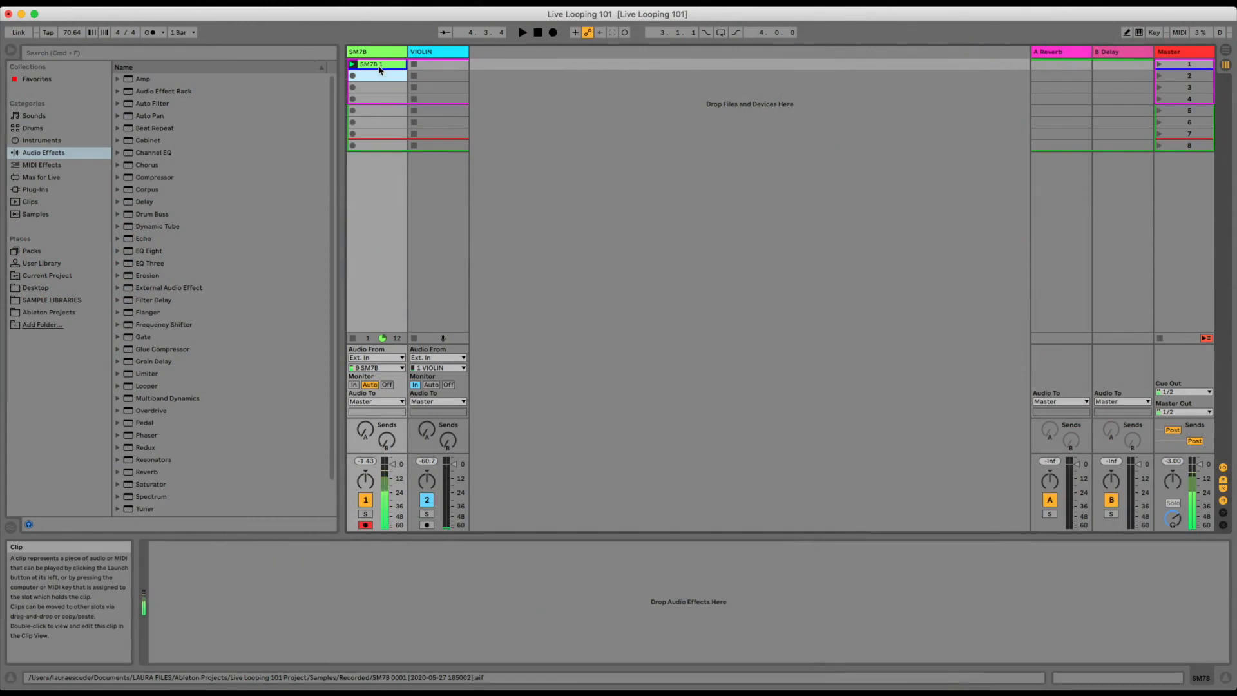
Play back the recorded SM7B 1 clip with its waveform open and delete the clip from the first slot.
left_click(380, 66)
double_click(379, 67)
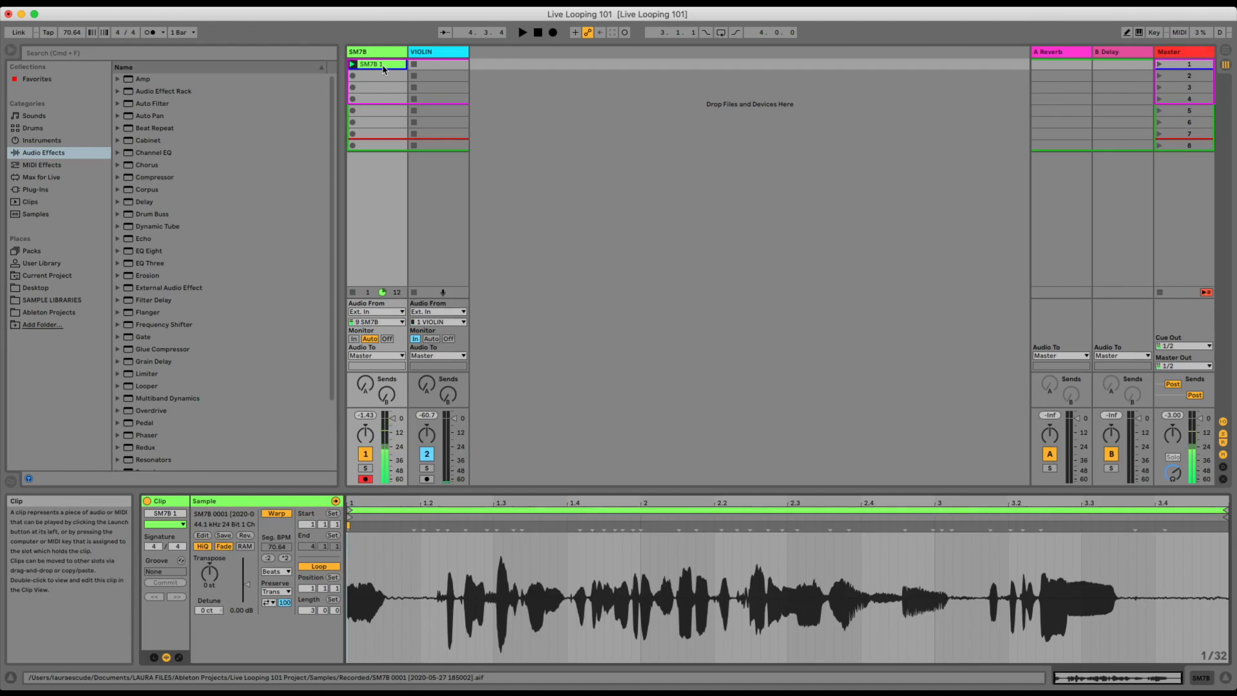
left_click(352, 64)
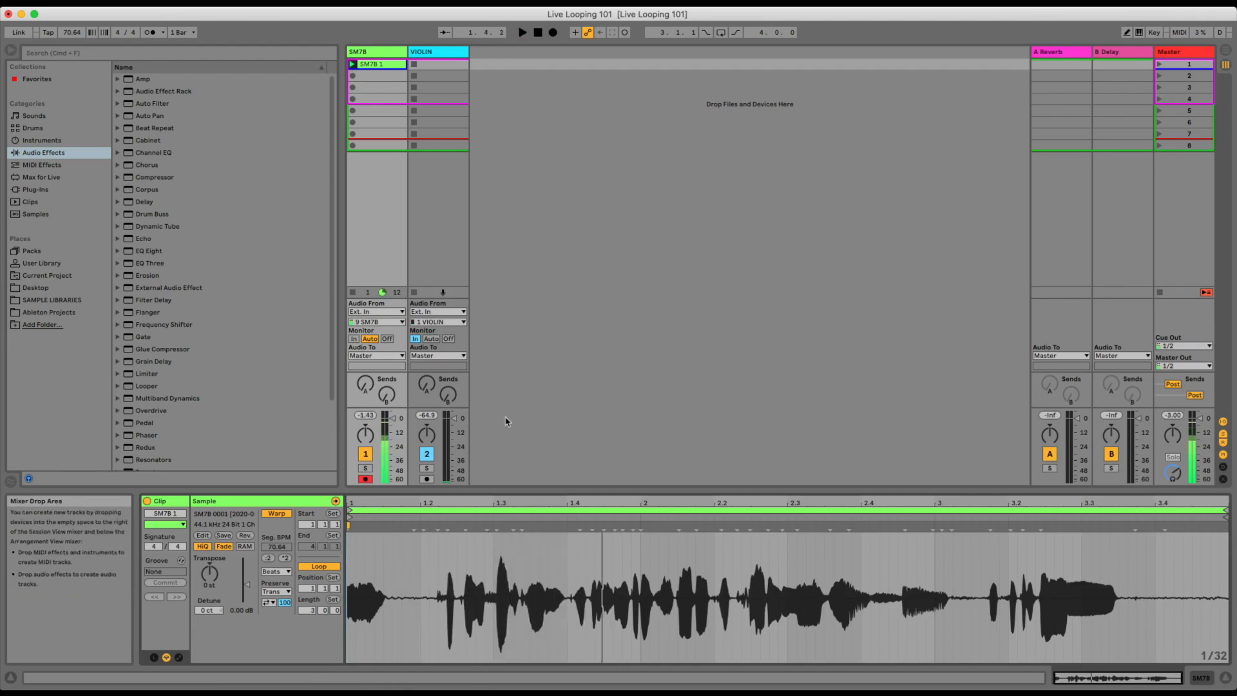
left_click(385, 67)
key("Delete")
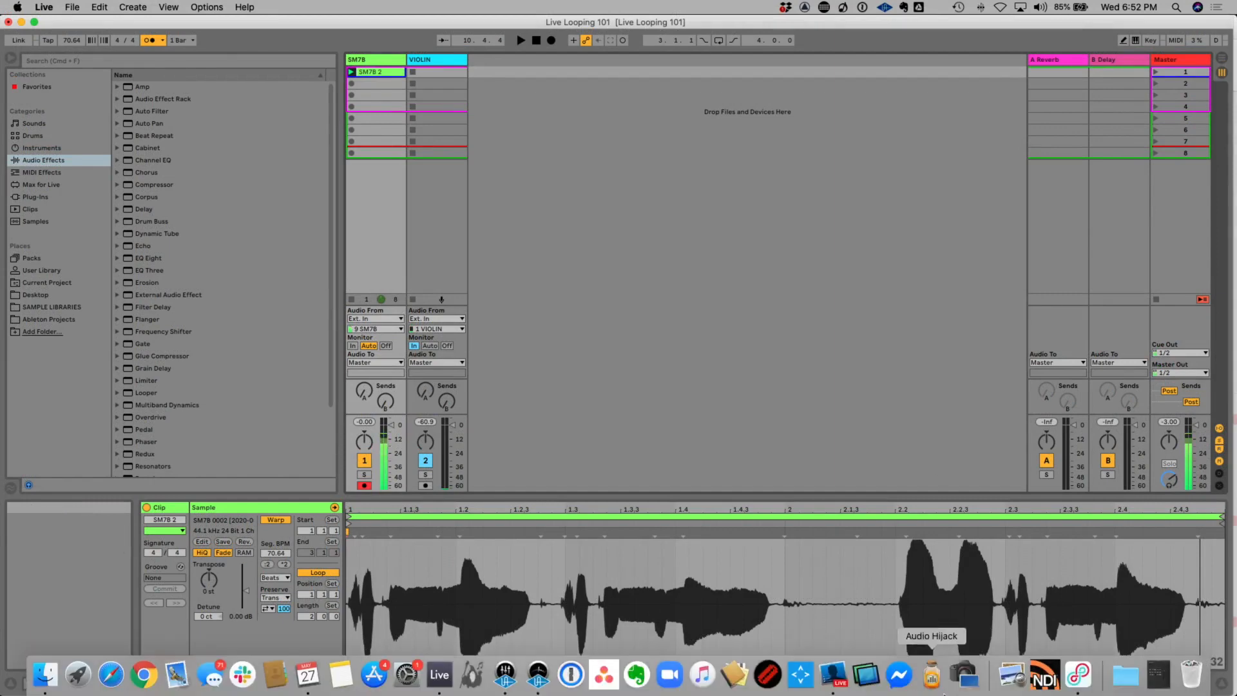
Switch to Console, adjust the preamp gain in the SM7B channel's API Vision insert, and return to Ableton Live.
left_click(505, 675)
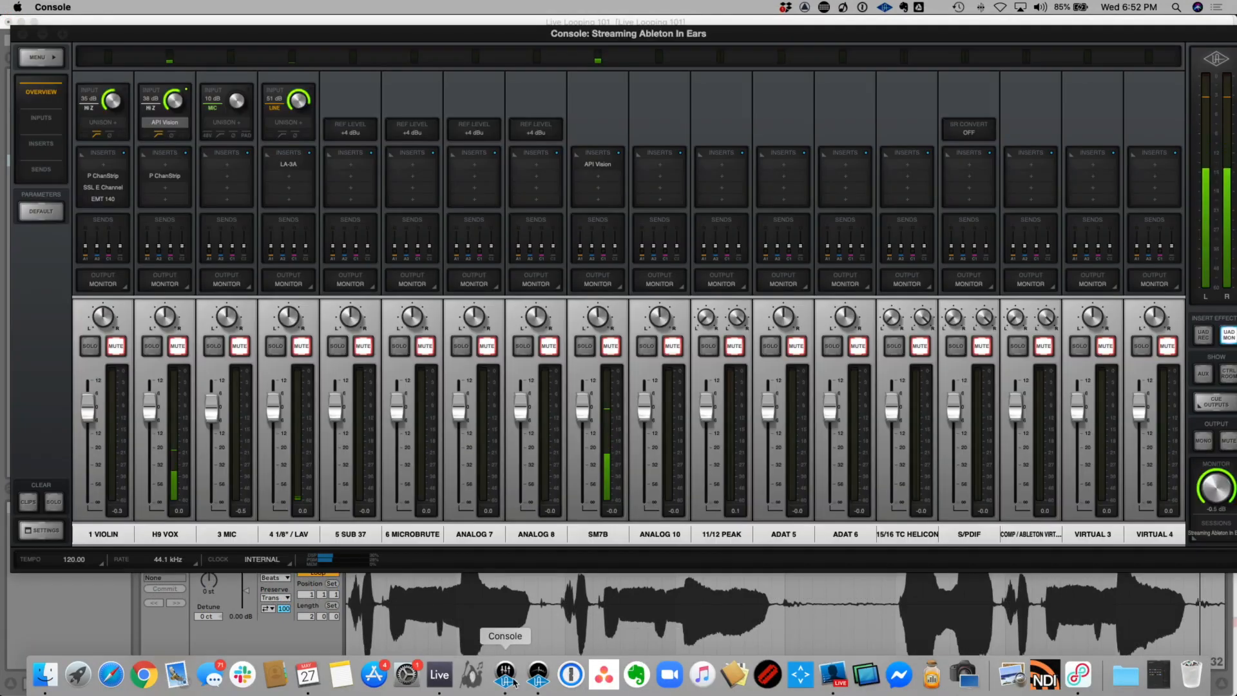
left_click(598, 165)
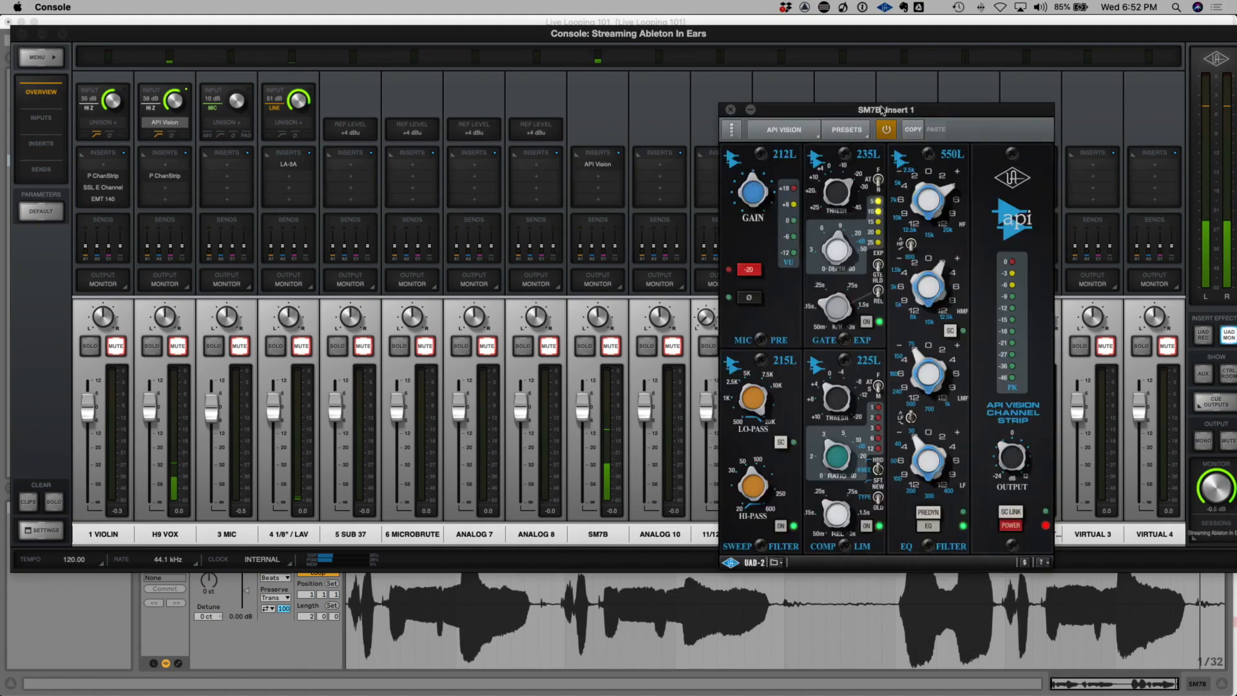
left_click_drag(877, 111, 715, 76)
left_click_drag(583, 162, 606, 122)
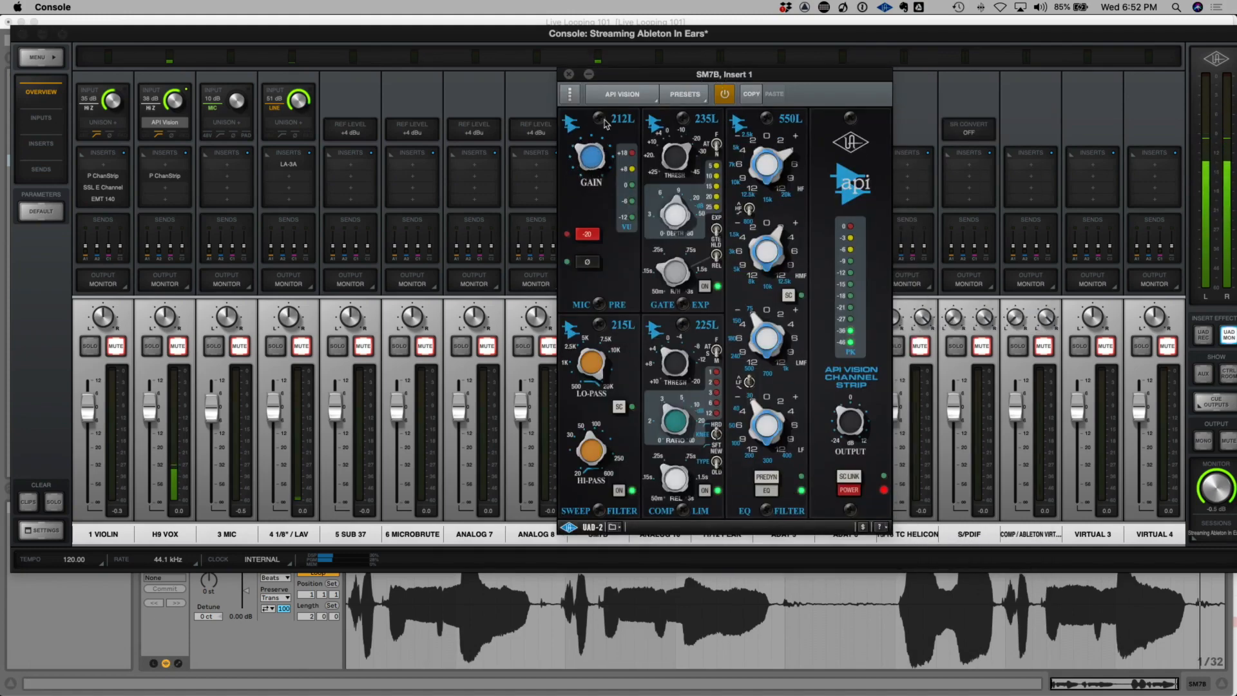
left_click(570, 77)
key("super+Tab")
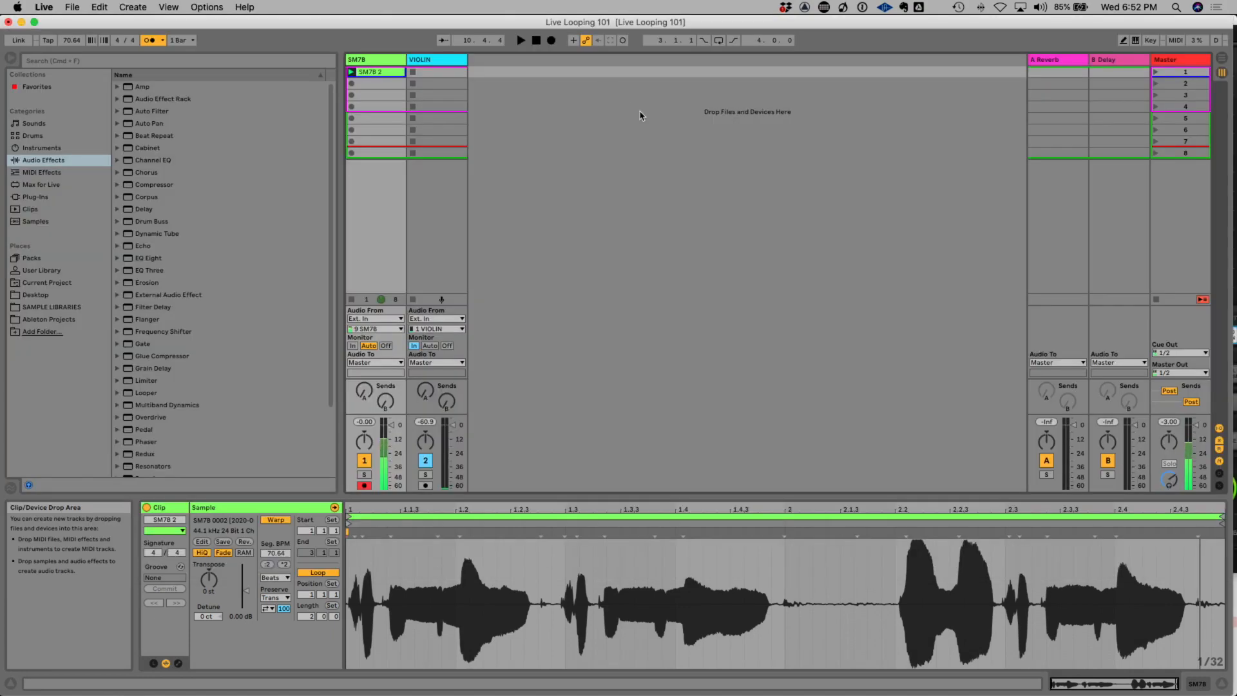
Play the SM7B 2 clip and try it at a project tempo of 118 BPM.
left_click(608, 315)
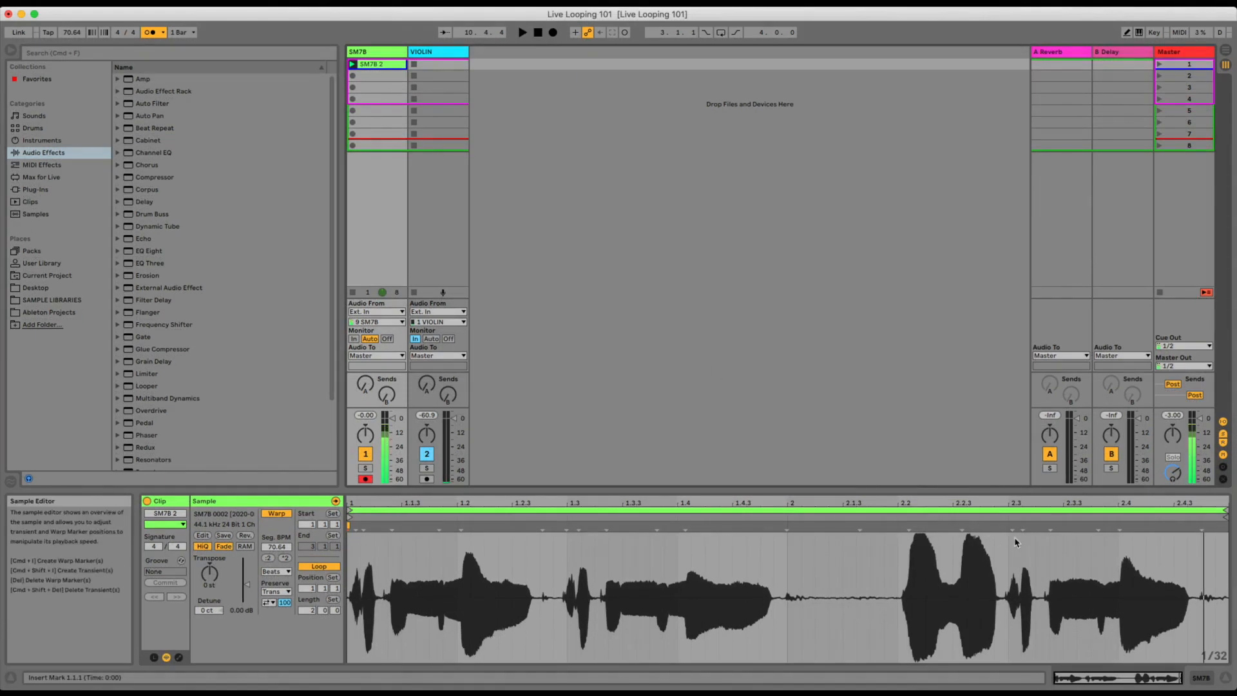
left_click(1063, 572)
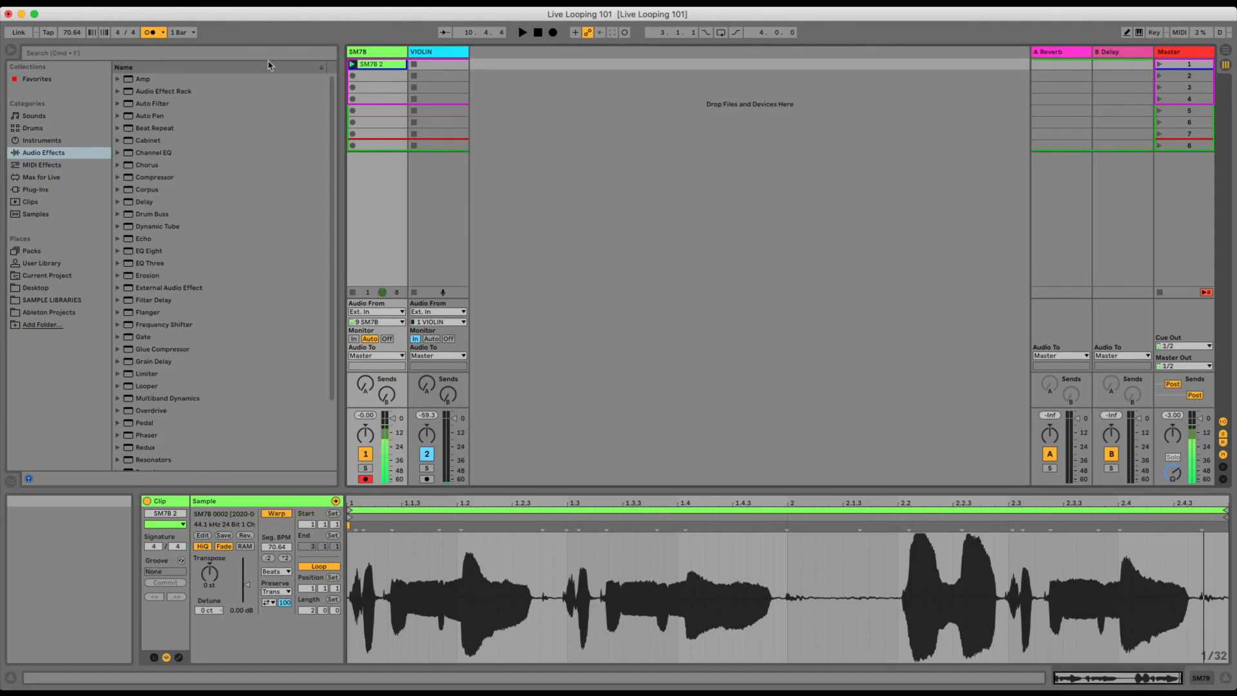
left_click(352, 65)
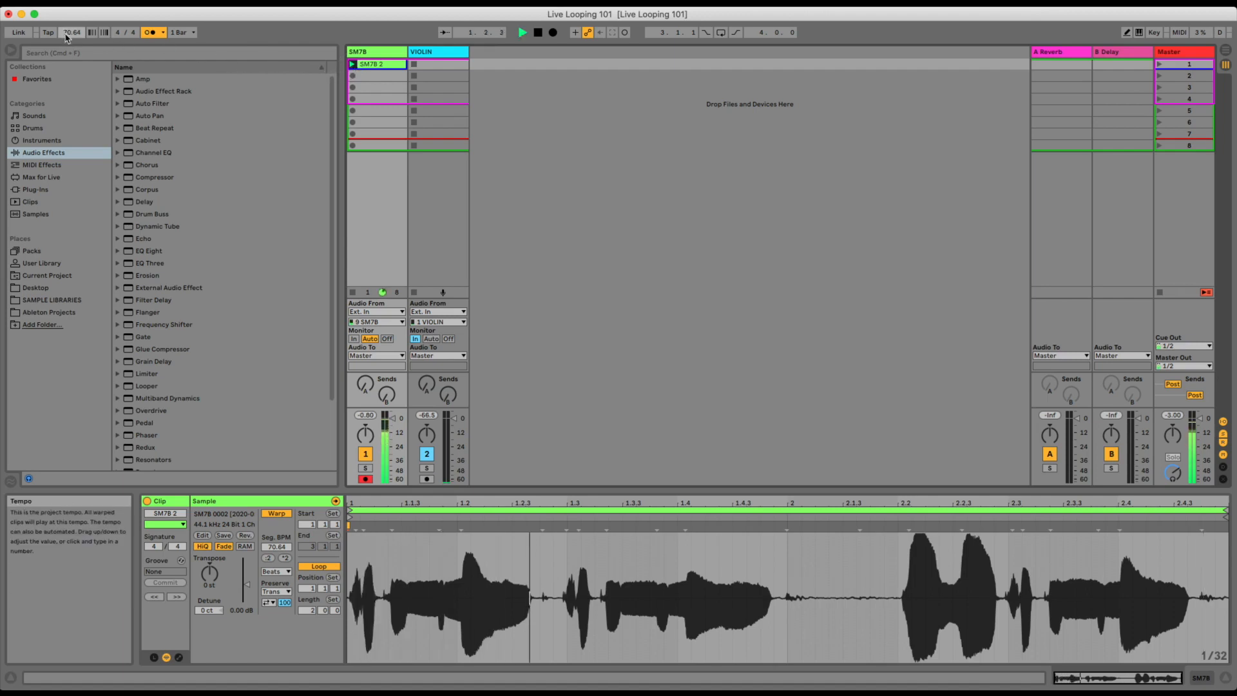
left_click_drag(69, 35, 70, 31)
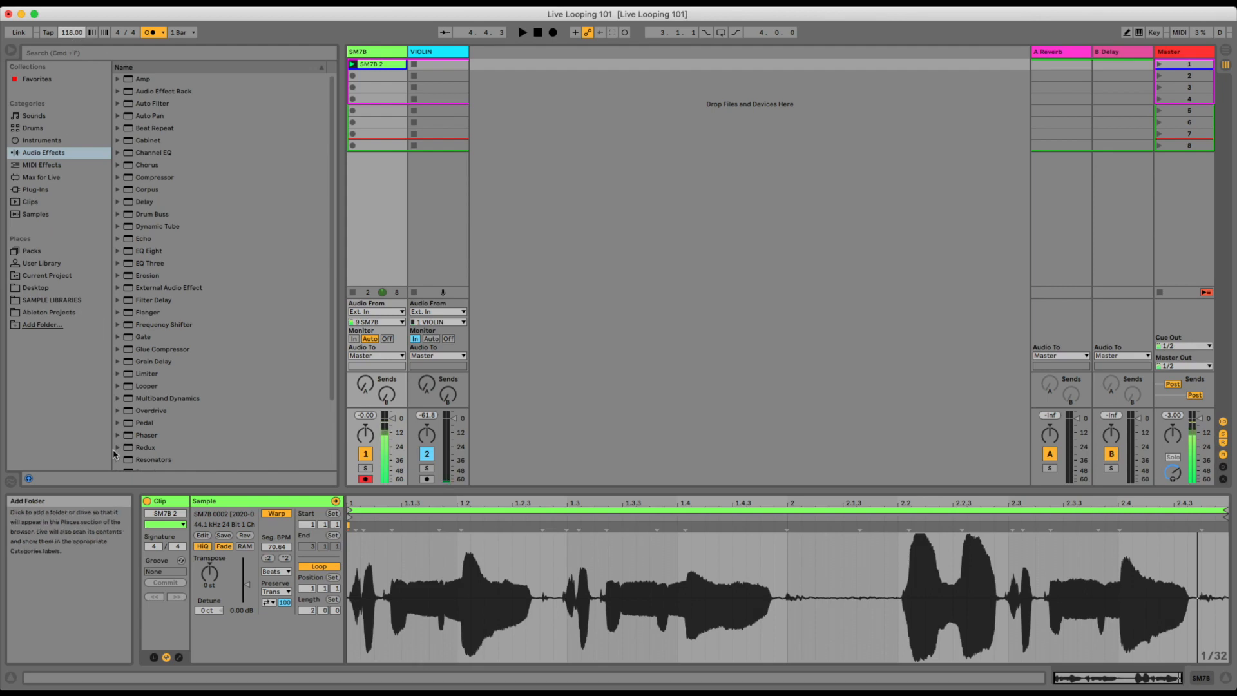
Set the project tempo to 70 BPM.
left_click(72, 36)
type("70")
key("Return")
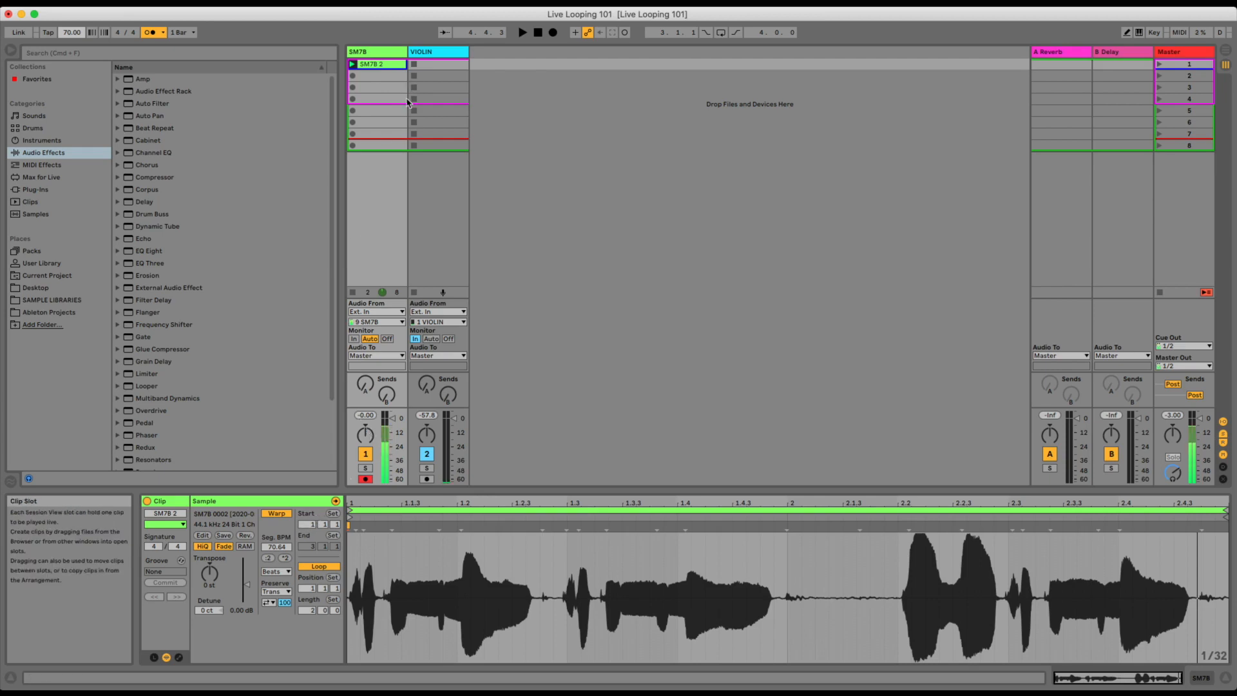
MIDI-map the SM7B track's clip slot 3 to note F-2 and slot 4 to note E-2 on channel 3.
left_click(379, 76)
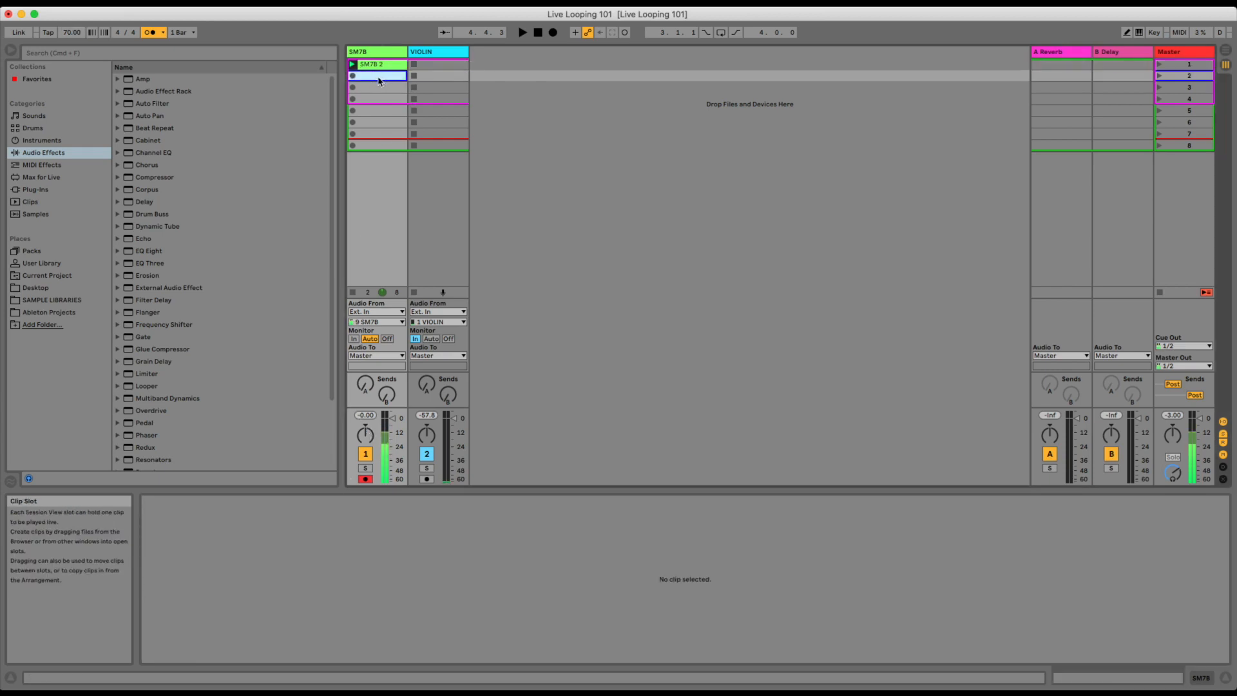
left_click(1179, 33)
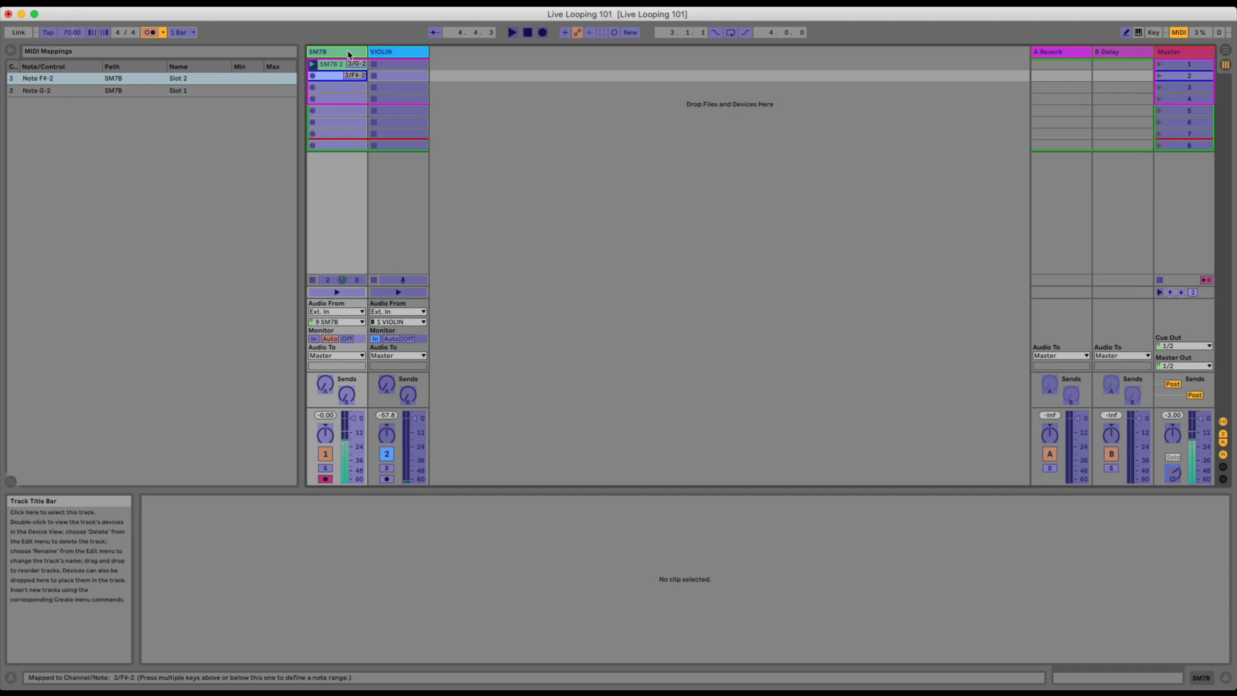
left_click(351, 89)
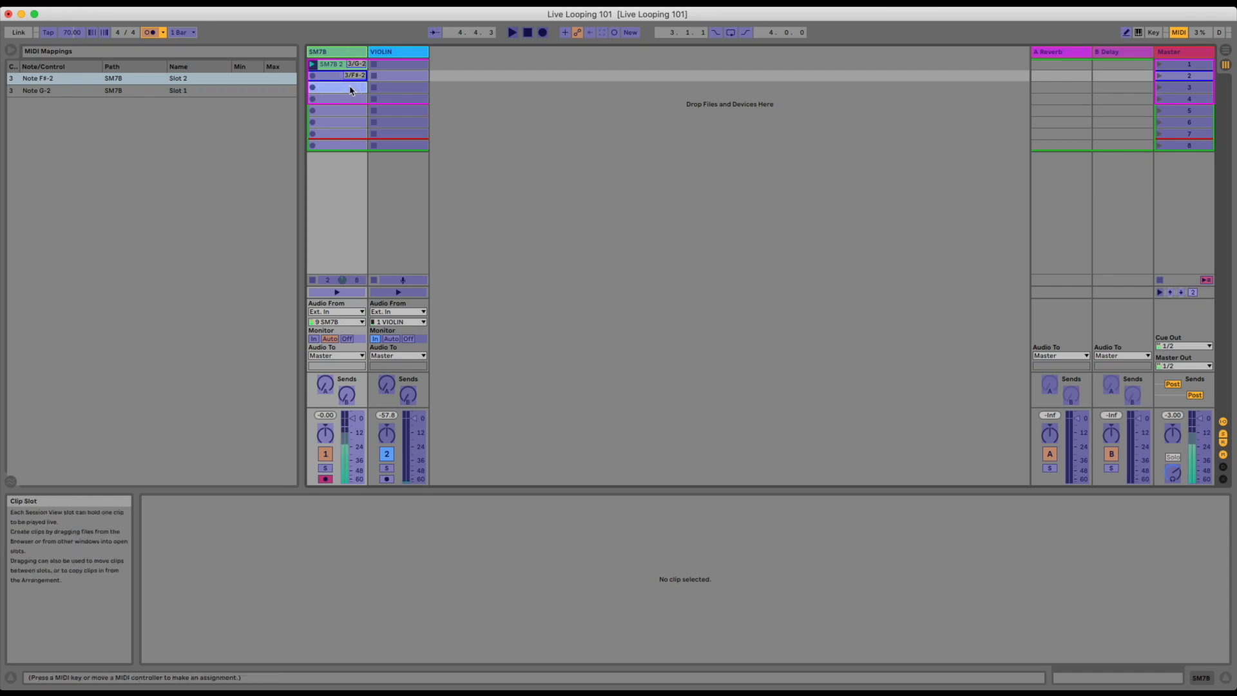
left_click(350, 100)
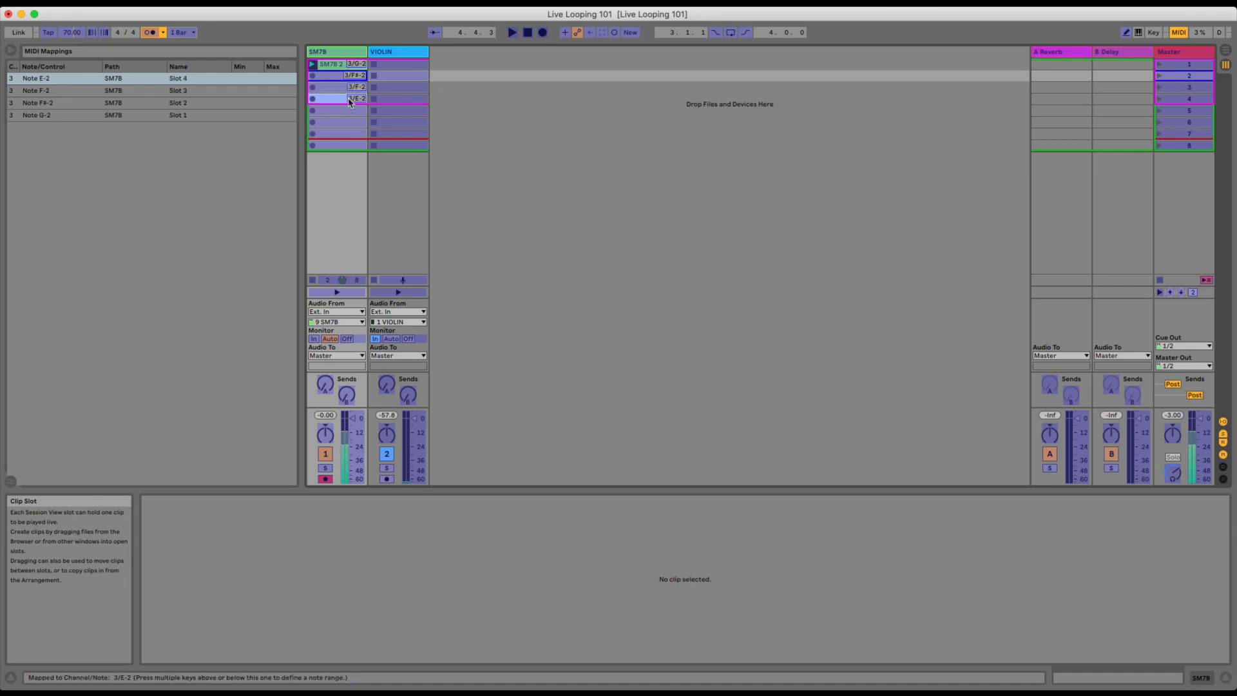
key("super+m")
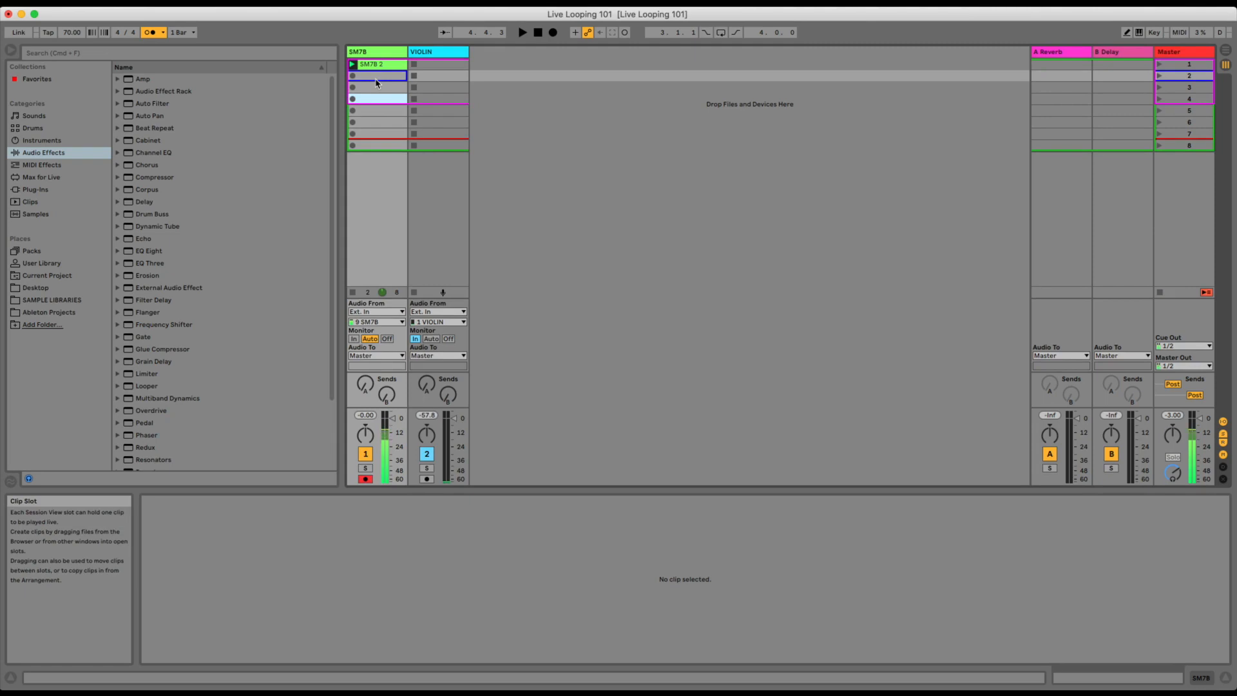
Record a new loop into the SM7B track's second clip slot, let it play back, and stop the transport.
key("space")
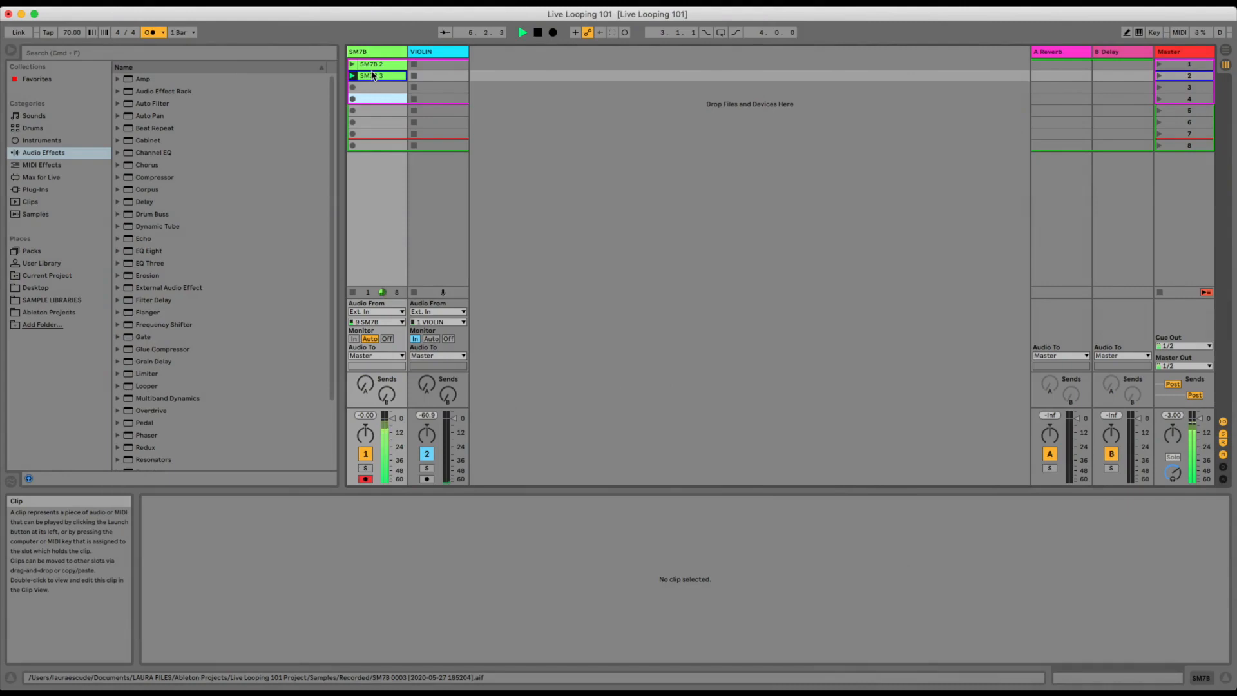
key("space")
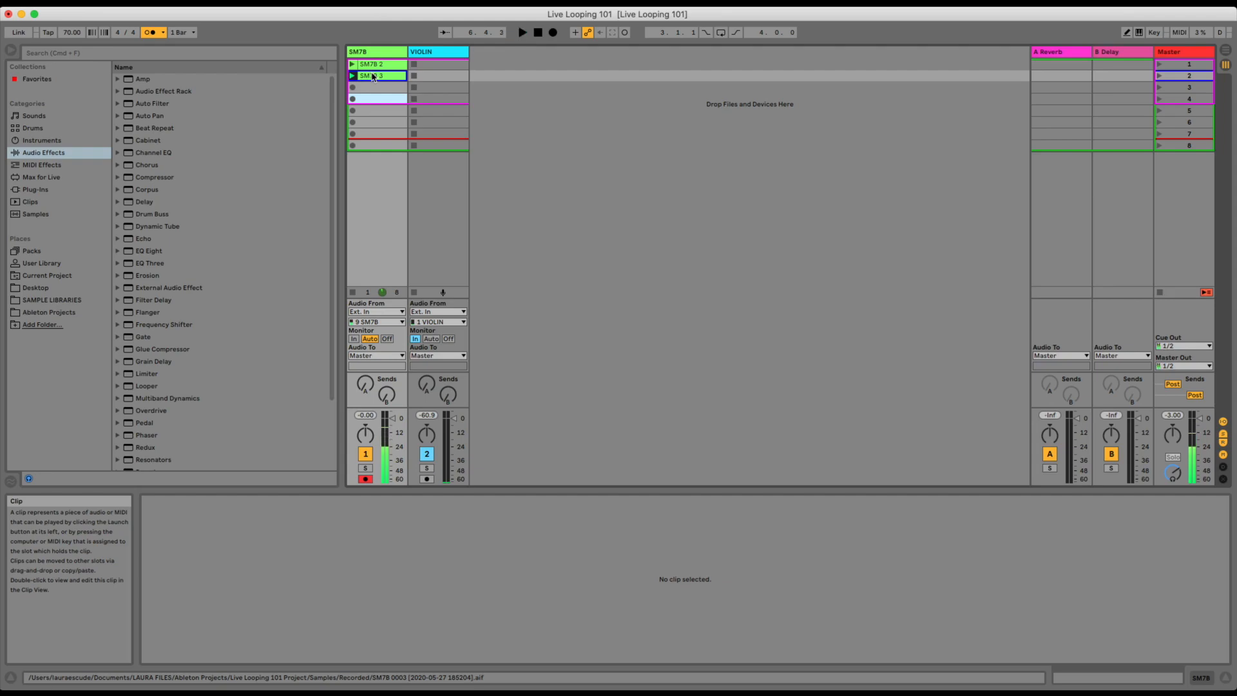
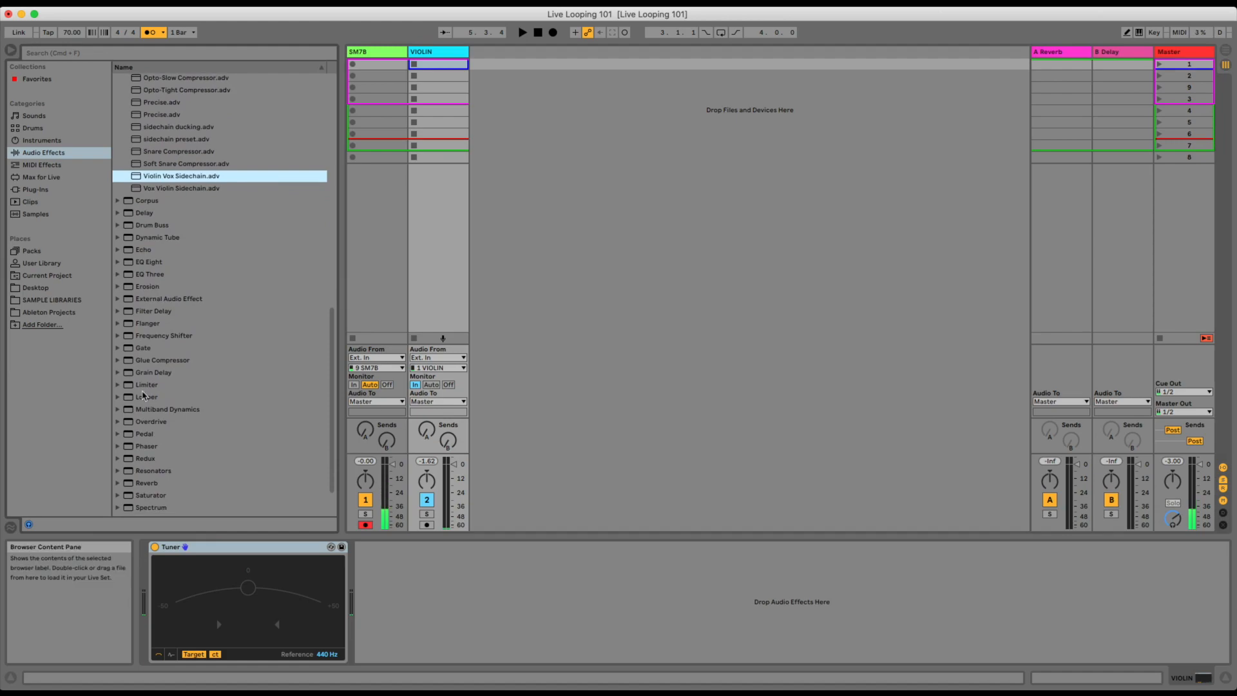
Add the Looper audio effect to the VIOLIN track after the Tuner.
left_click(141, 398)
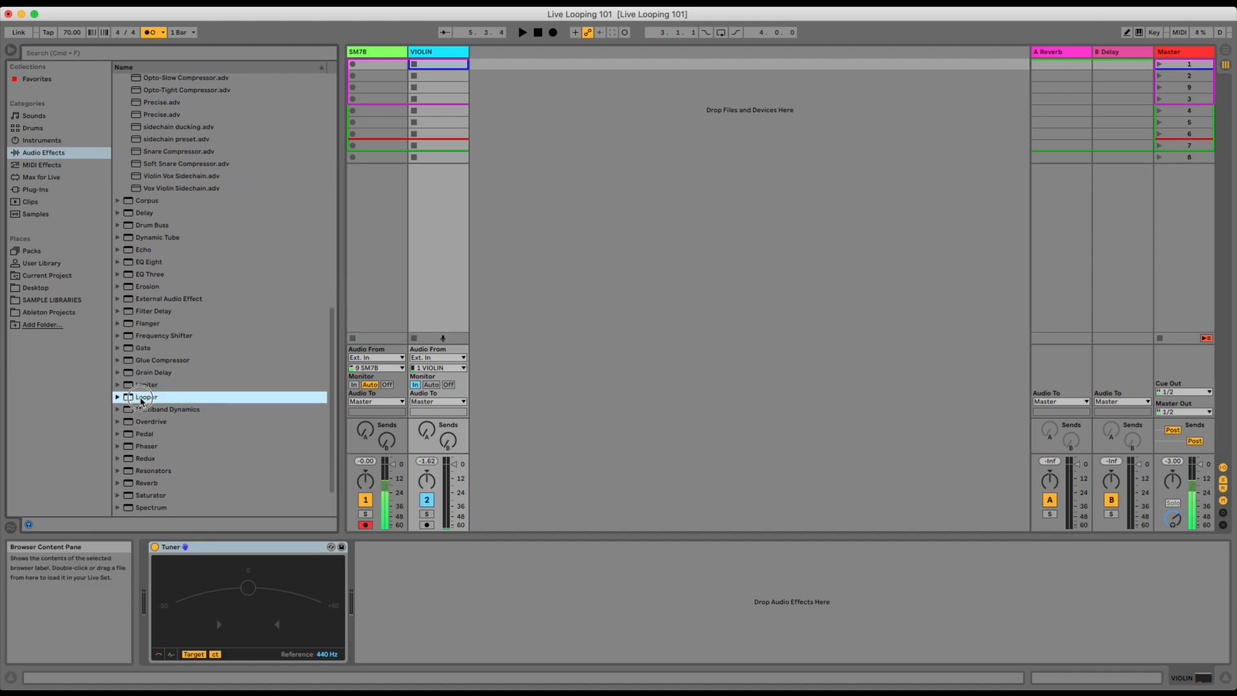
left_click_drag(141, 399, 434, 299)
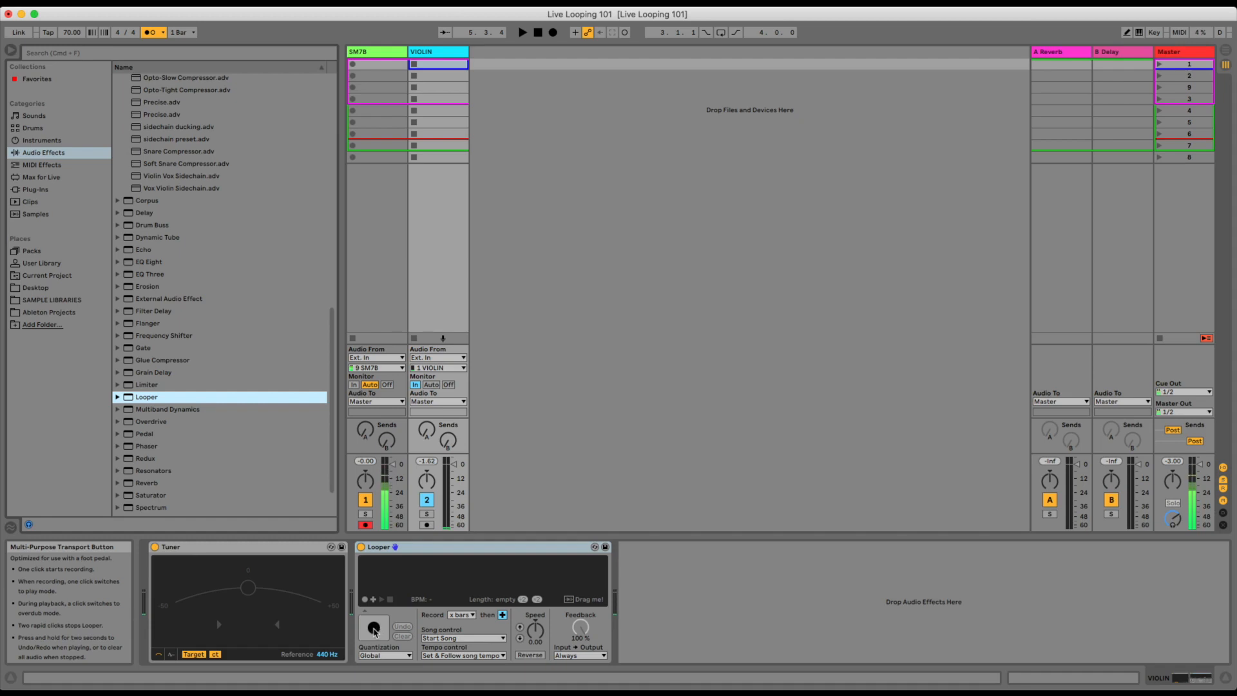
Record a short test loop in the VIOLIN track's Looper, switch from overdub to playback, stop it and clear the loop.
left_click(374, 629)
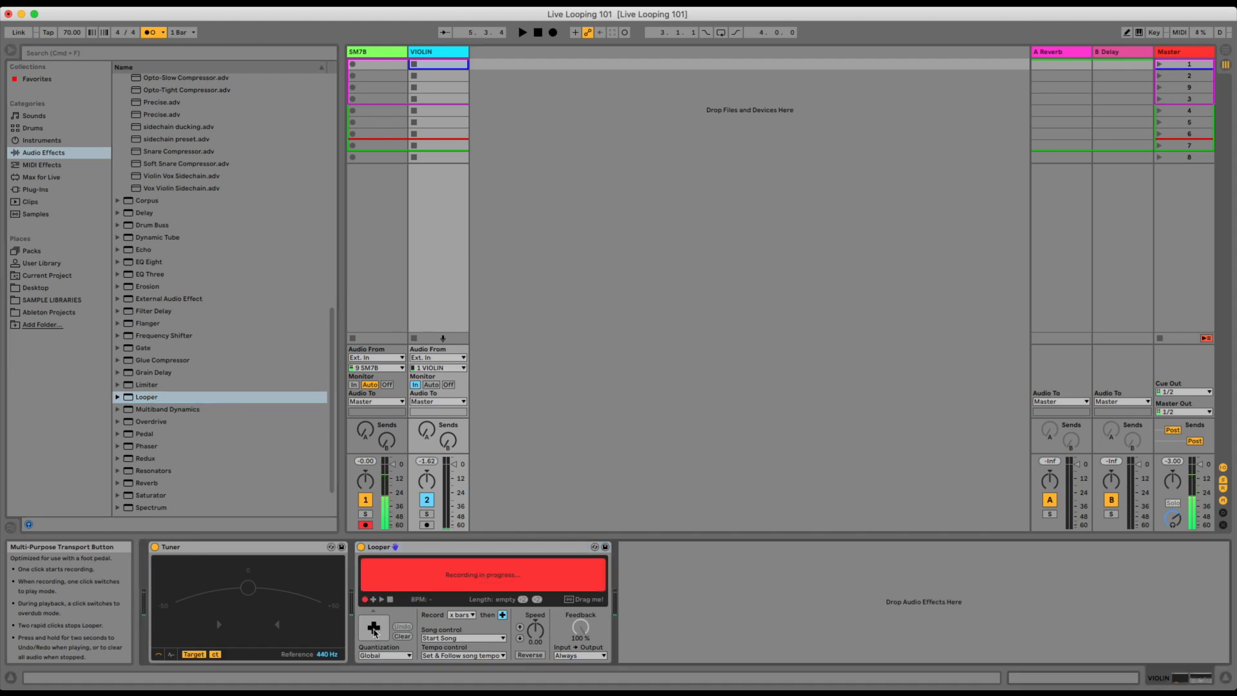
left_click(374, 629)
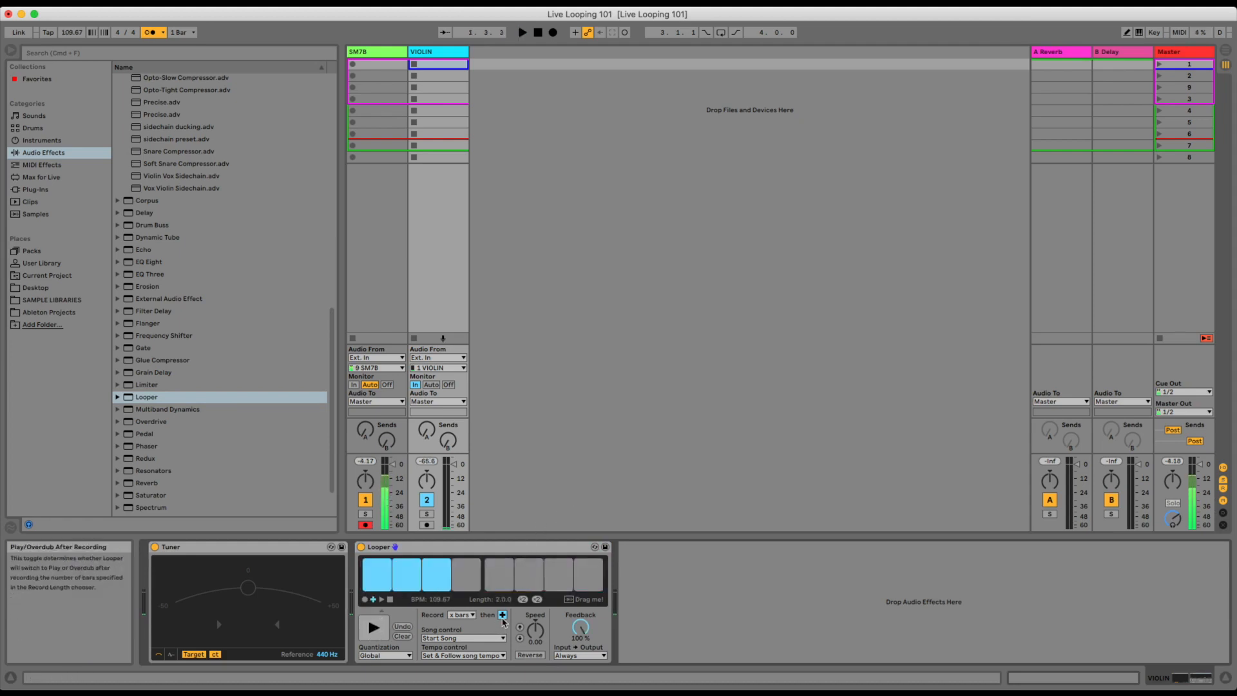
left_click(379, 630)
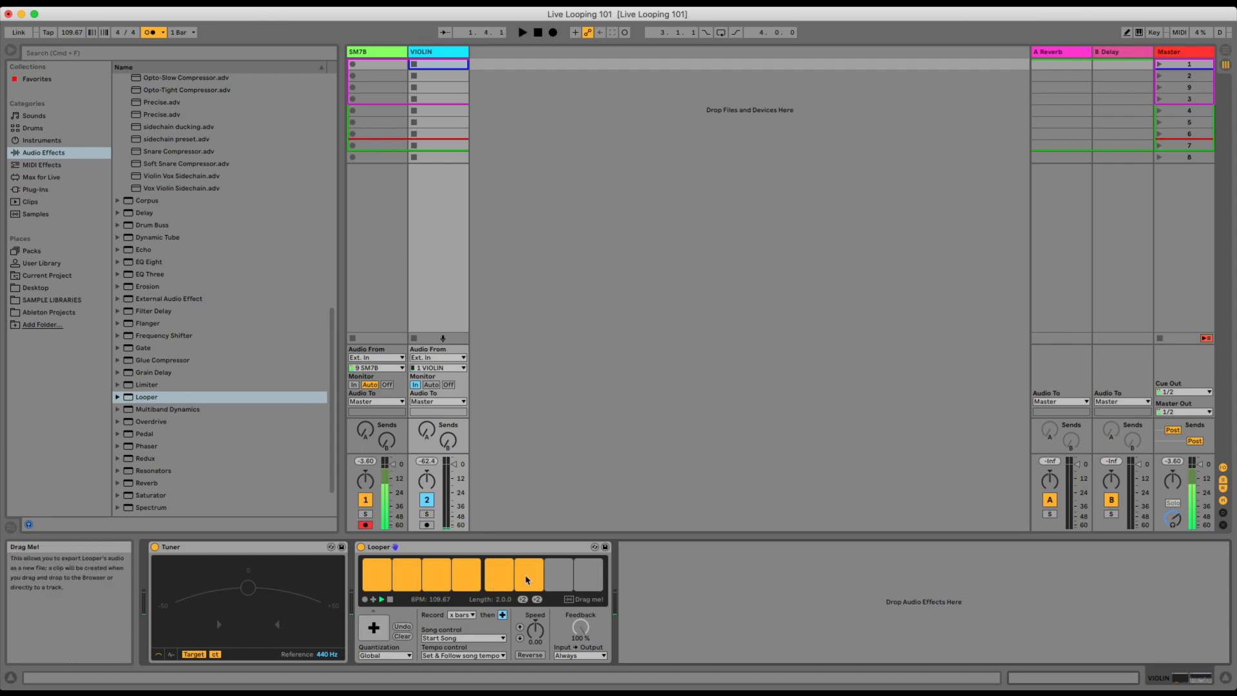
double_click(376, 632)
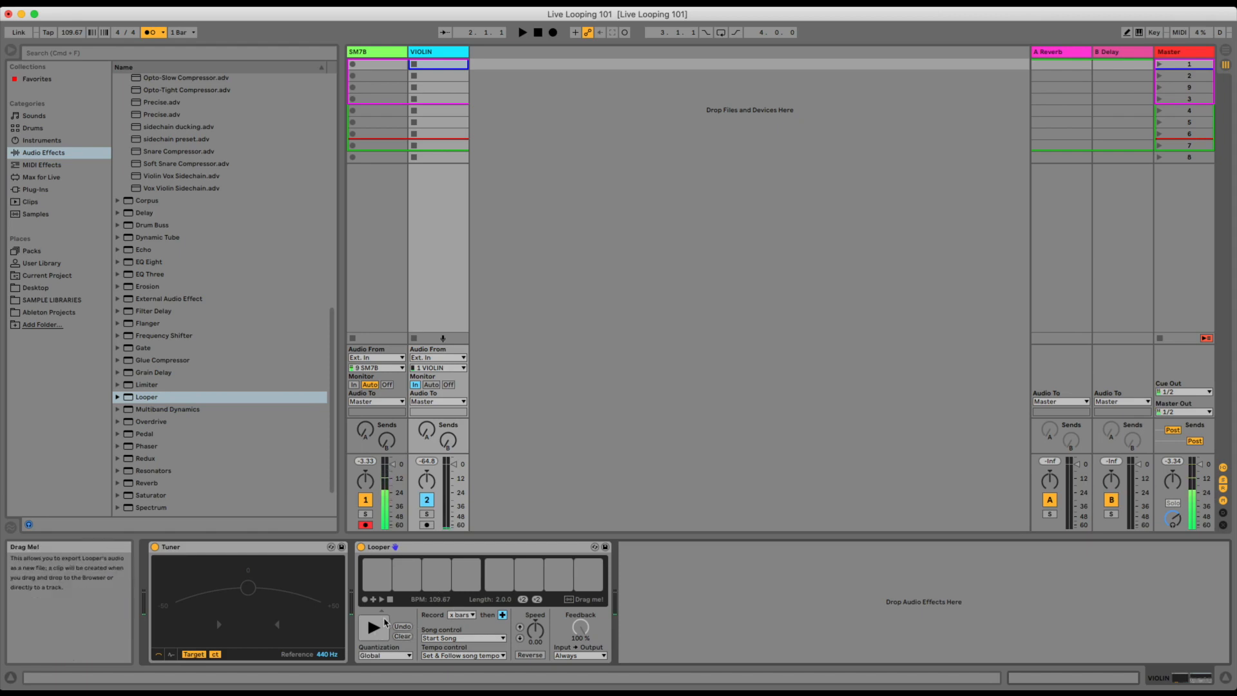
left_click(403, 637)
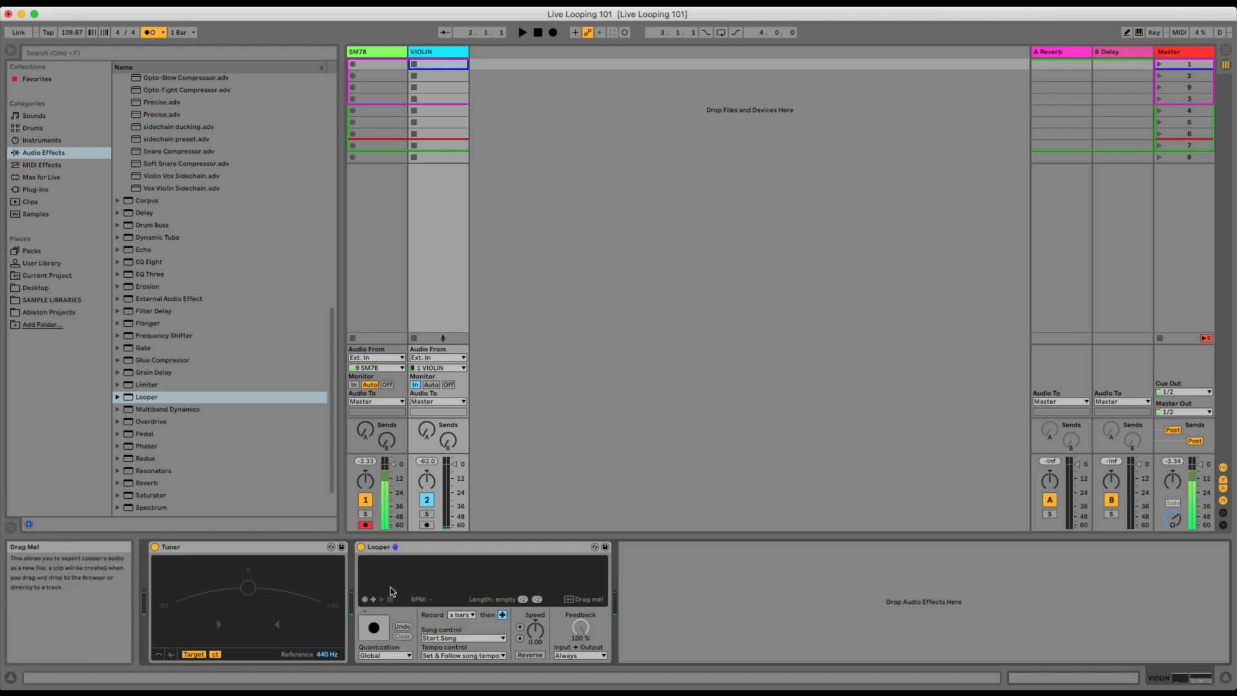
Turn off the metronome and record a violin loop in Looper with the record length left at x bars.
left_click(462, 616)
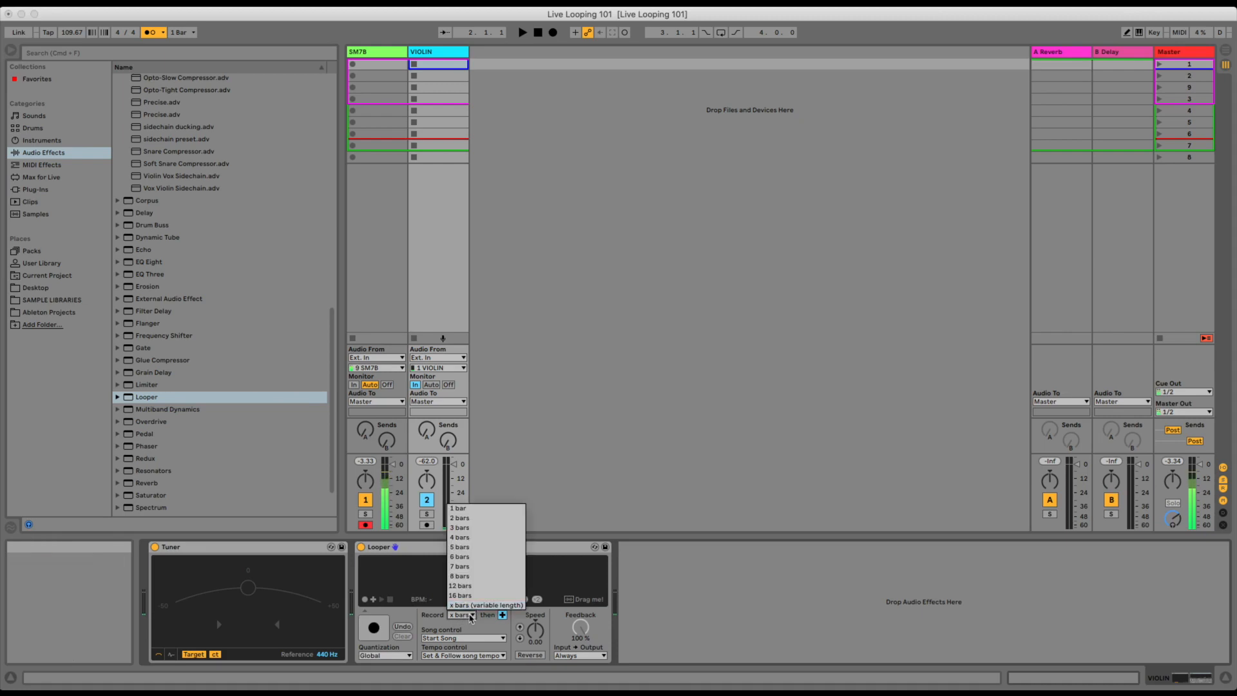
left_click(470, 620)
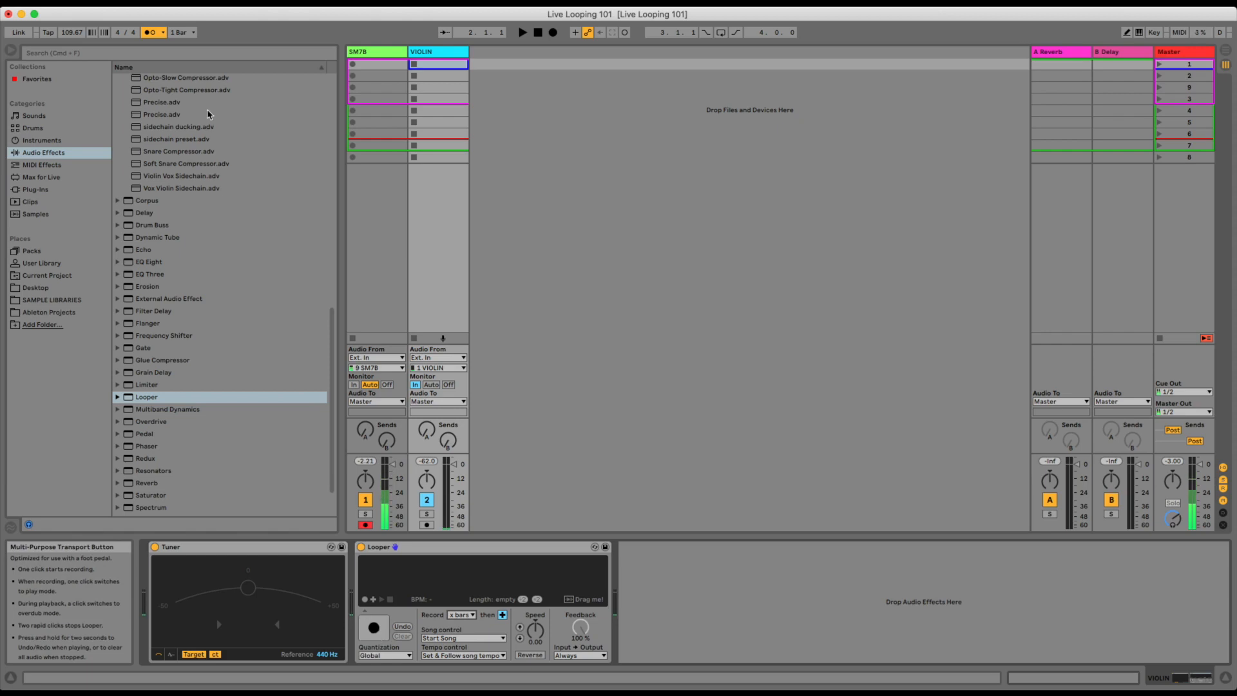
left_click(149, 36)
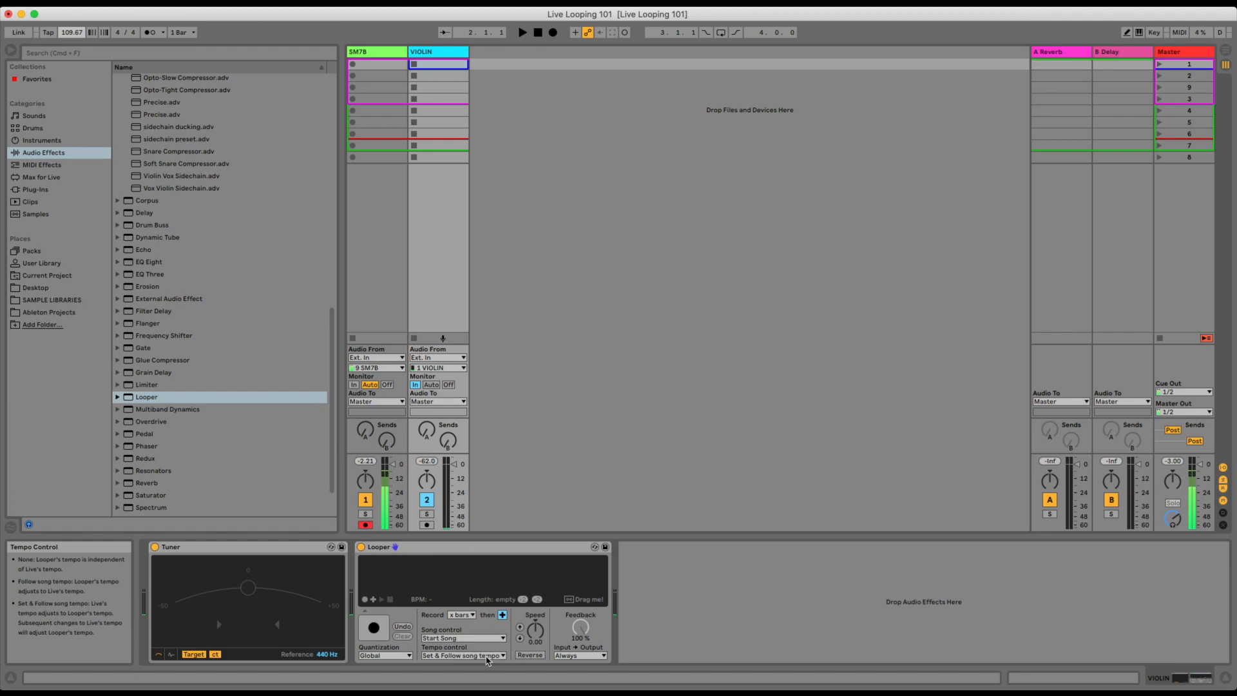
left_click(378, 635)
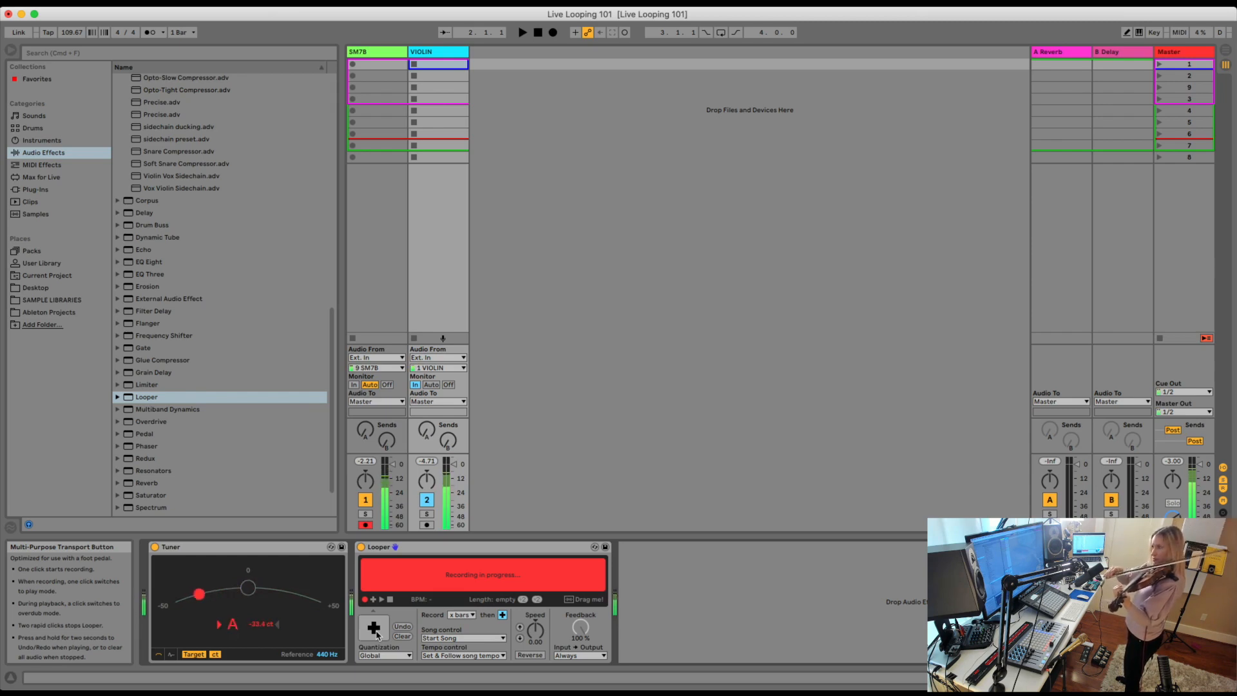
left_click(377, 635)
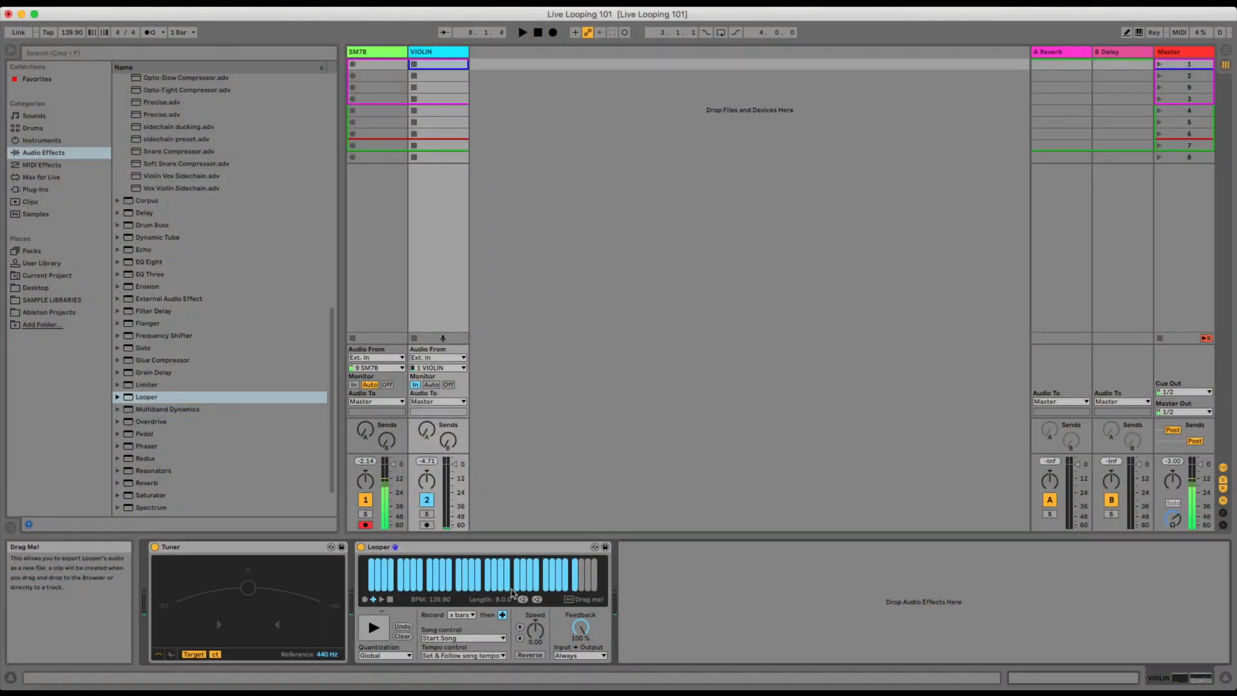
Turn the metronome on, play the recorded violin loop against it, and stop the transport.
left_click(149, 33)
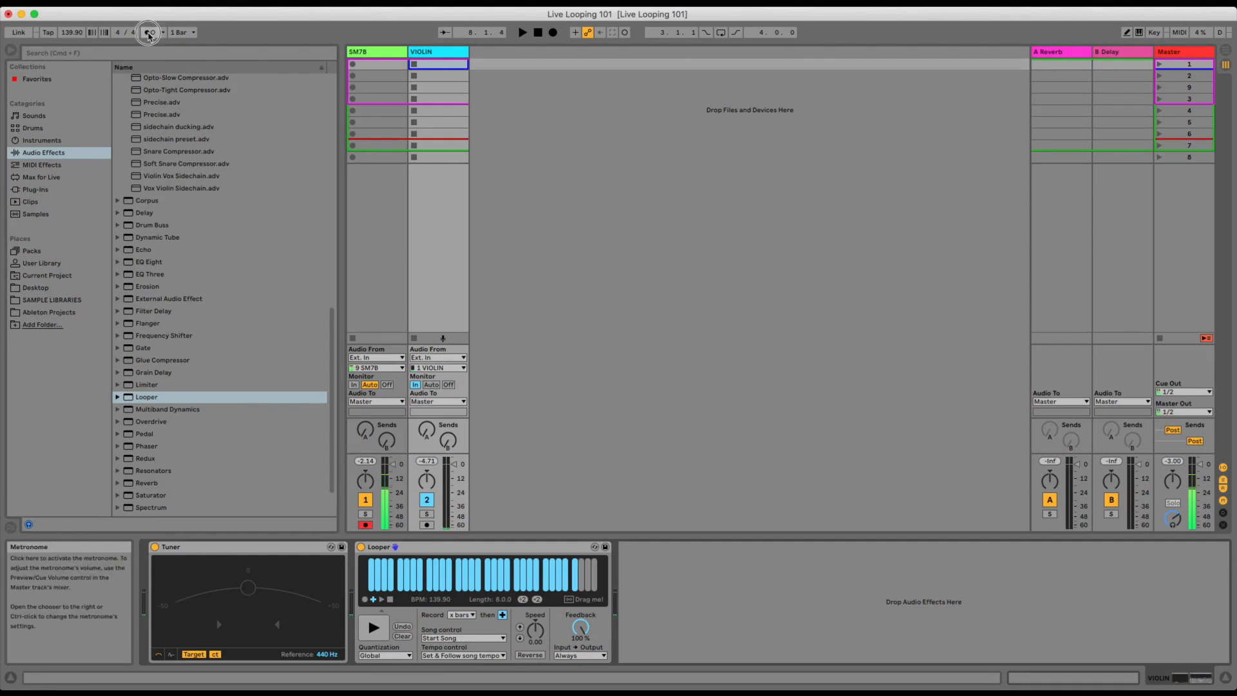
left_click(370, 636)
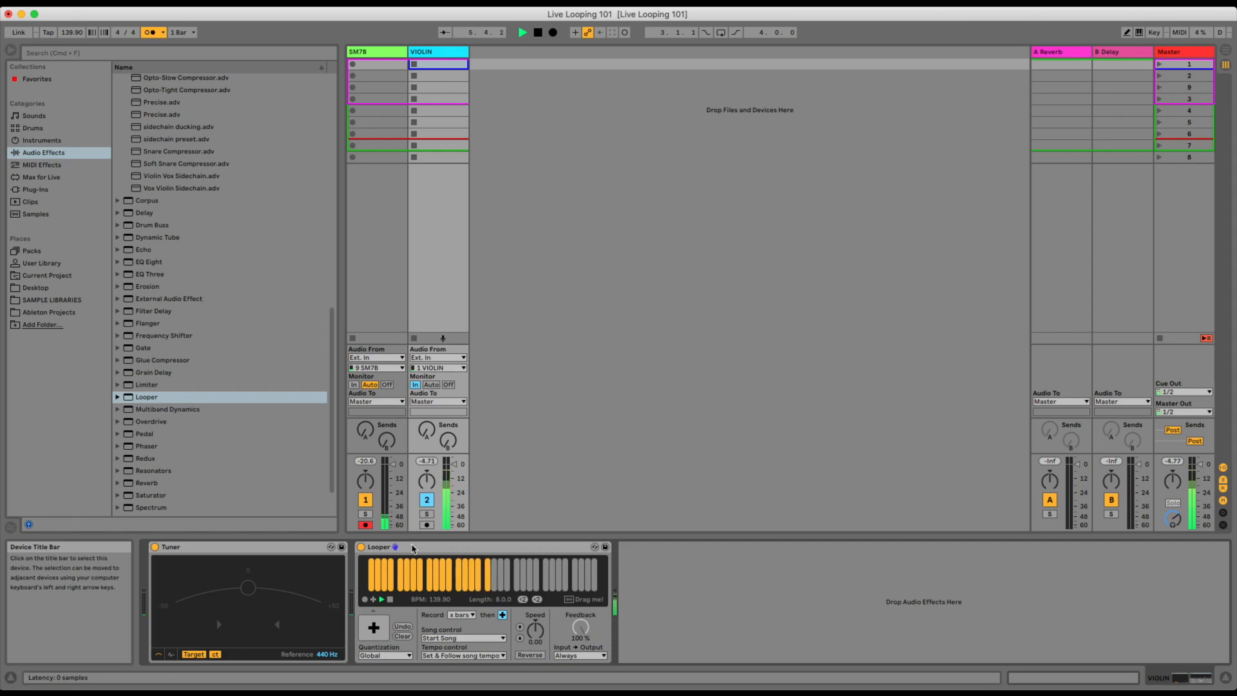
key("space")
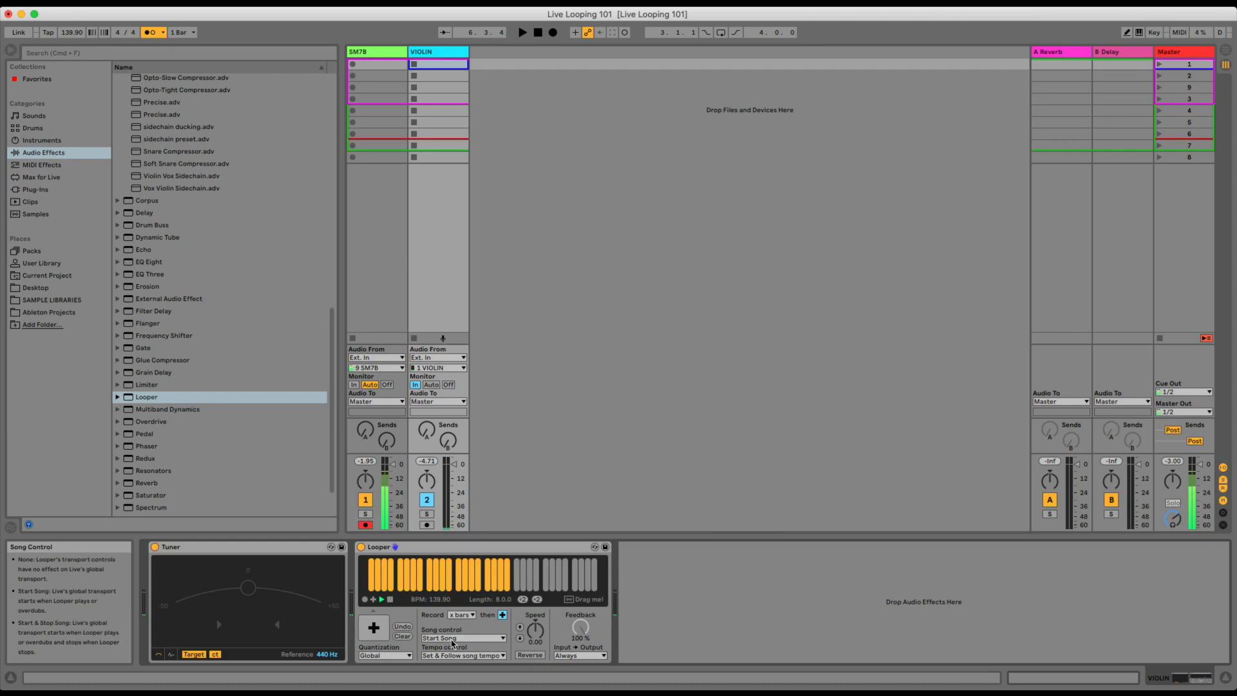
Set Looper's song control to None and its tempo control to Follow song tempo.
left_click(453, 640)
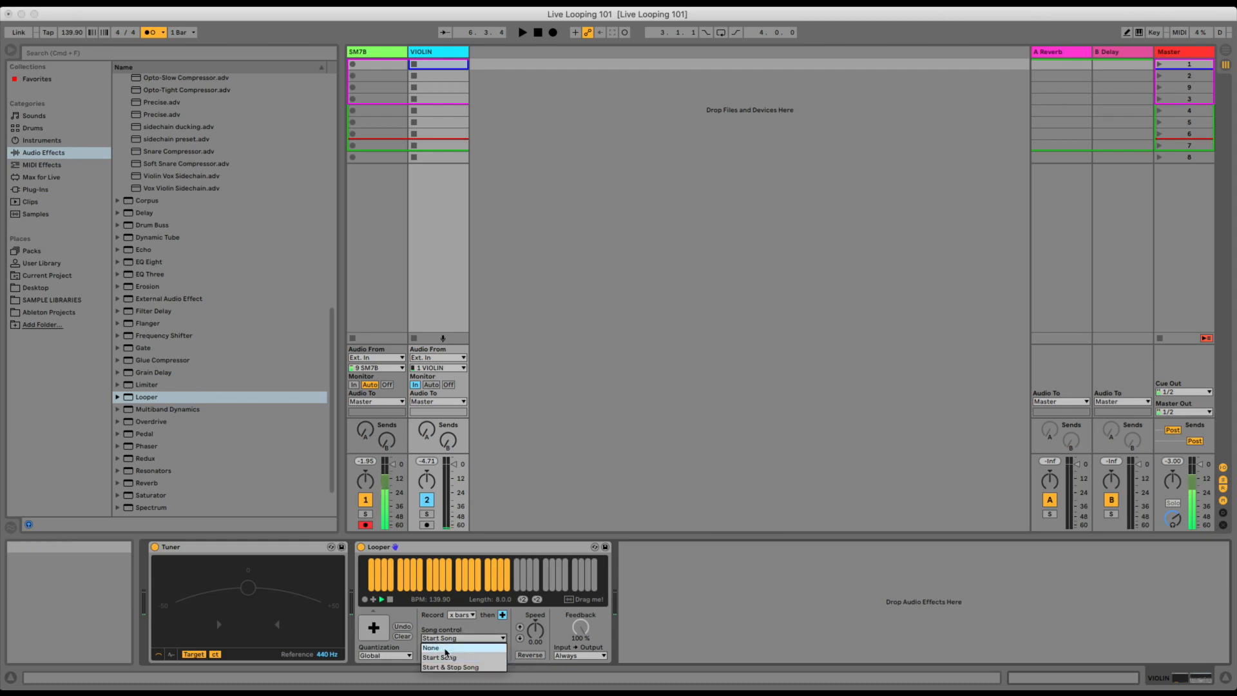
left_click(446, 649)
left_click(454, 656)
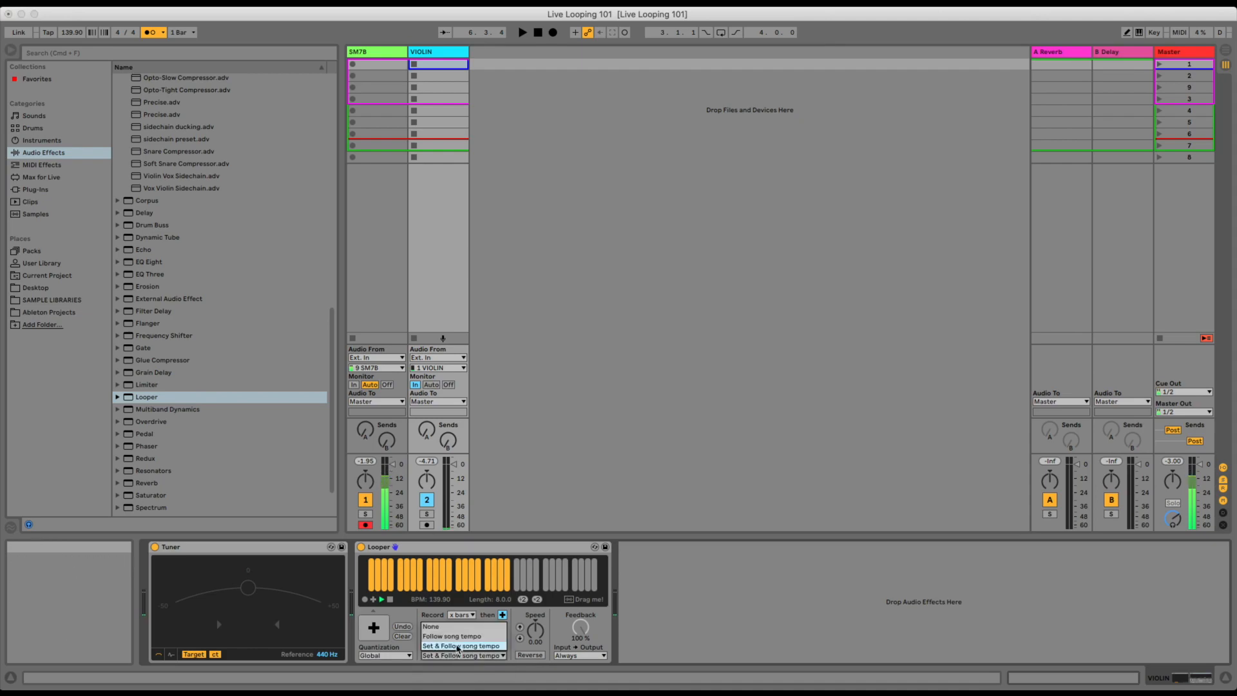
left_click(461, 638)
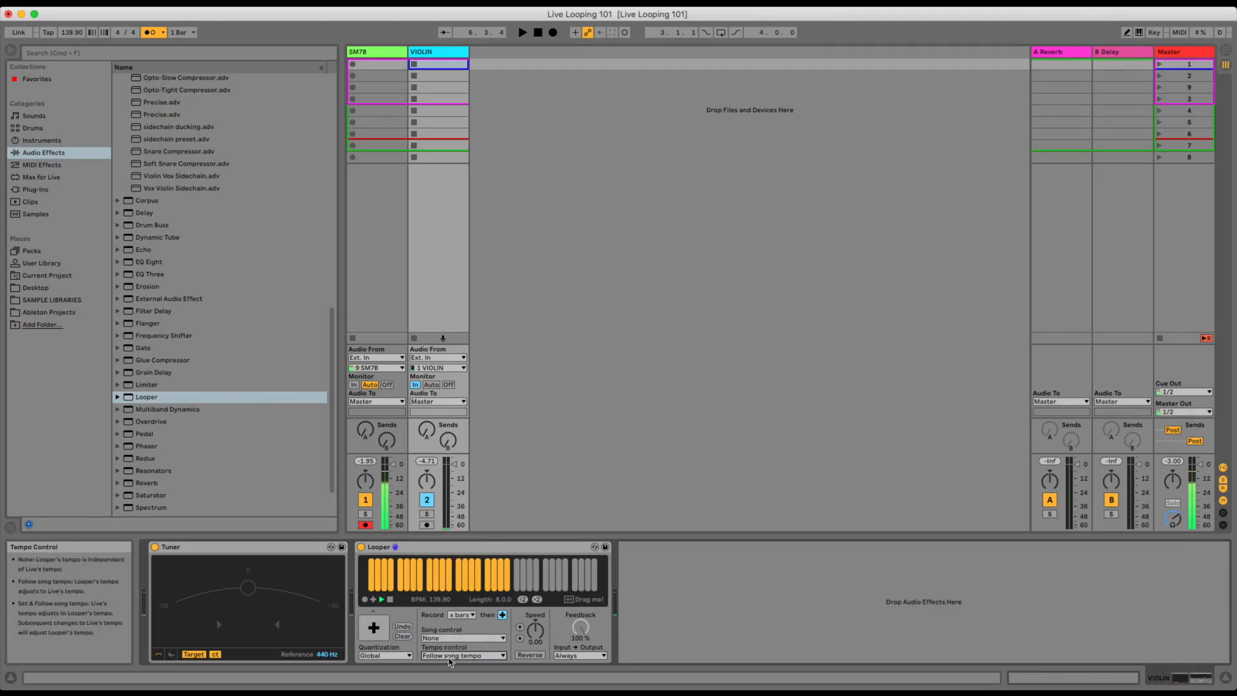
Set the project tempo to 70 BPM and clear the recorded loop from Looper.
left_click(72, 33)
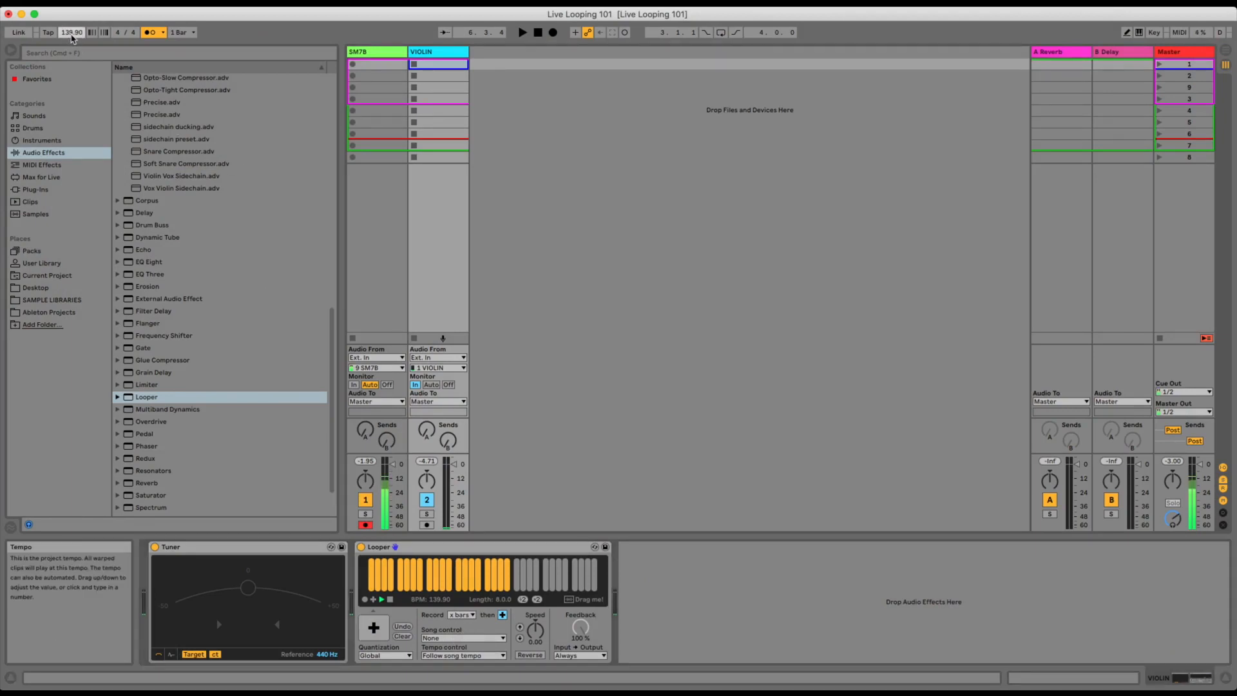
type("70")
left_click(404, 637)
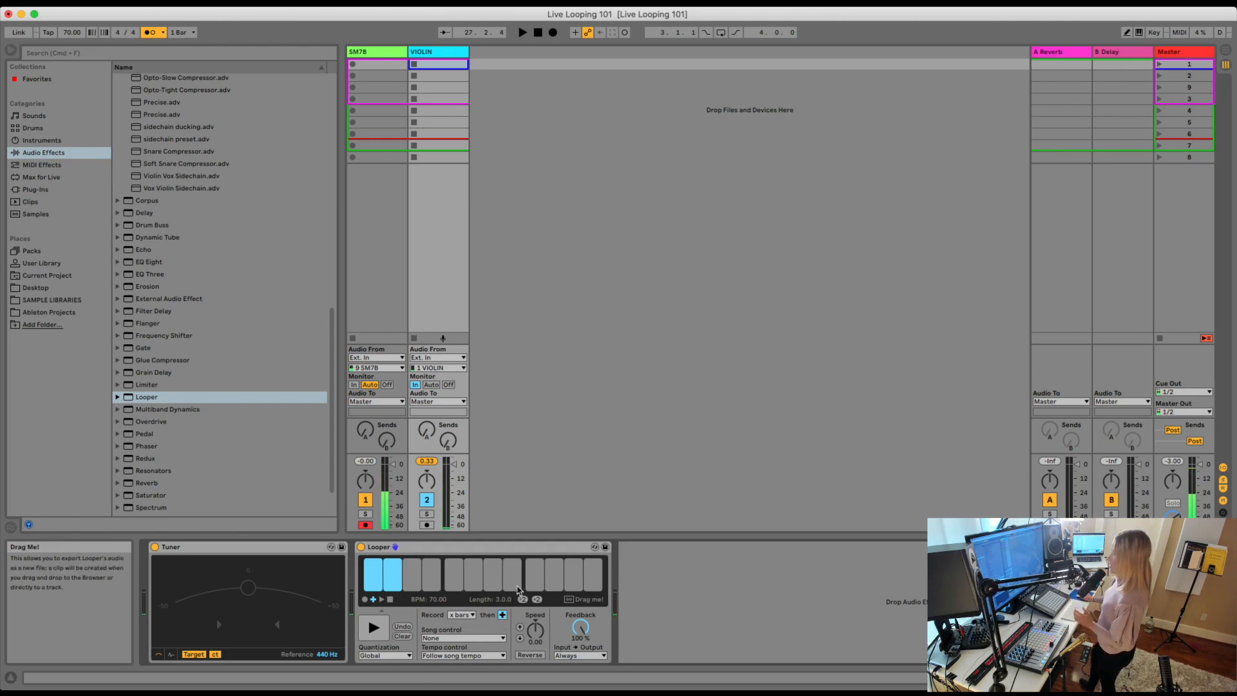
Set the audio buffer size to 128 samples in the preferences and close them.
key("super+comma")
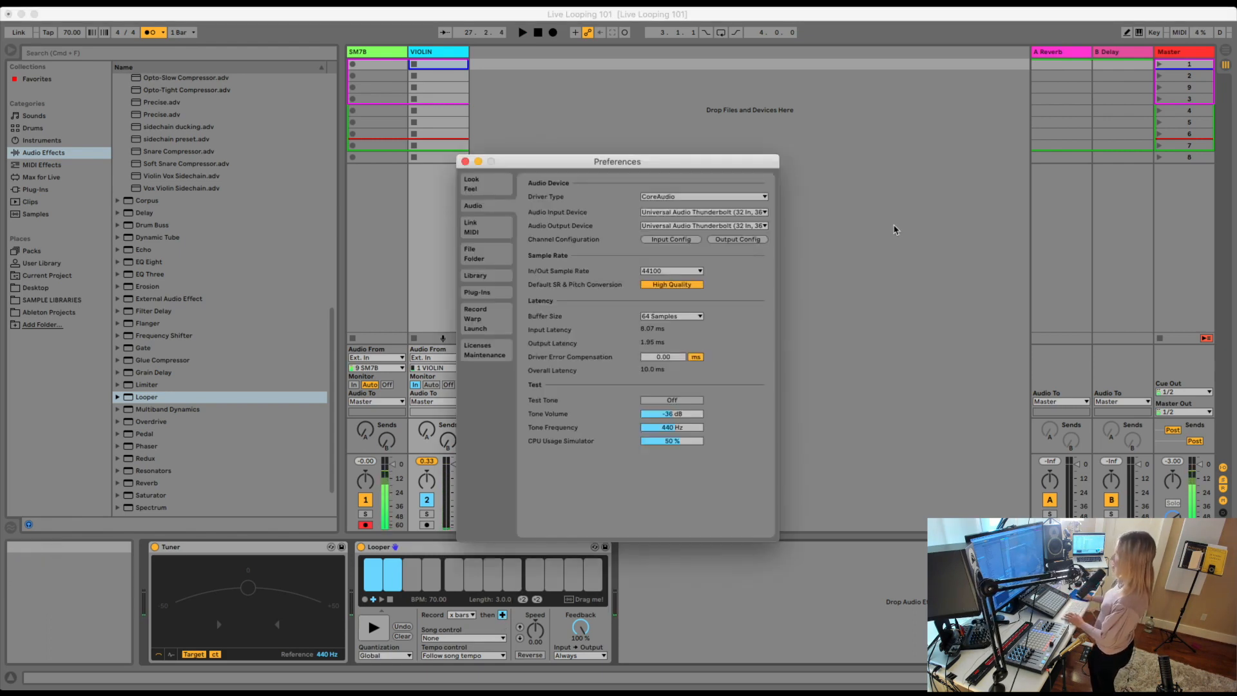
left_click(651, 317)
left_click(650, 347)
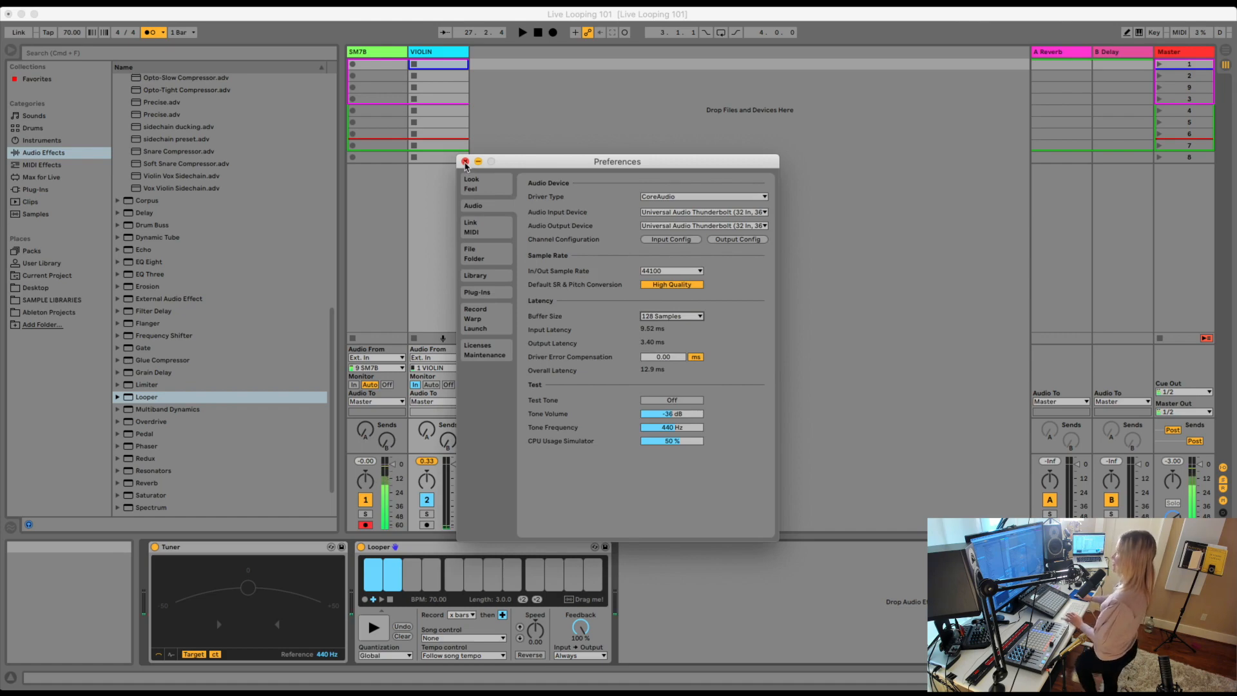
left_click(465, 162)
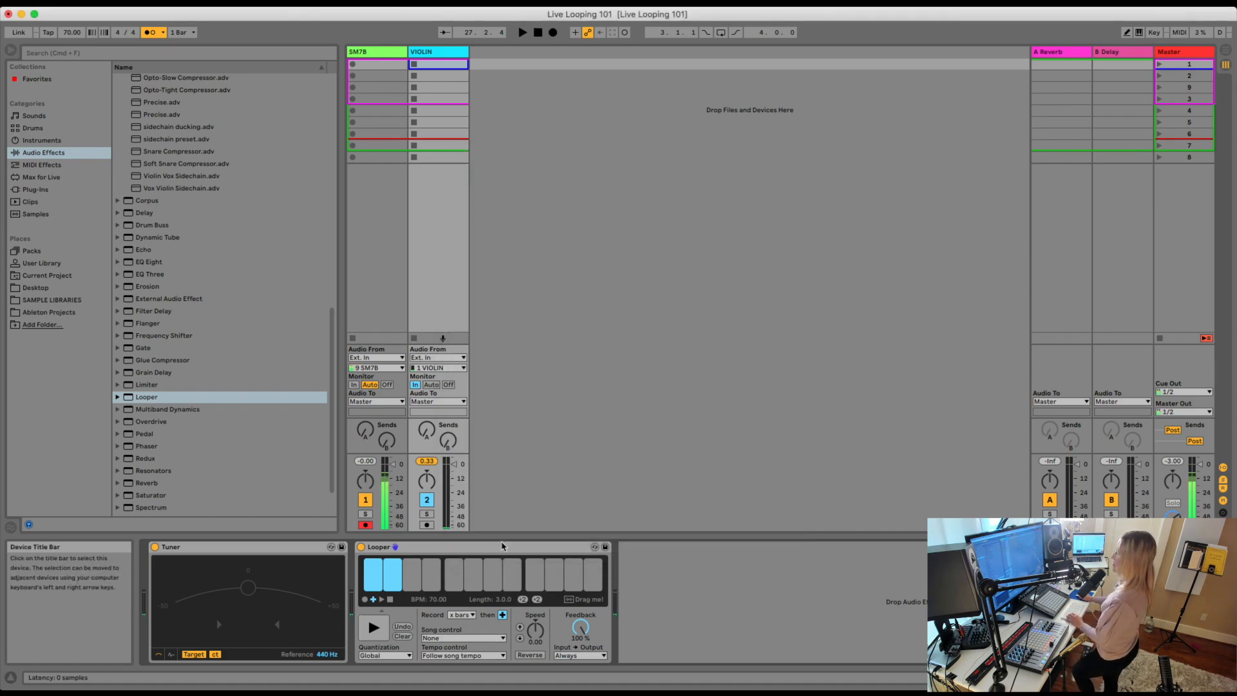
Alternate the VIOLIN track's Looper between playback and overdub on the recorded loop, stopping and restarting the transport.
left_click(375, 628)
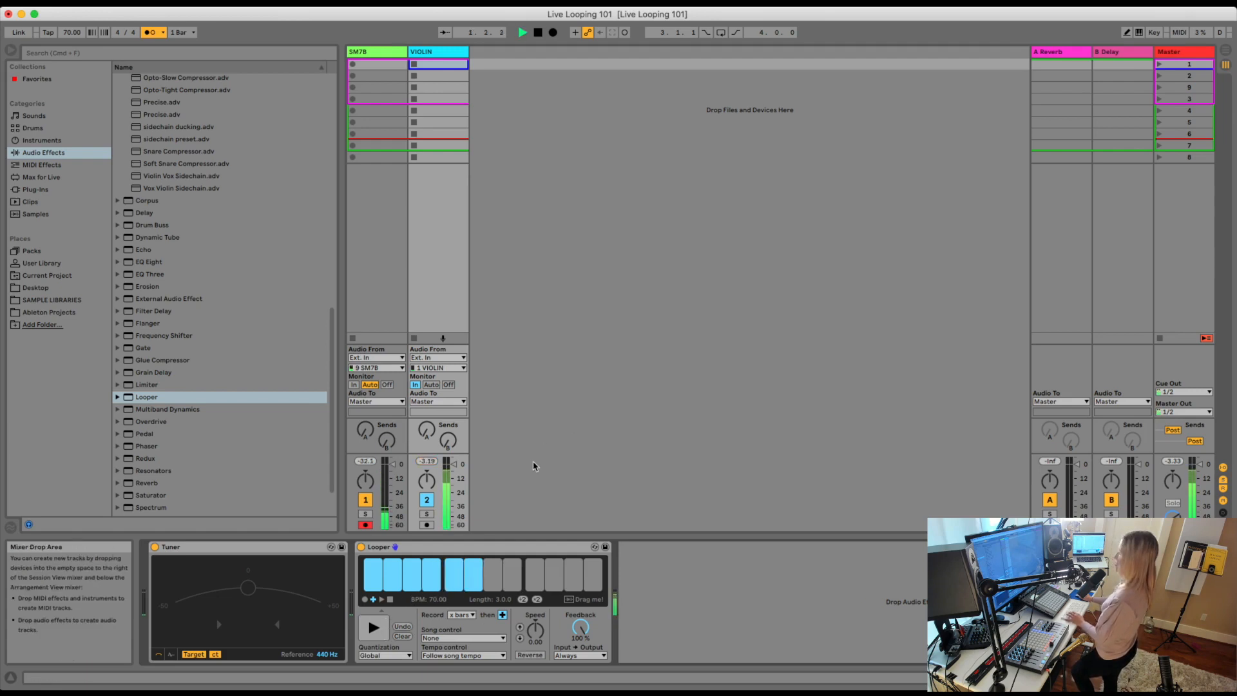
left_click(374, 630)
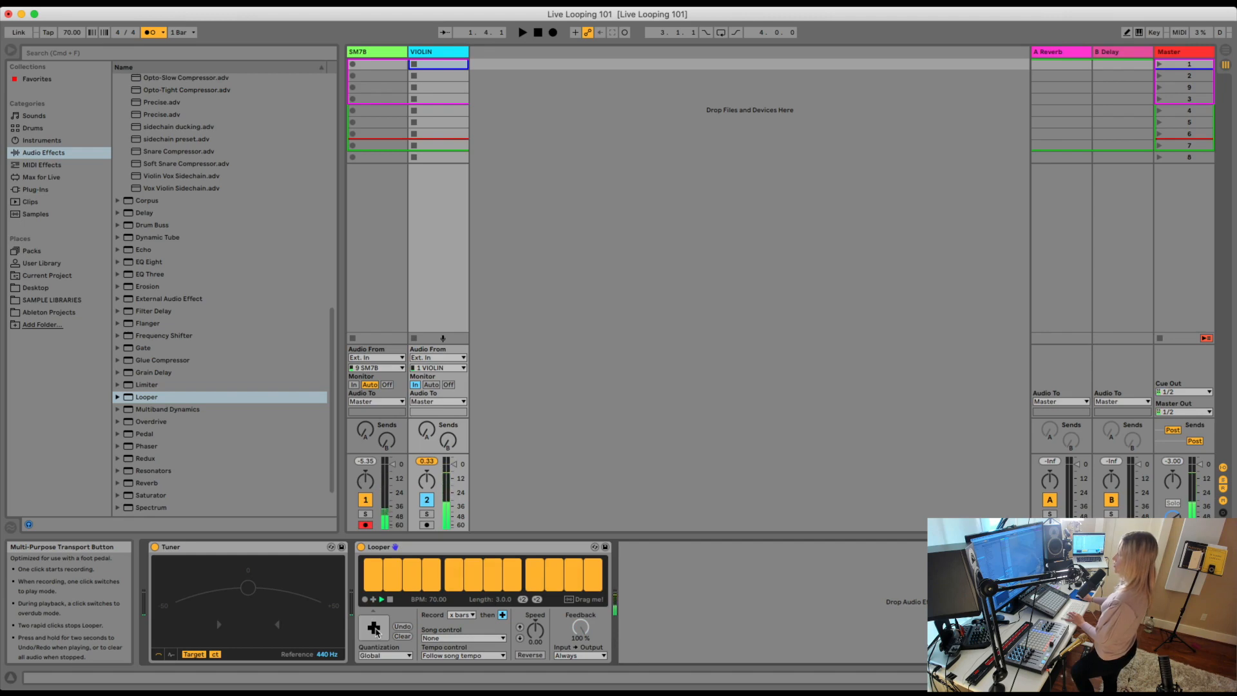
left_click(376, 629)
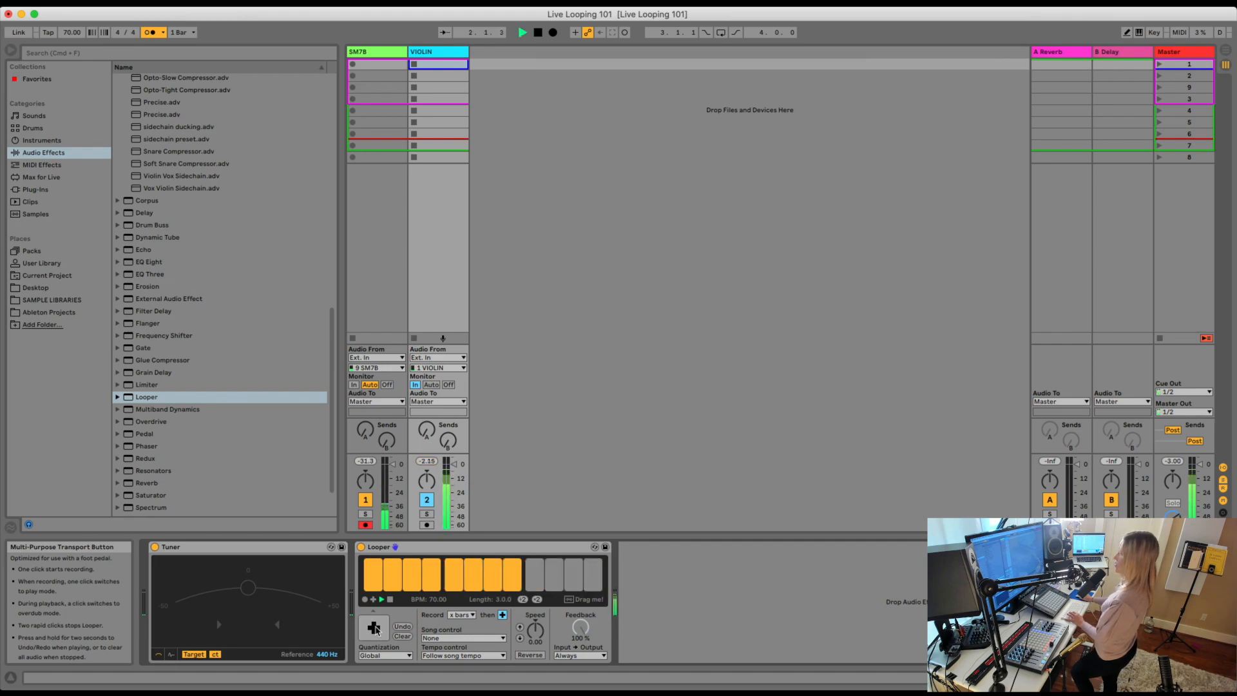
left_click(377, 630)
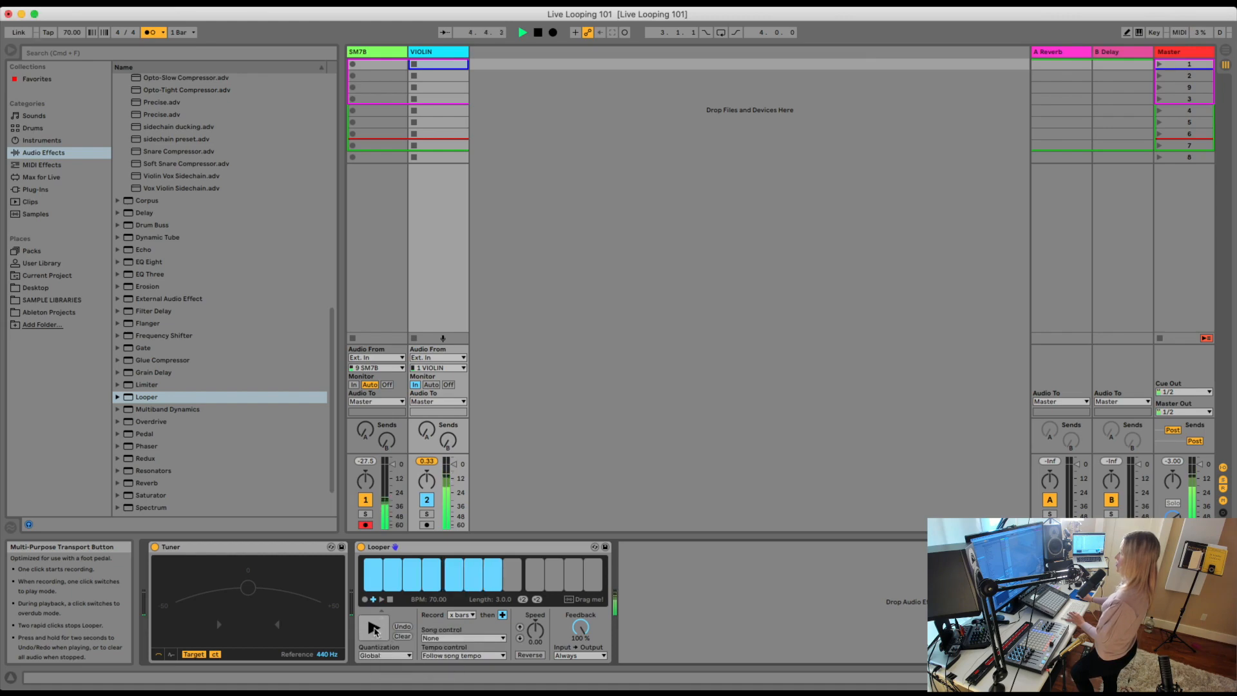
left_click(374, 628)
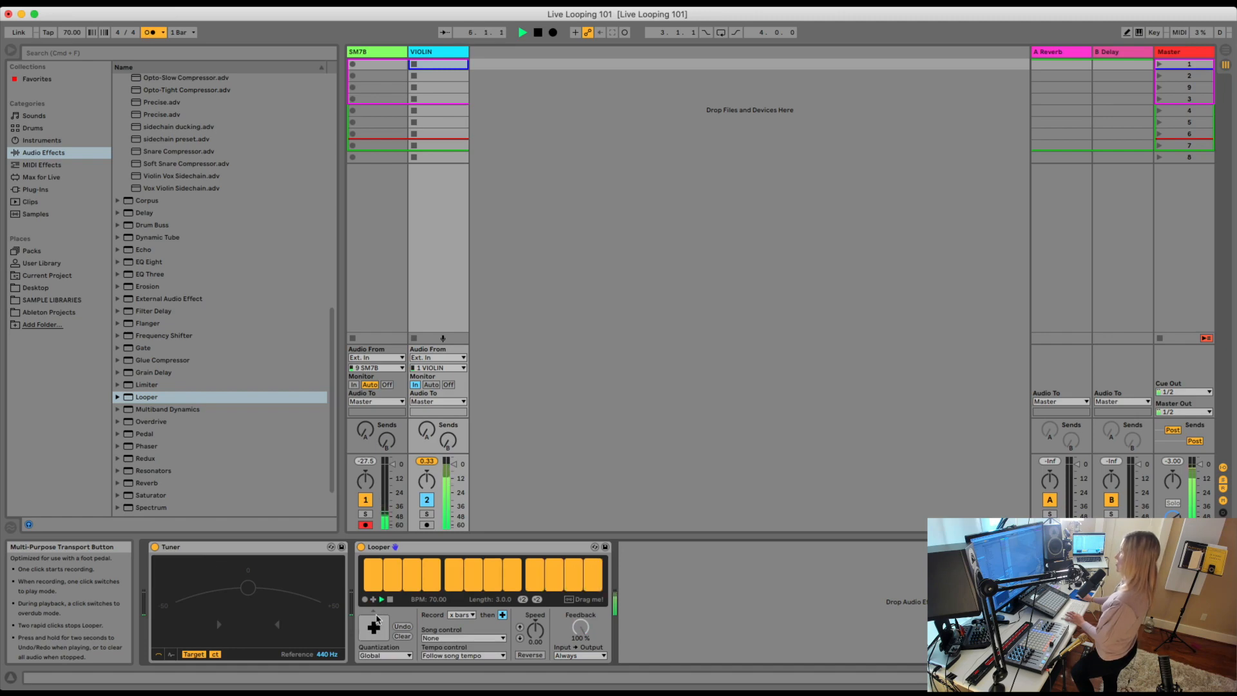
key("space")
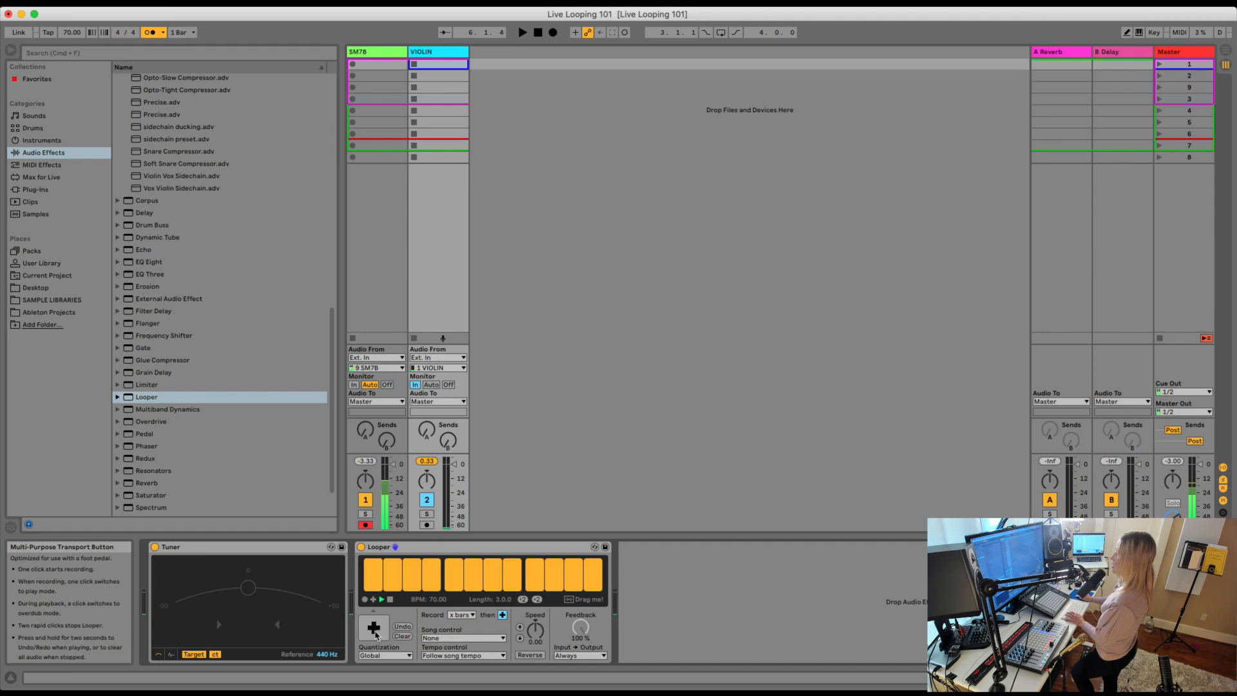
left_click(375, 633)
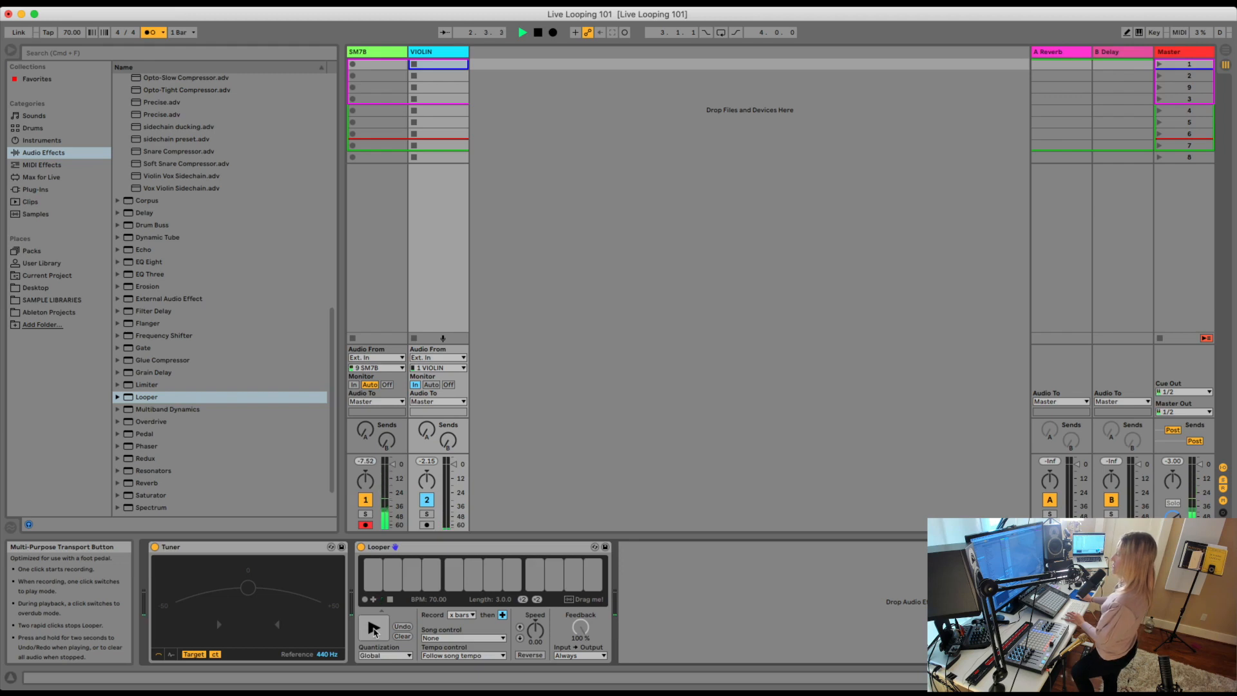
left_click(374, 630)
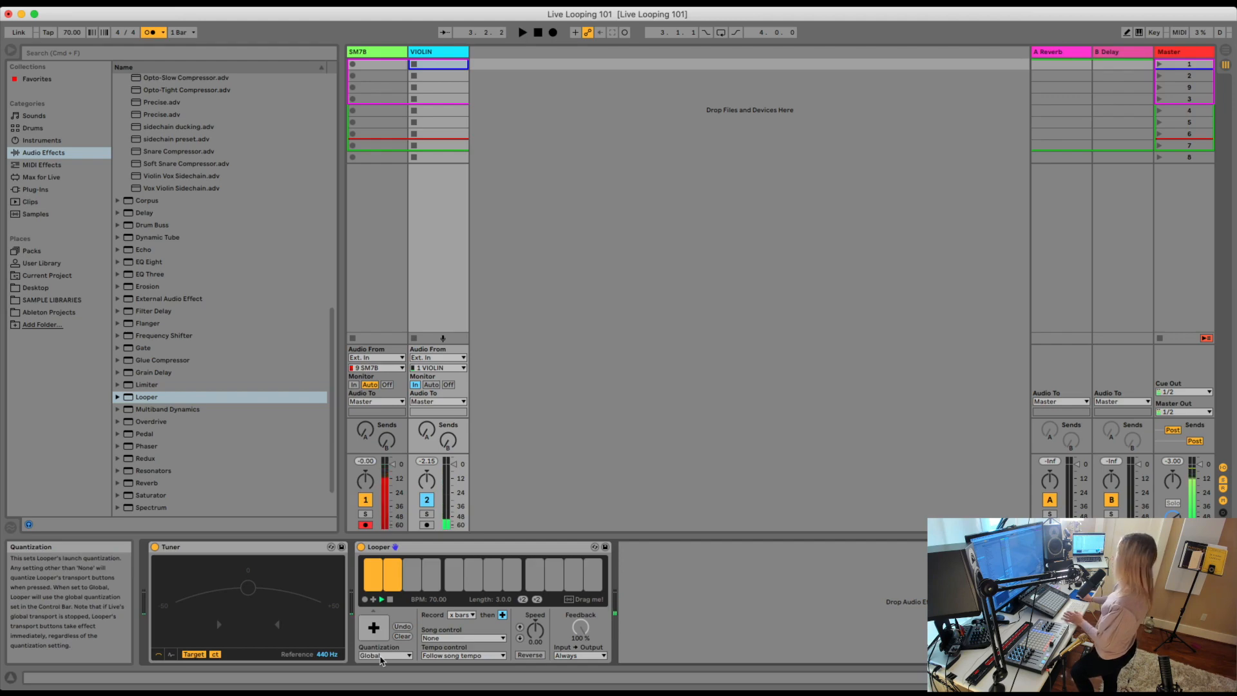
Set Looper's record length to 4 bars and clear its recorded loop.
left_click(387, 656)
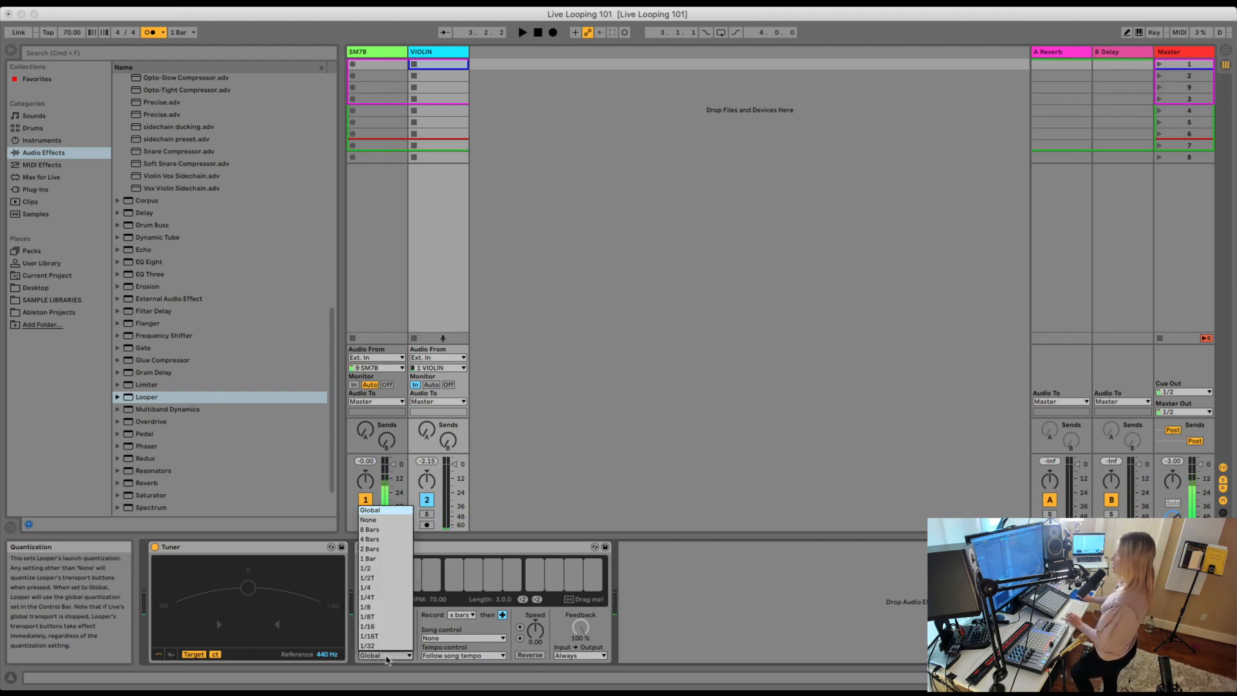
left_click(387, 659)
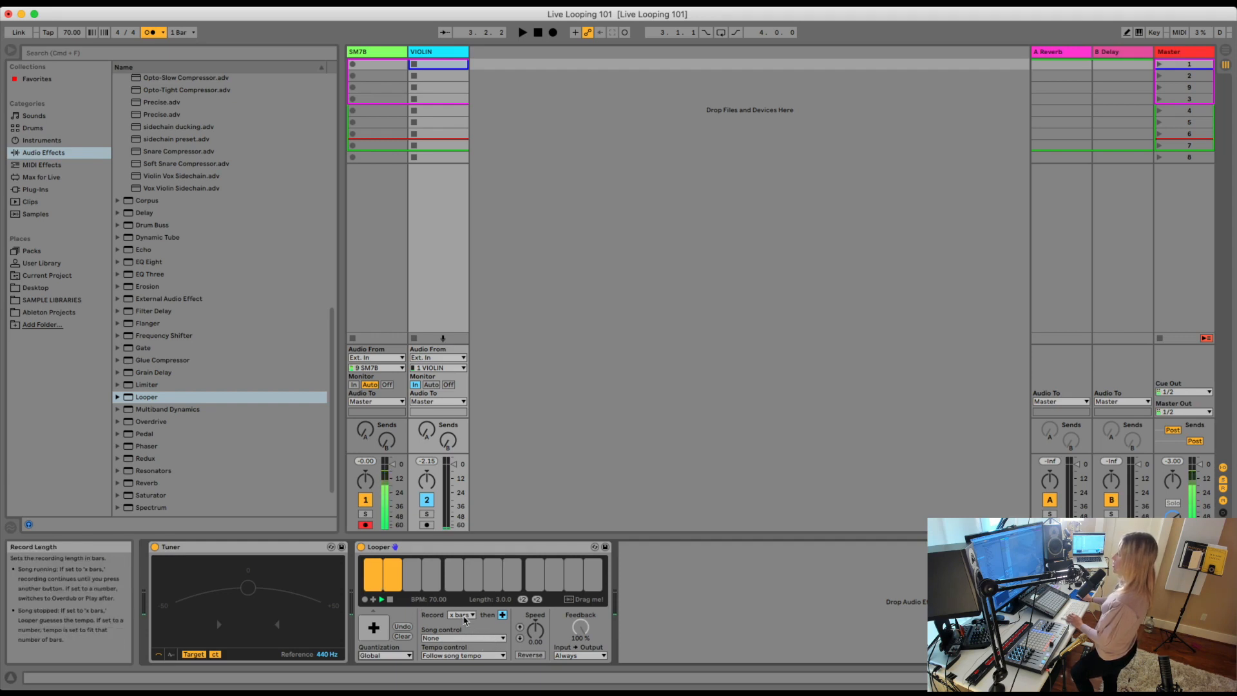
left_click(464, 616)
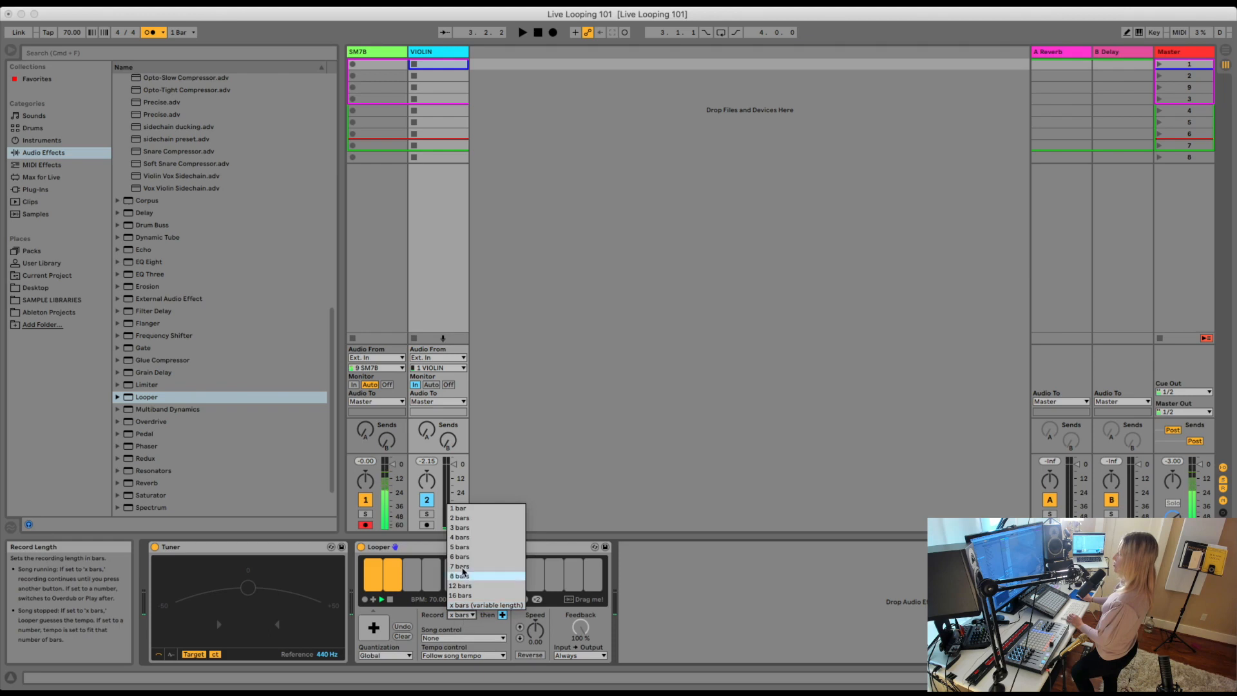
left_click(461, 537)
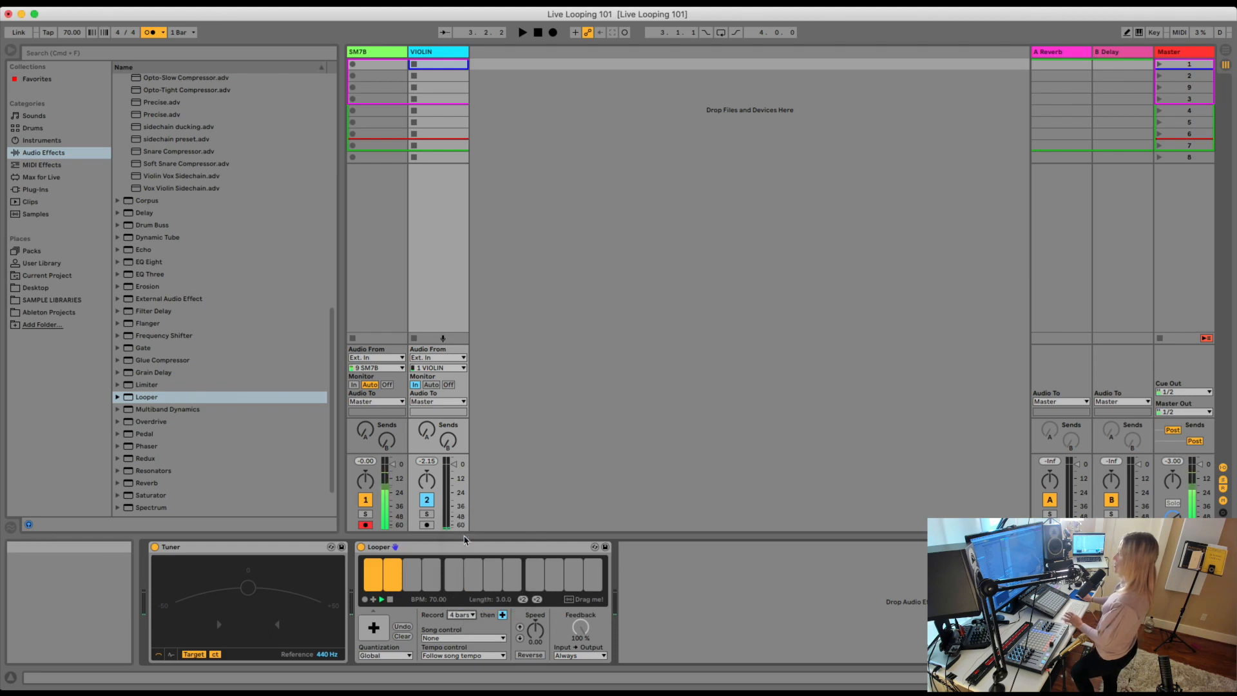
left_click(406, 640)
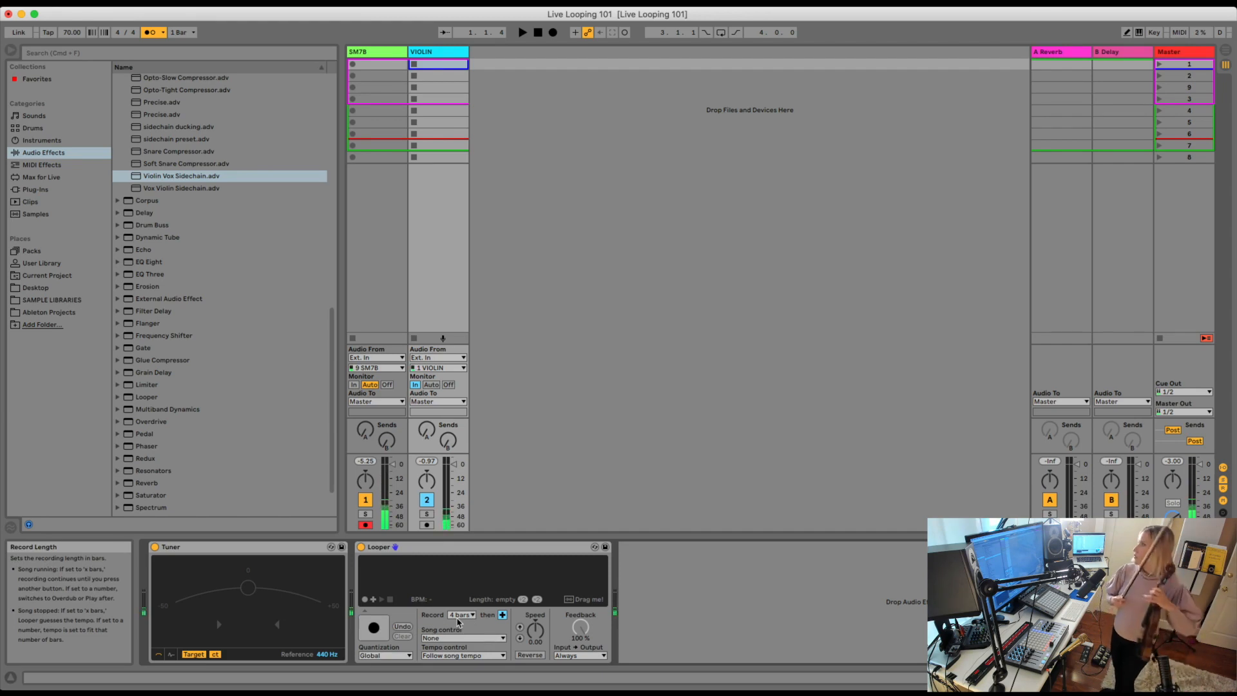
Map Looper's multi-purpose transport button on the VIOLIN track to MIDI note G-2 with the transport stopped.
key("space")
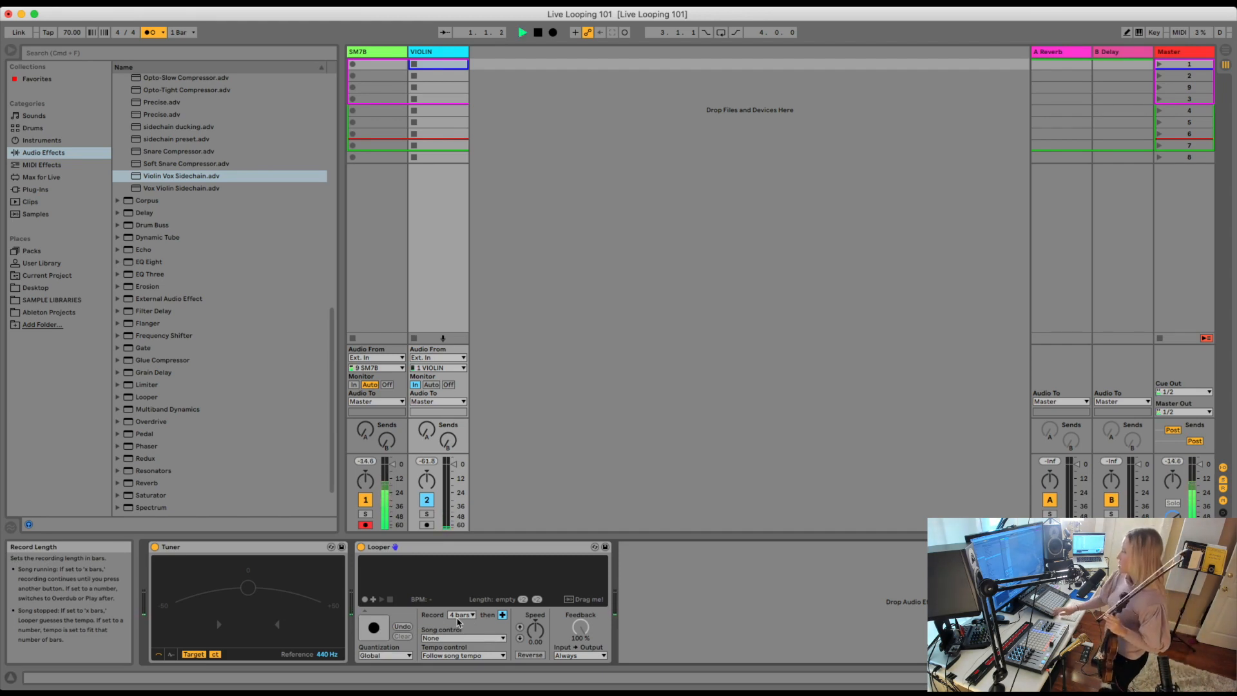
key("space")
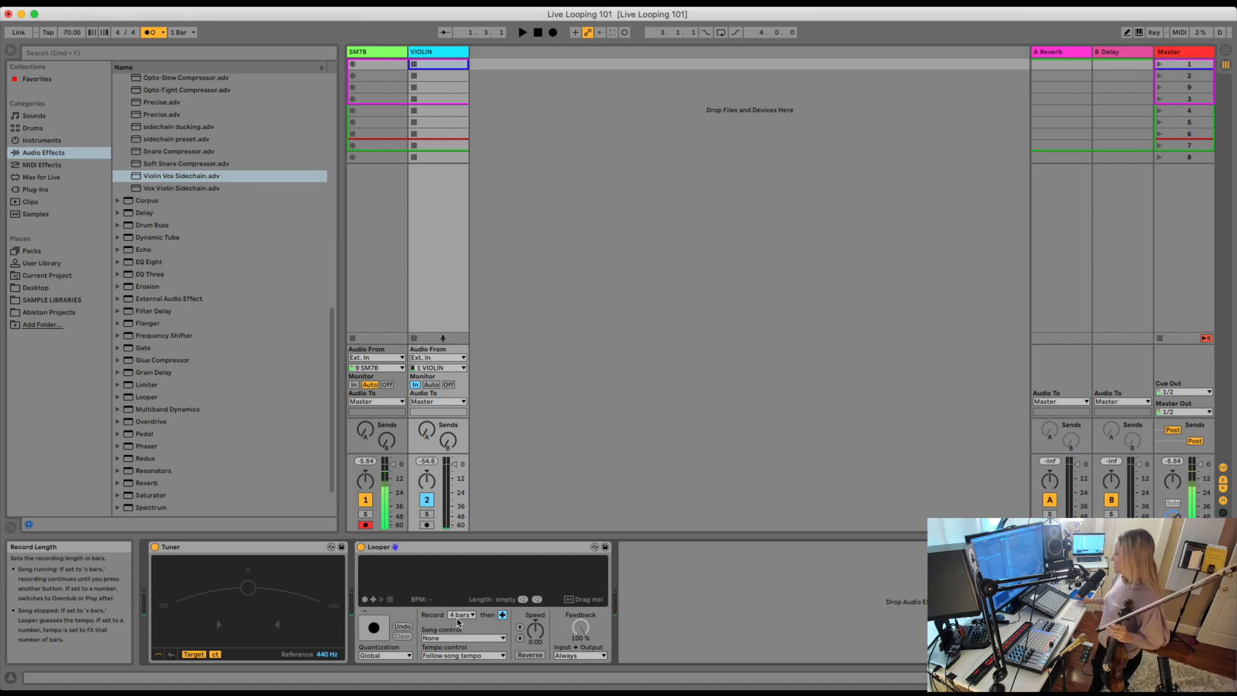
key("super+m")
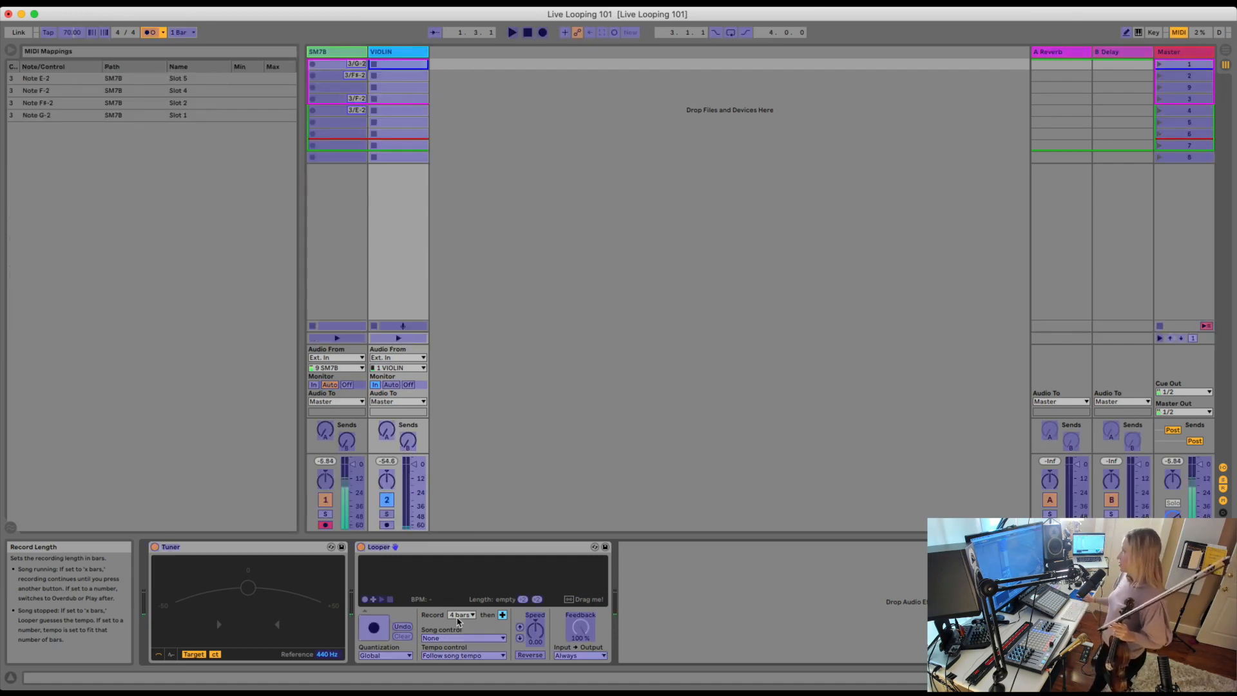
left_click(387, 630)
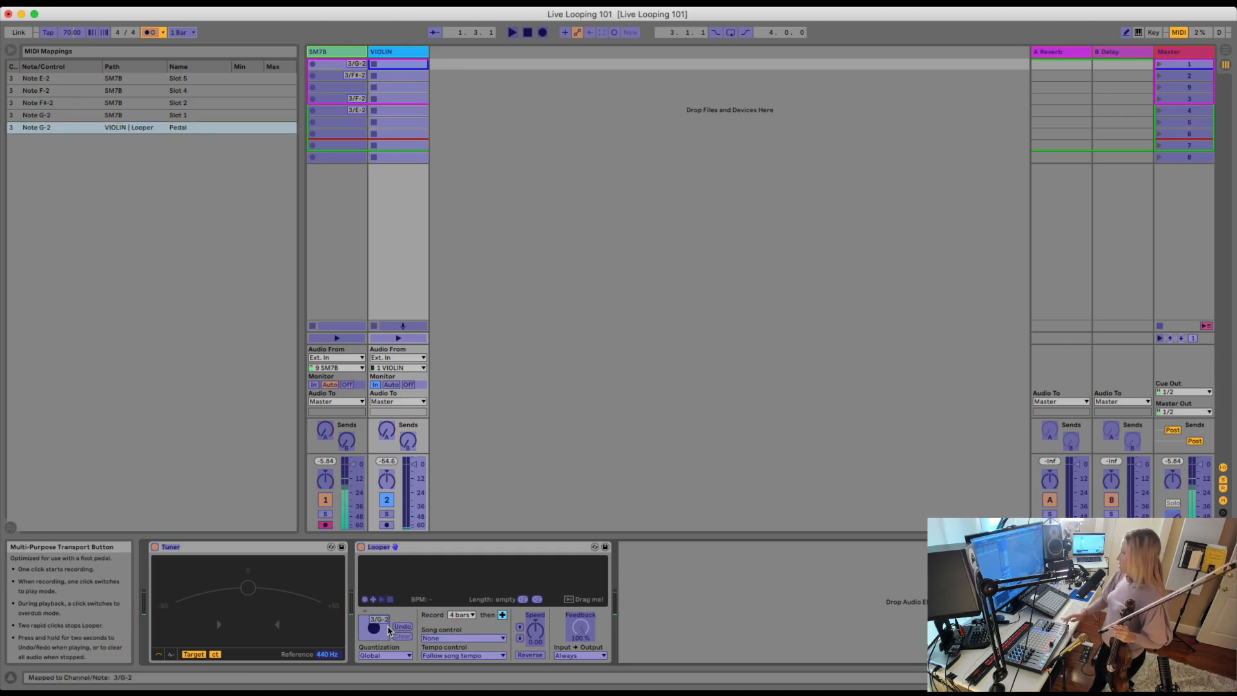
Delete the four MIDI mappings from the SM7B track's clip slots and leave MIDI mapping.
left_click(356, 67)
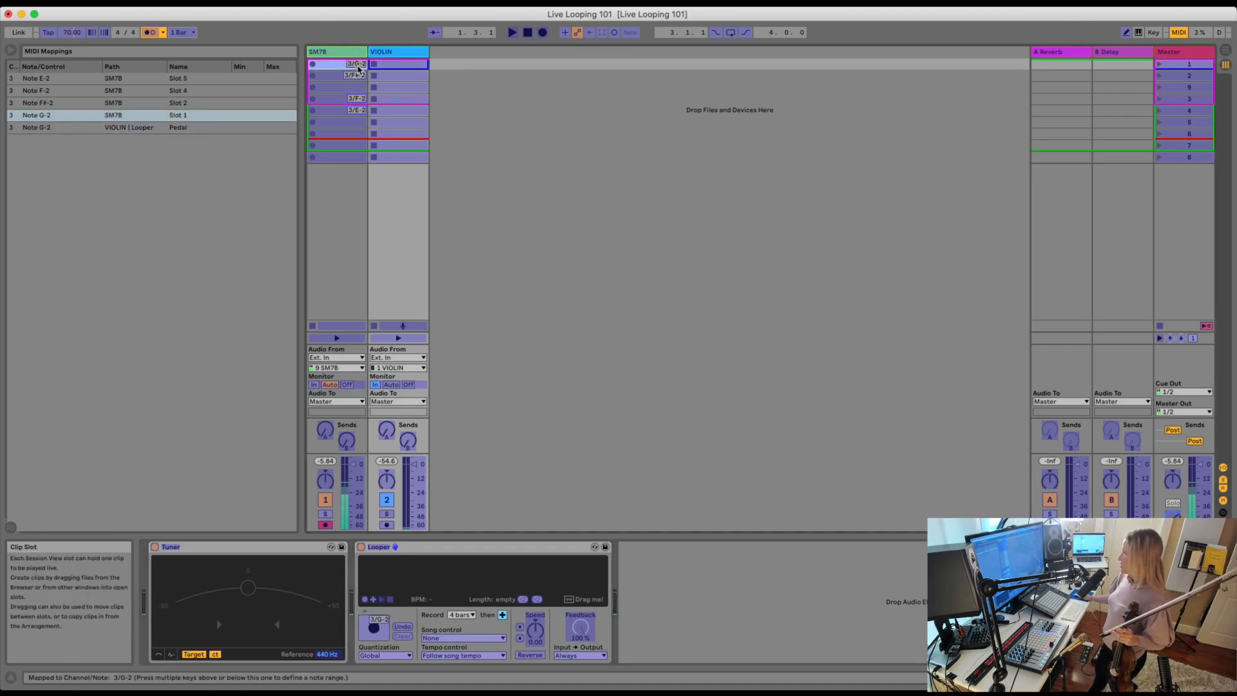
key("Delete")
left_click(357, 76)
key("Delete")
left_click(358, 99)
key("Delete")
left_click(358, 111)
key("Delete")
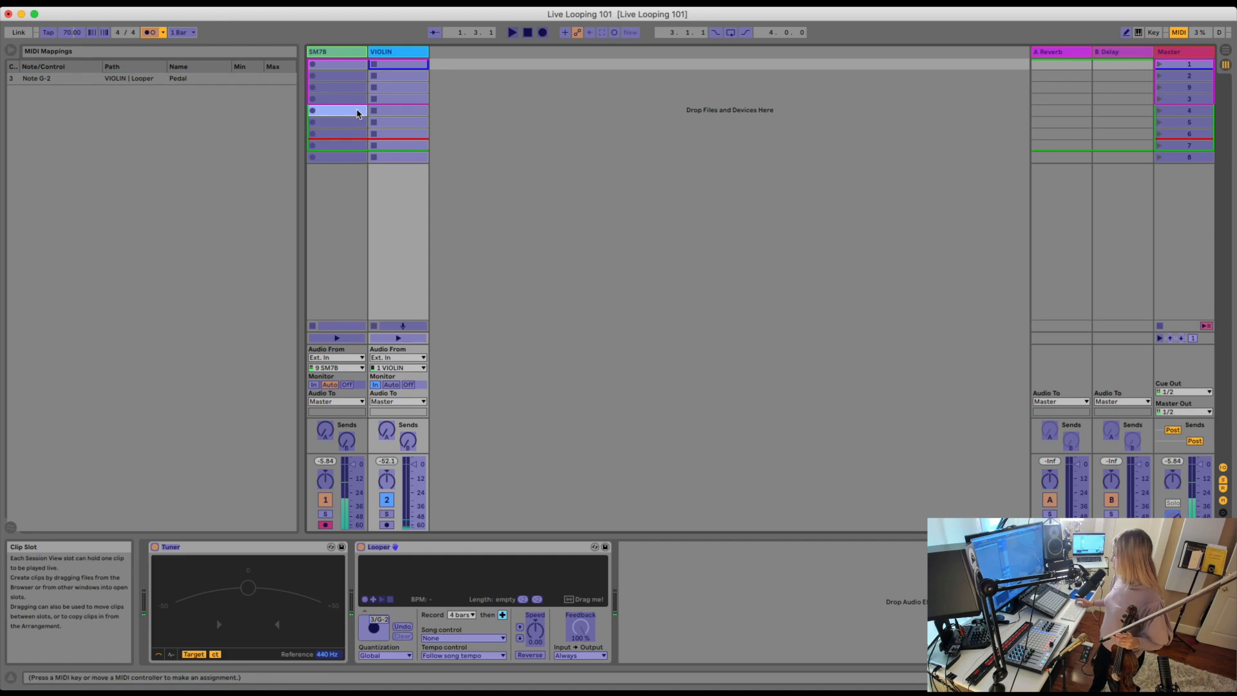
key("super+m")
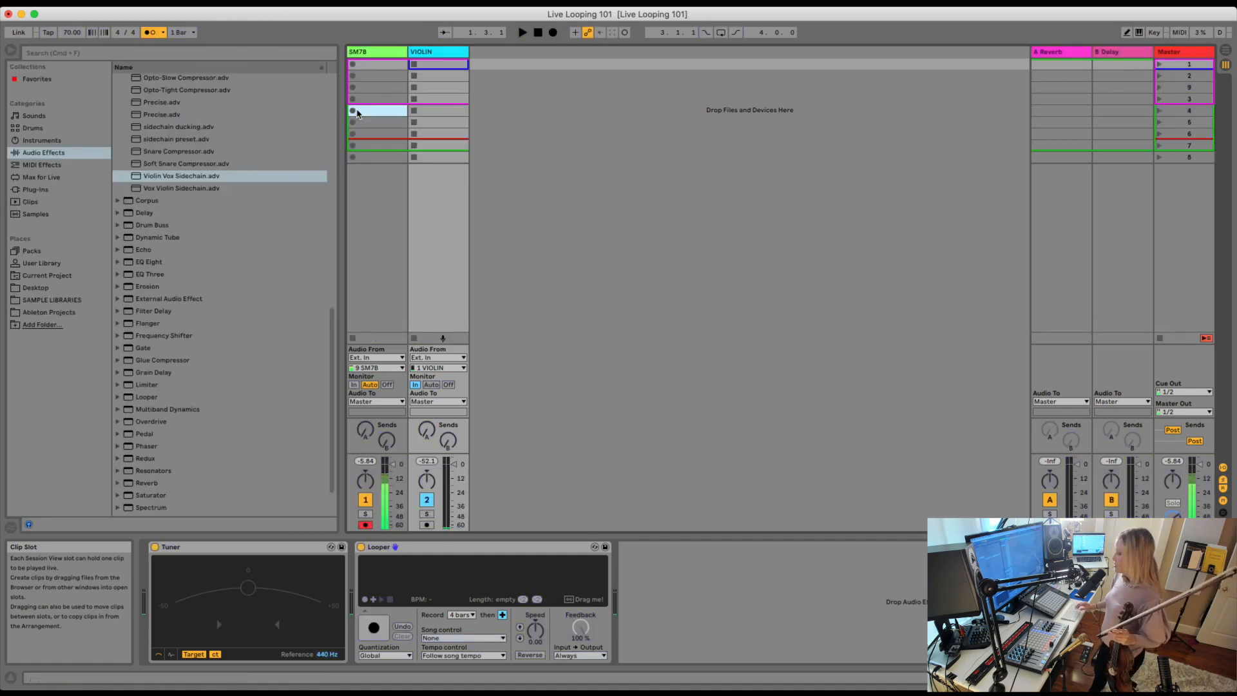
Record and overdub a 4-bar violin loop in Looper, and play it back by stopping and restarting the transport.
key("space")
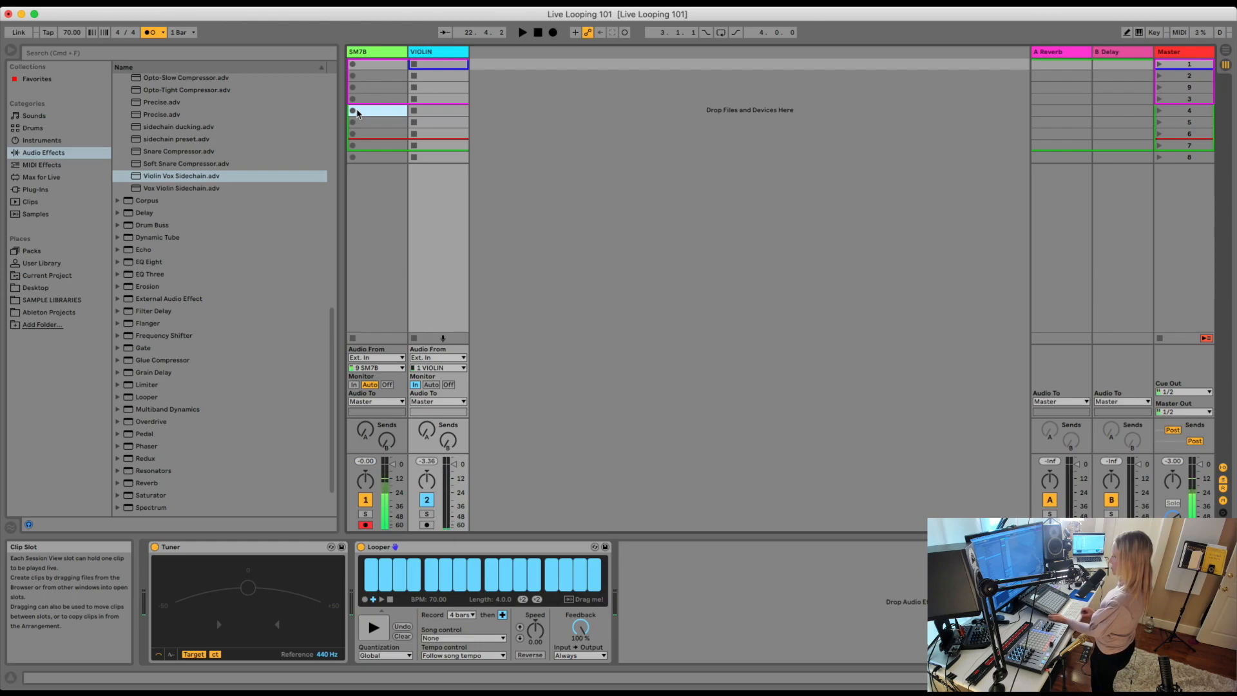
key("space")
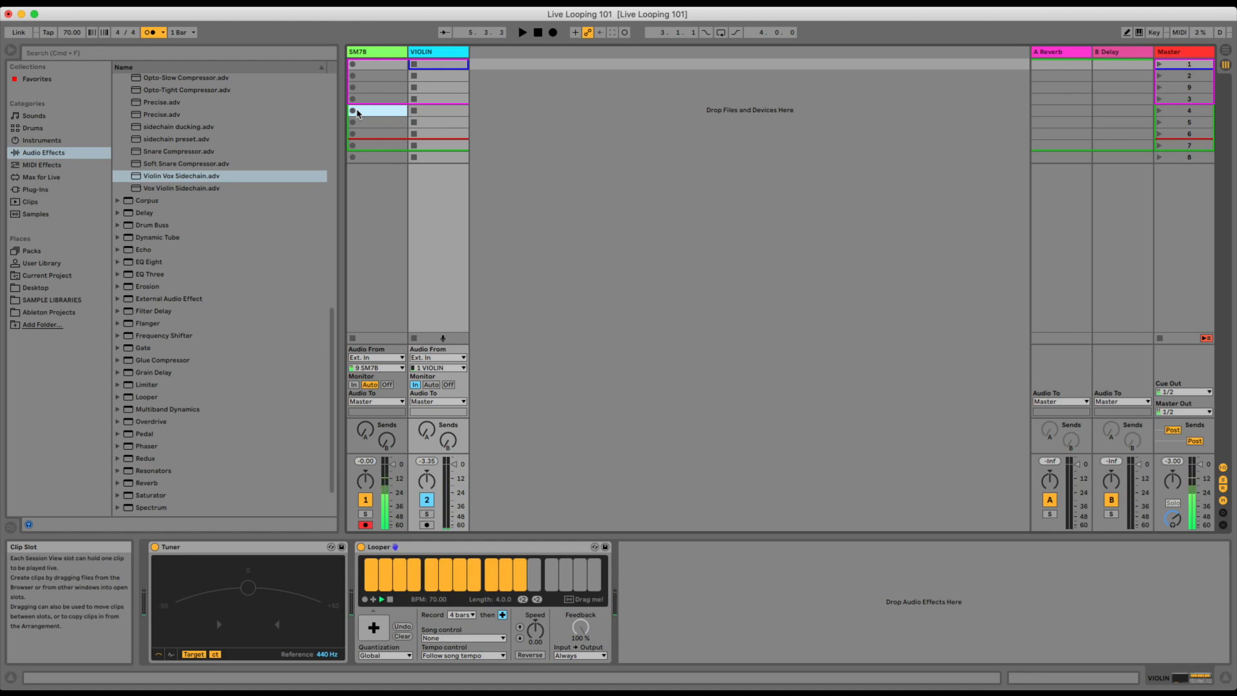
key("space")
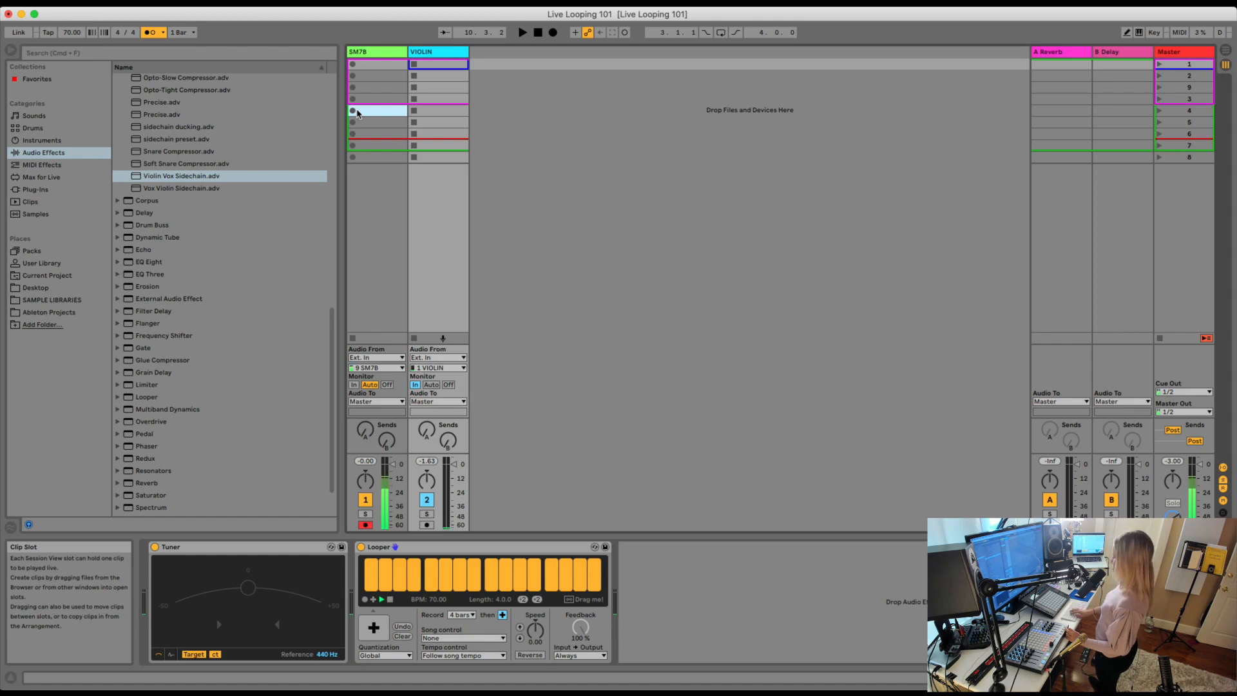
Map Looper's Undo to MIDI note F#-2 and its Clear to MIDI note F-2.
key("super+m")
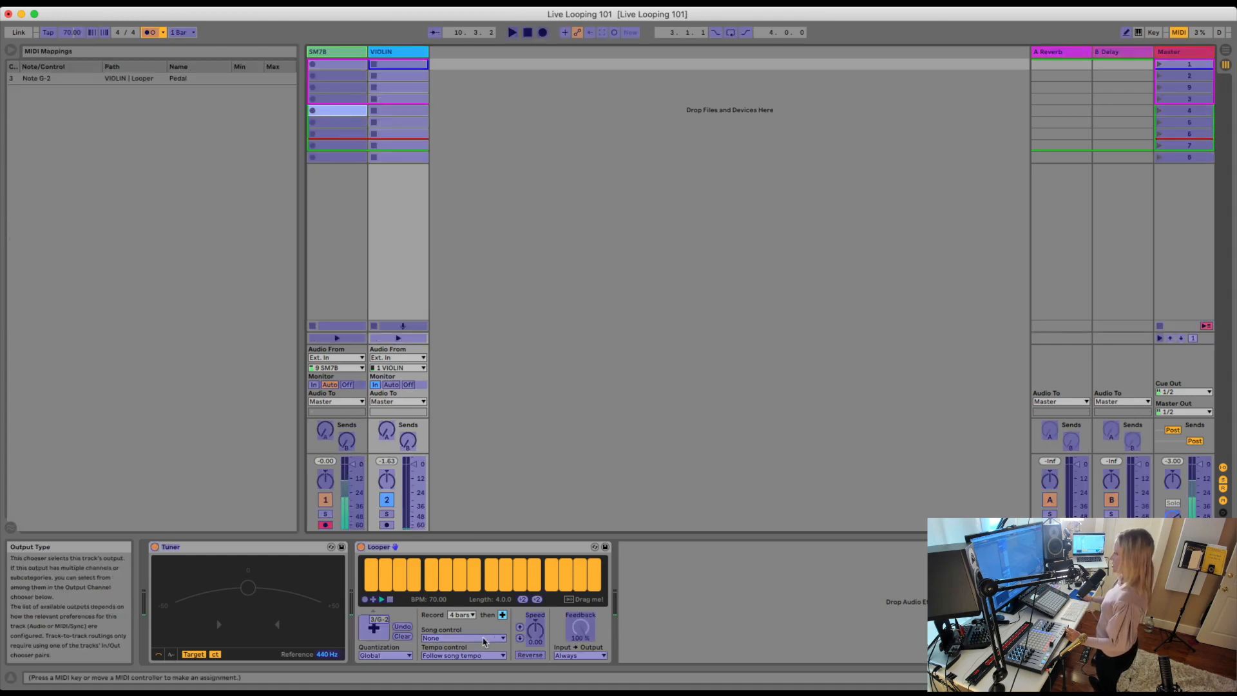
left_click(403, 629)
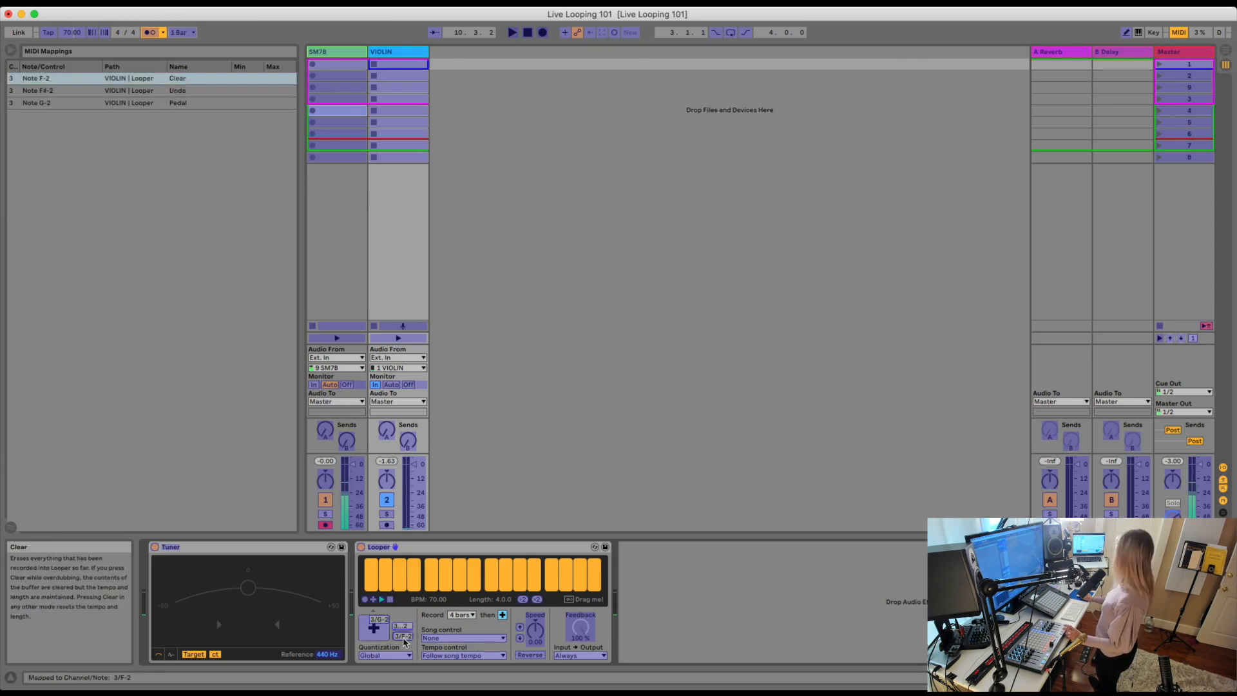
key("super+m")
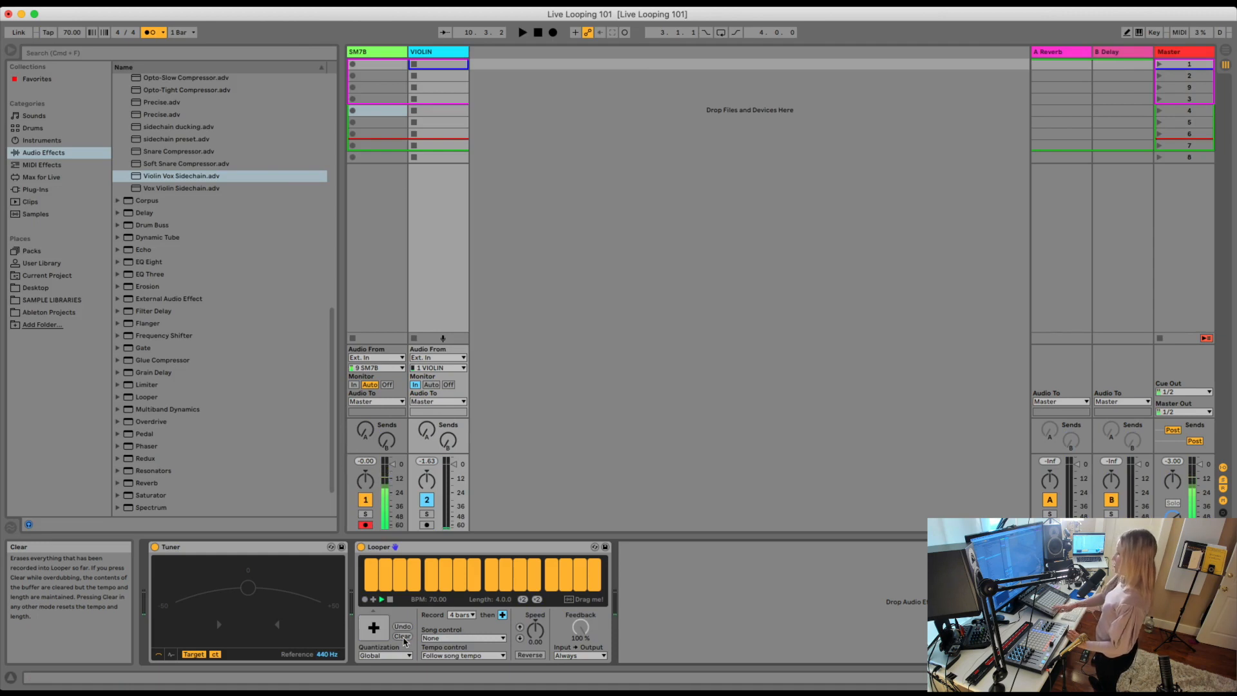
Undo and redo the last Looper overdub while starting and stopping playback of the loop.
key("space")
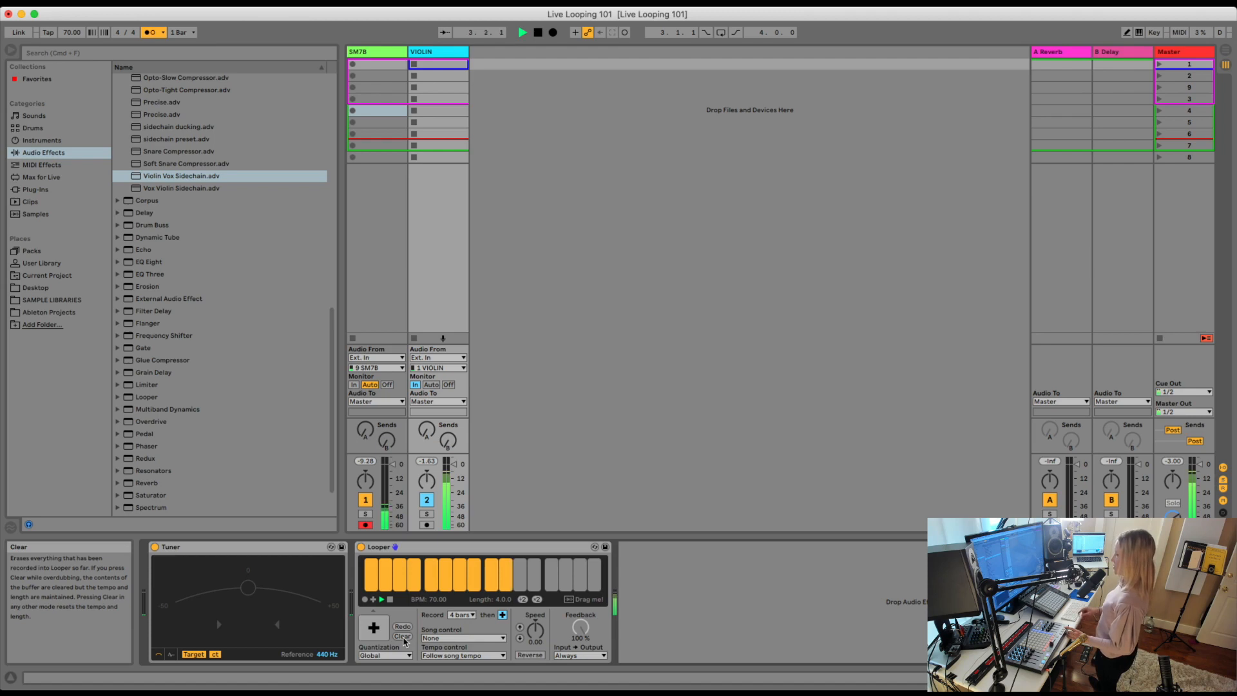
key("space")
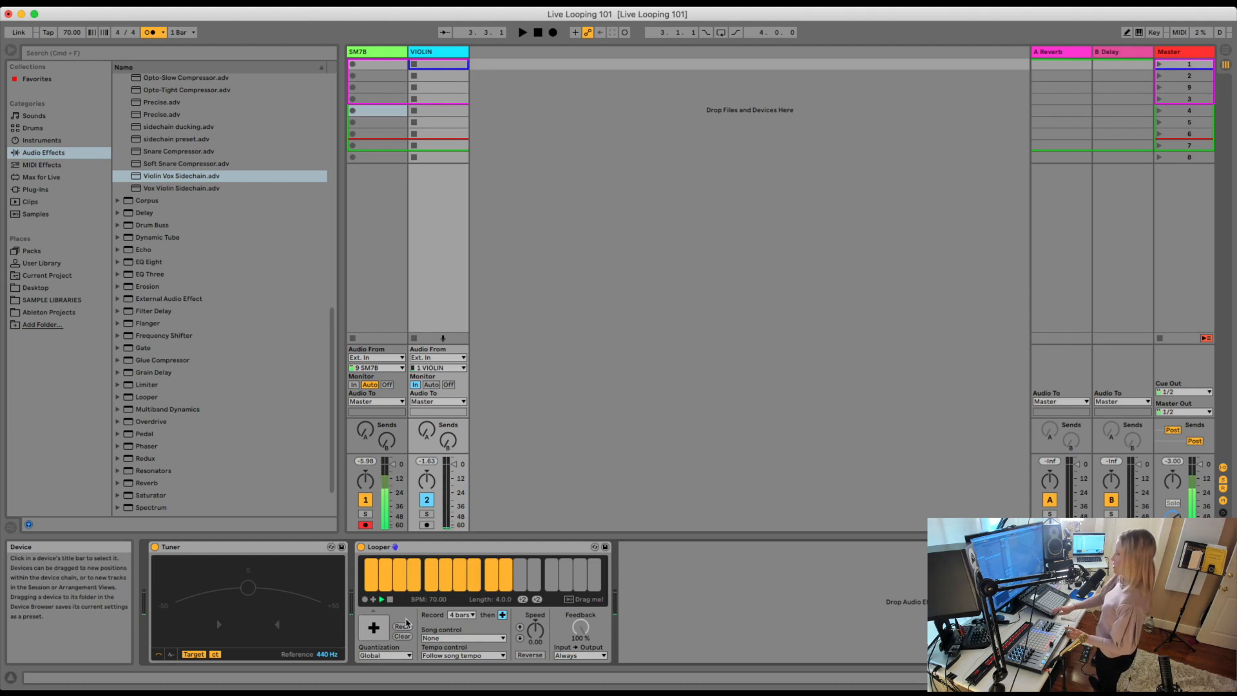
key("space")
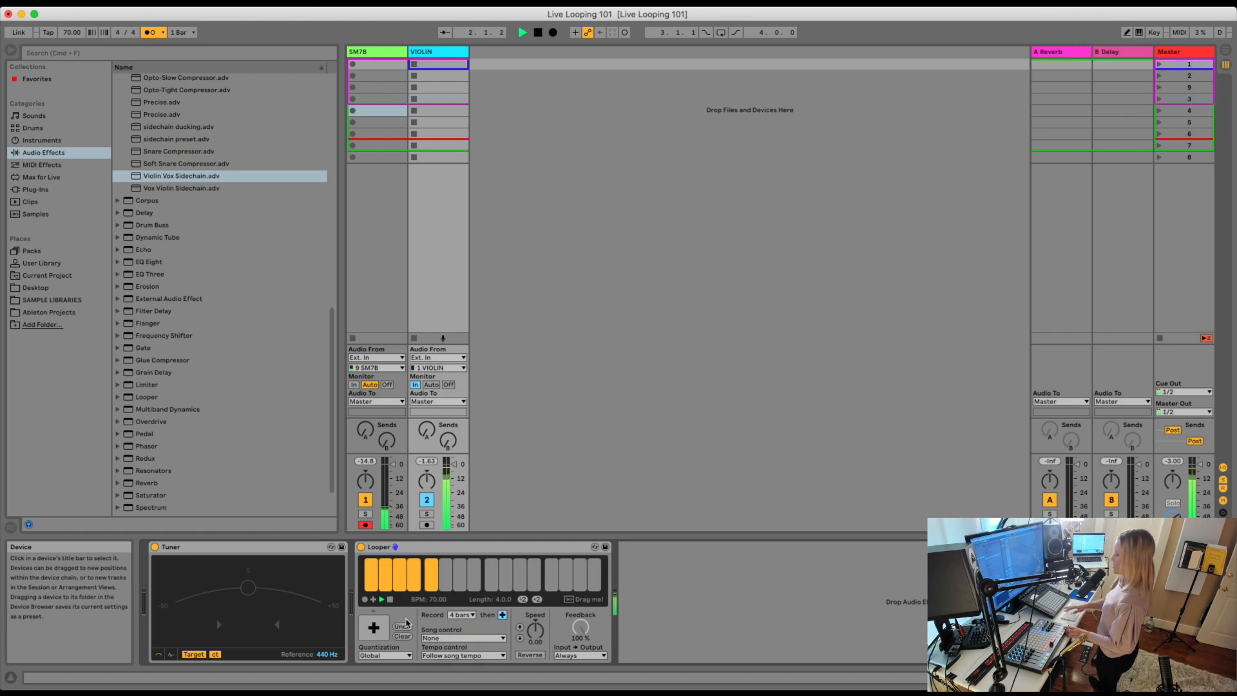
key("space")
left_click(406, 622)
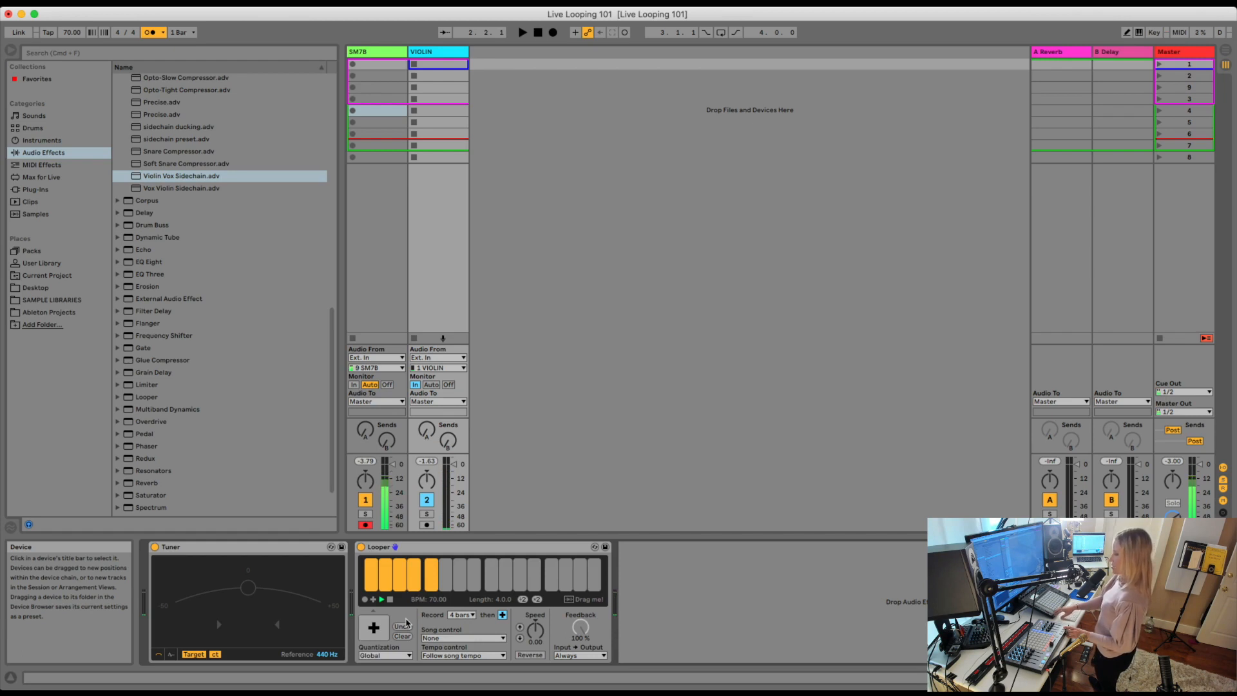
Clear Looper, record a new 4-bar violin loop with the transport running, and stop the transport.
key("space")
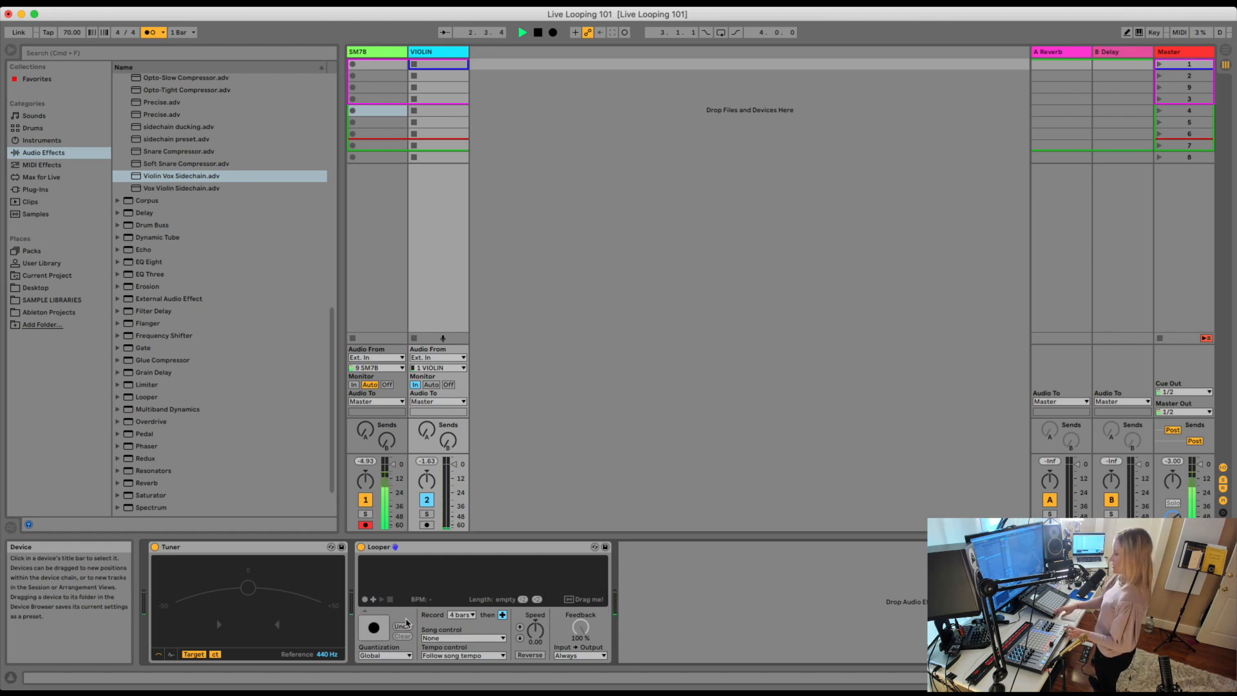
left_click(406, 623)
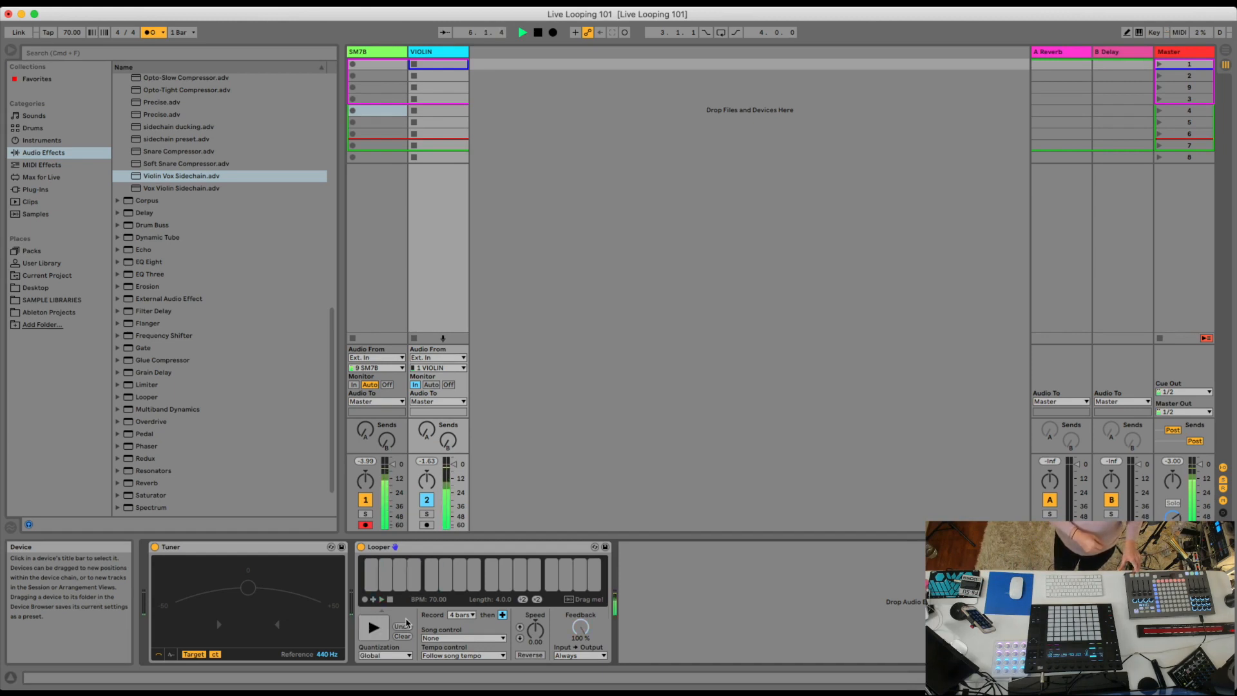
key("space")
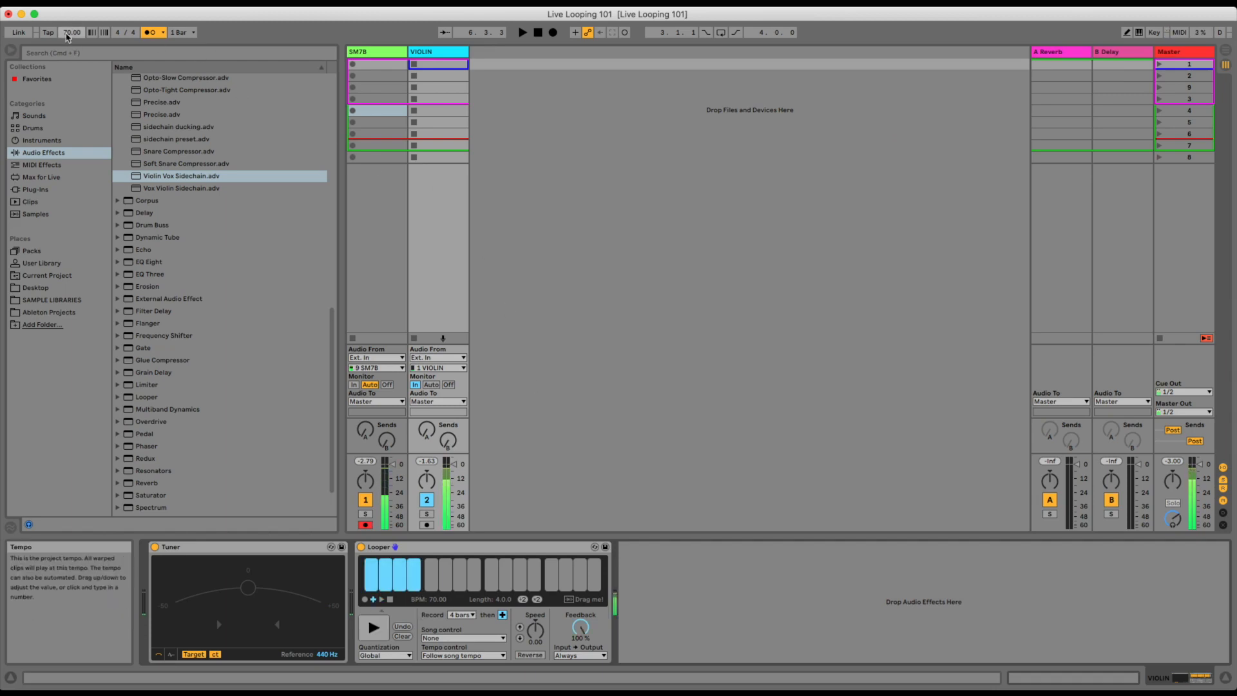
Try playing the recorded loop at 125 BPM, and restore the project tempo to 70 BPM.
key("space")
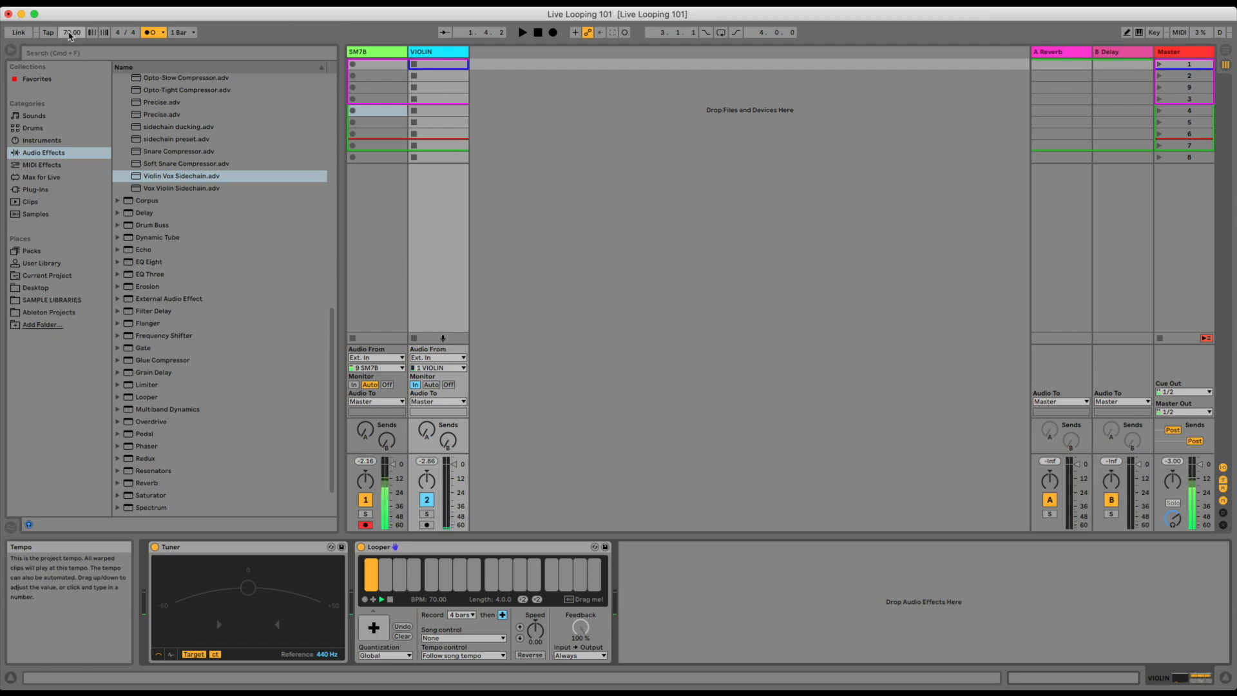
key("space")
left_click_drag(69, 34, 69, 37)
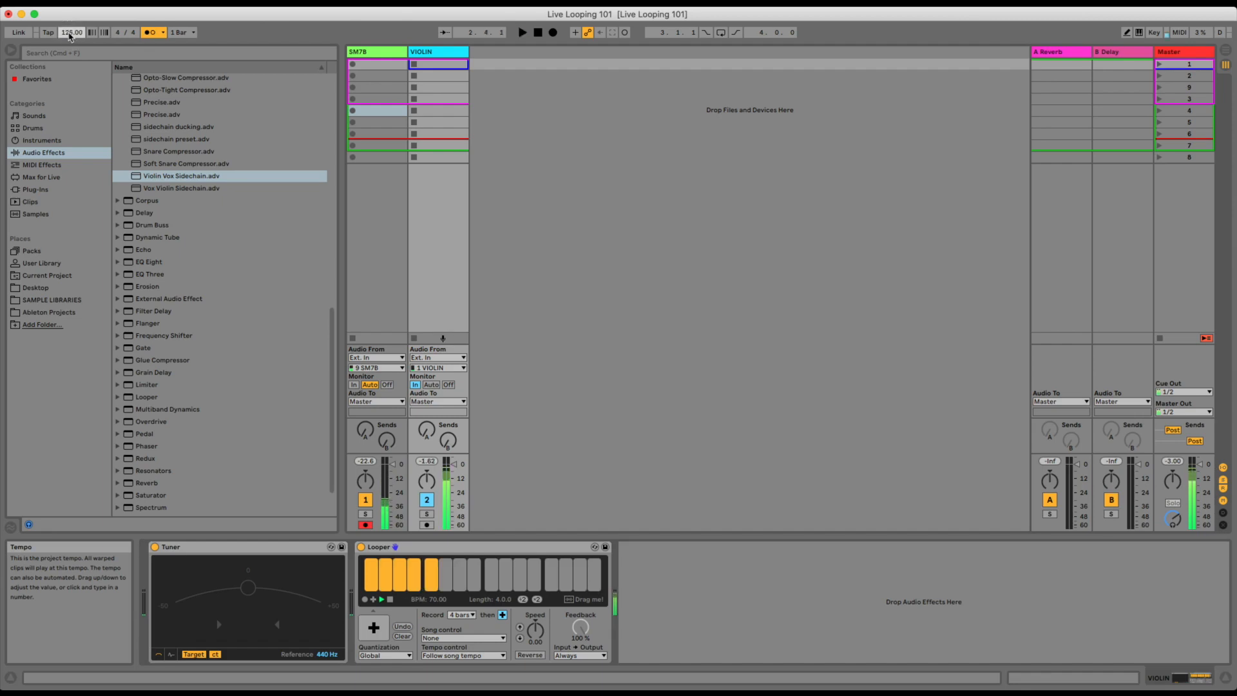
type("70")
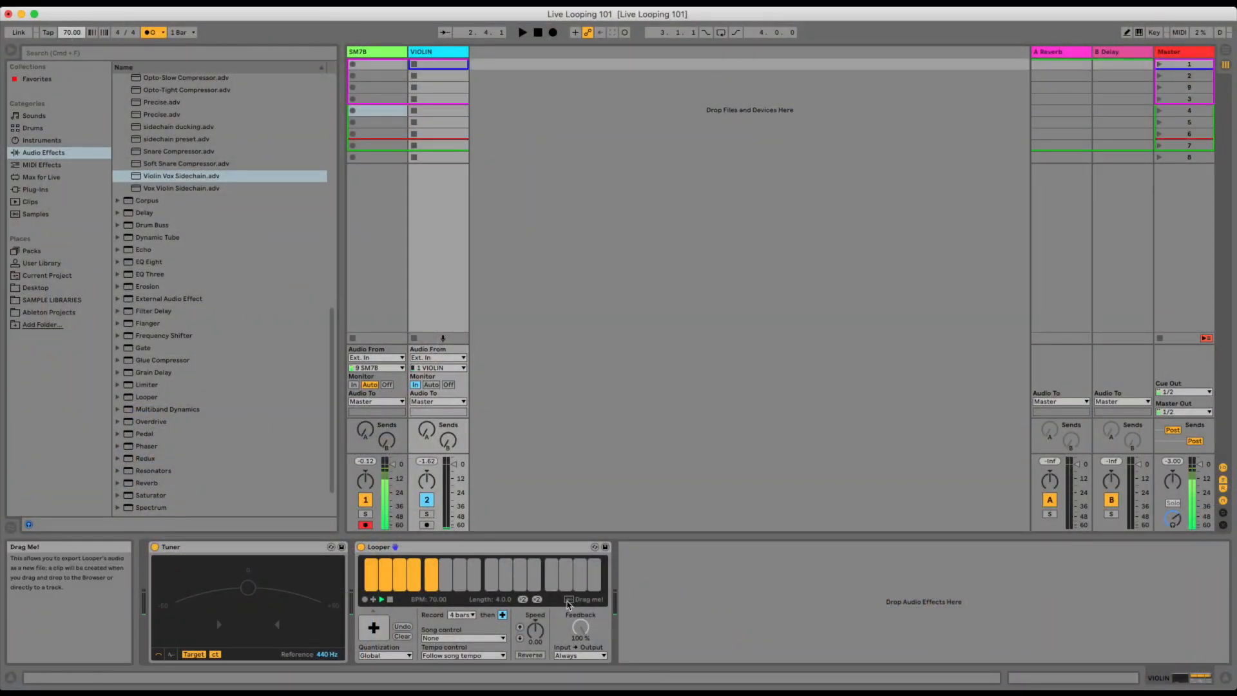
Export Looper's audio as a clip into the first slot of a new audio track and open the clip's sample view.
left_click_drag(569, 601, 501, 67)
left_click_drag(258, 200, 259, 201)
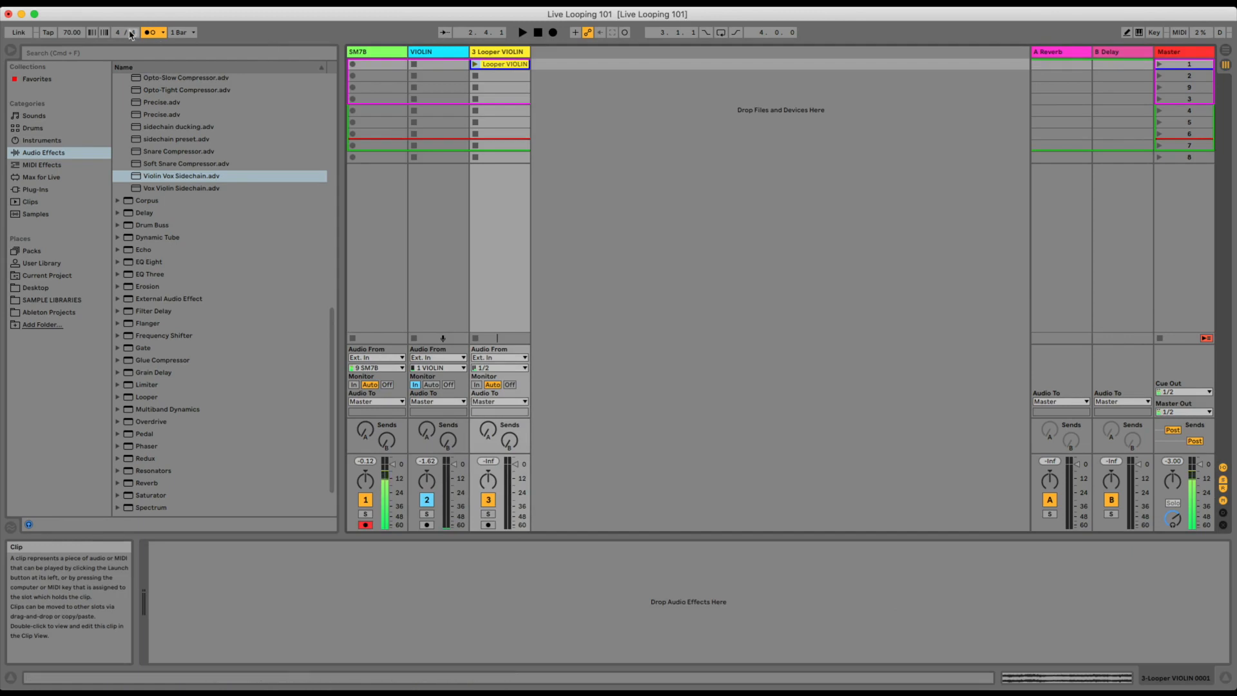
left_click(501, 66)
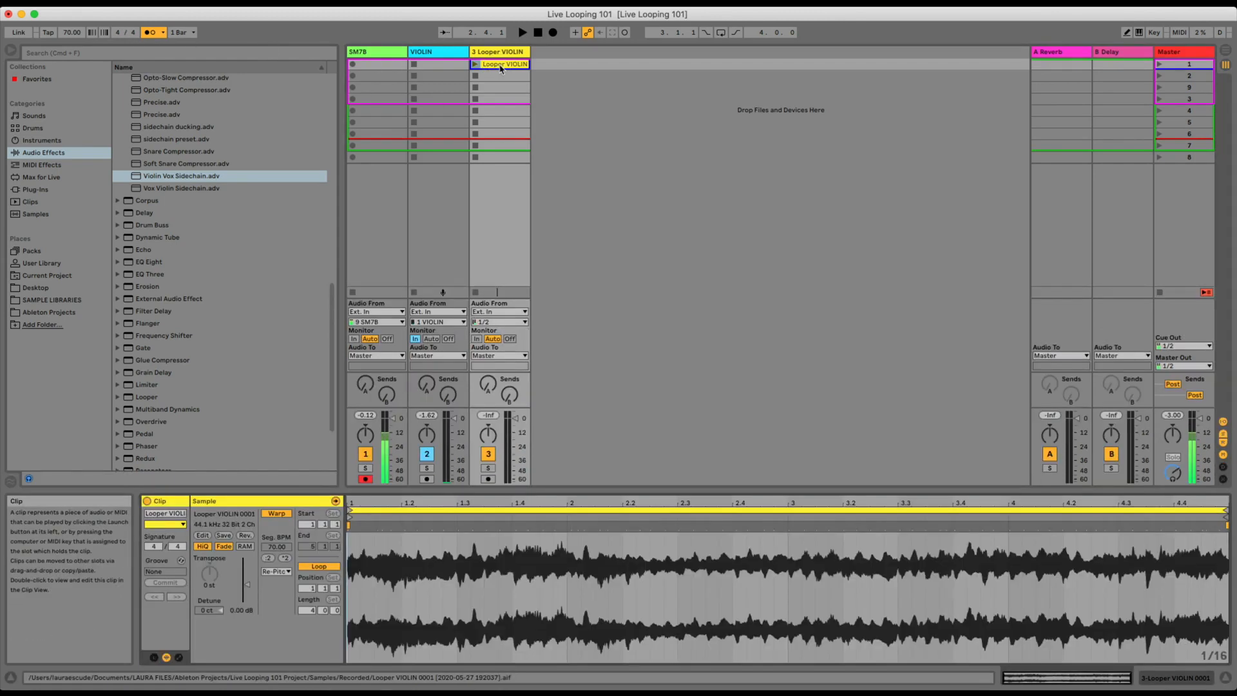
Launch the exported violin loop clip with the metronome off, and compare it with the VIOLIN track's Looper.
left_click(438, 51)
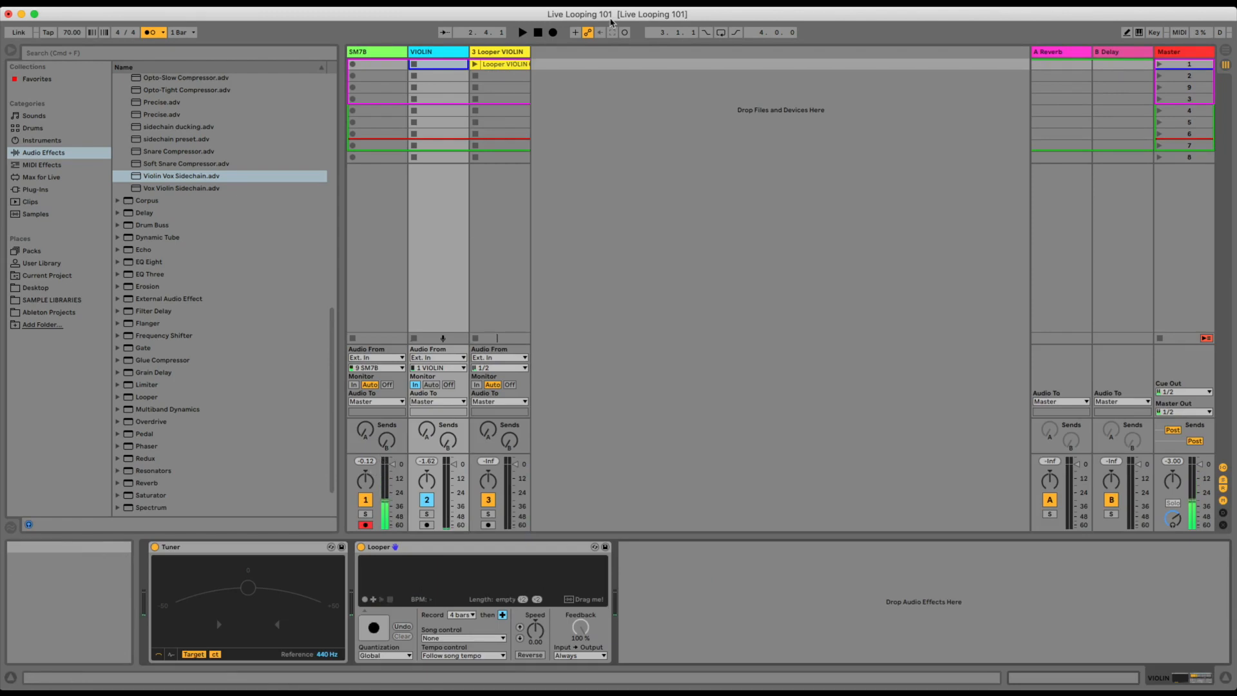
left_click(475, 65)
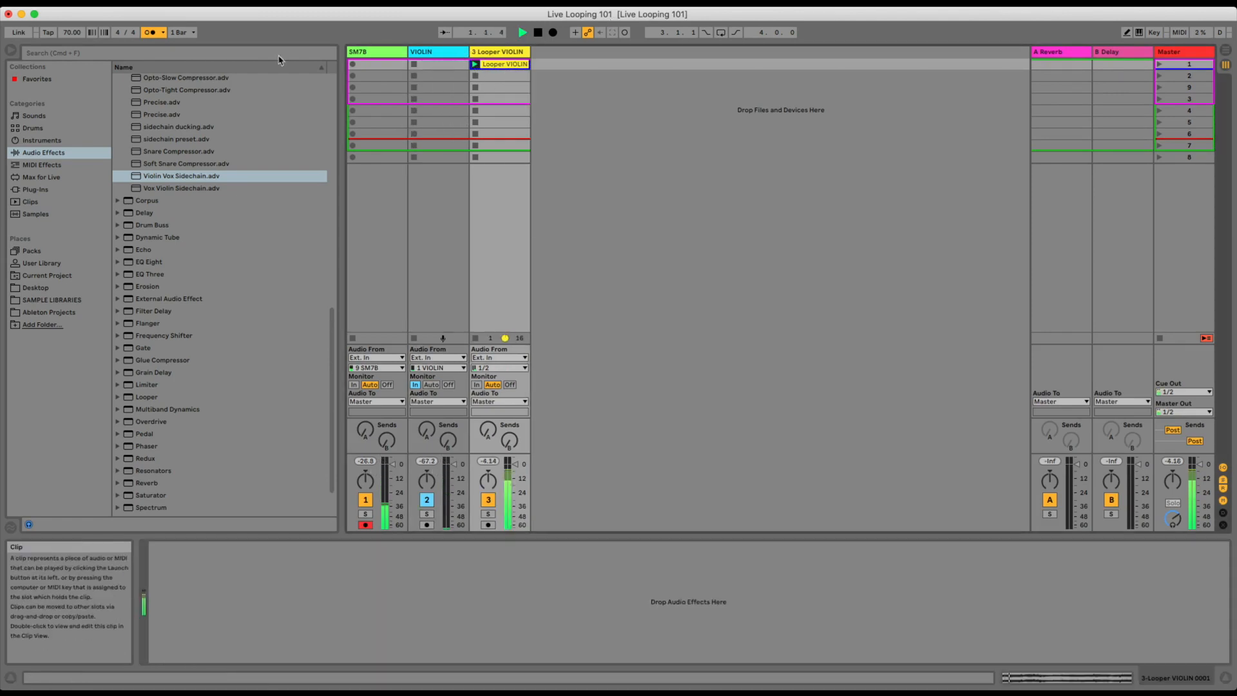
left_click(160, 35)
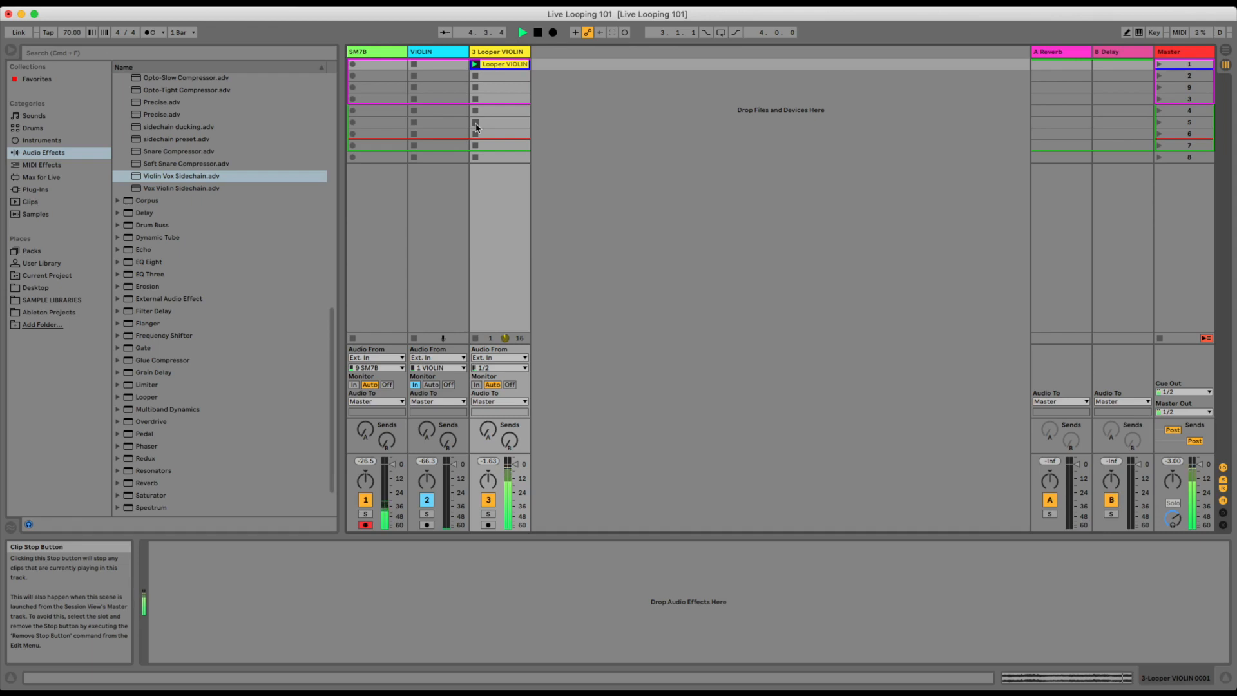
left_click(449, 54)
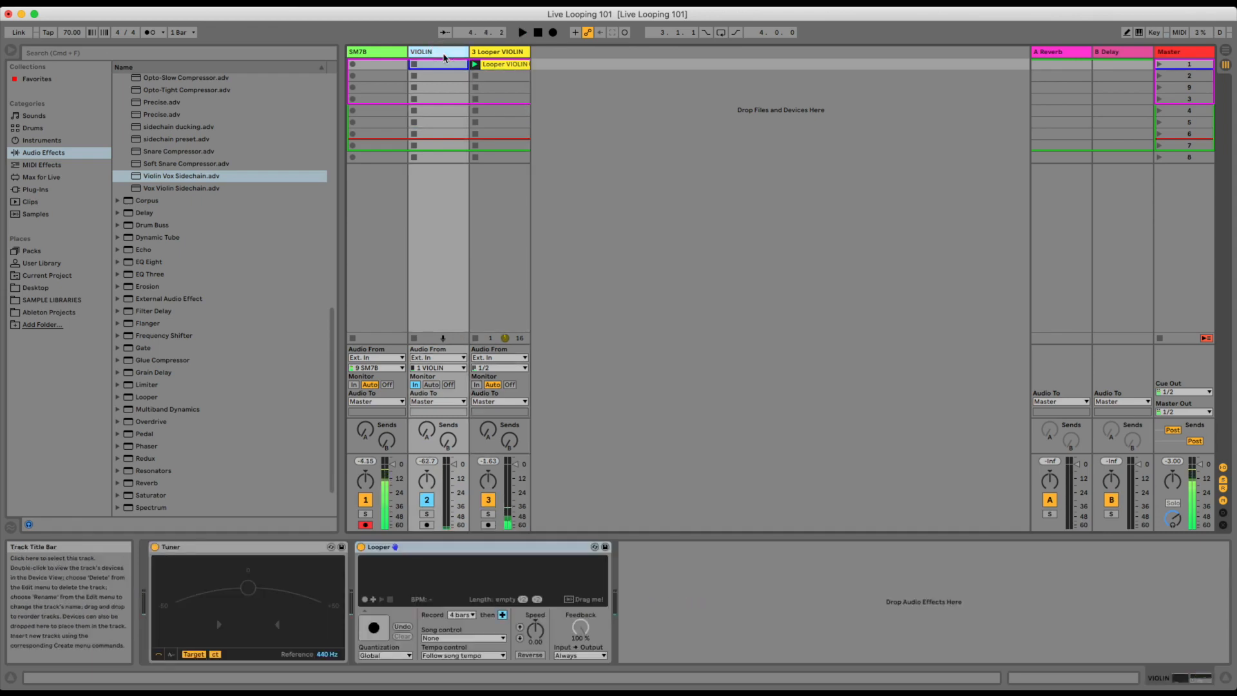
left_click(496, 65)
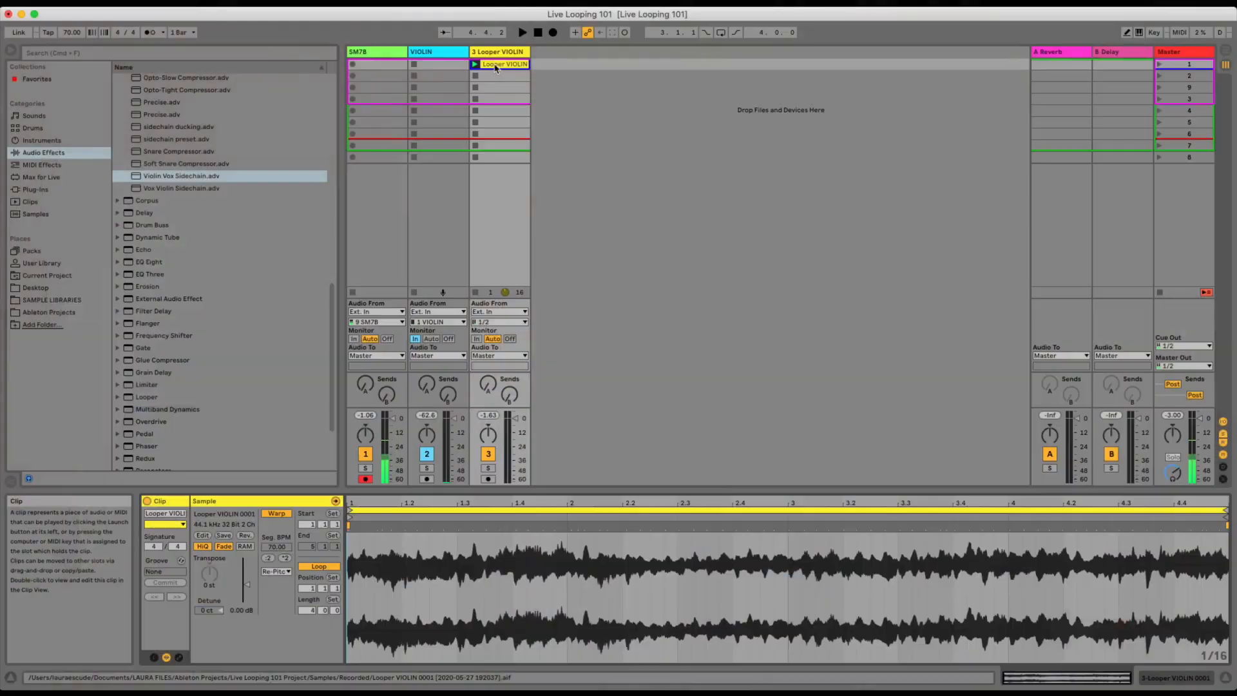
Show the VIOLIN track's devices, and undo and redo the recent tempo and loop export changes.
left_click(434, 63)
double_click(435, 54)
key("super+z")
key("super+z")
key("super+z")
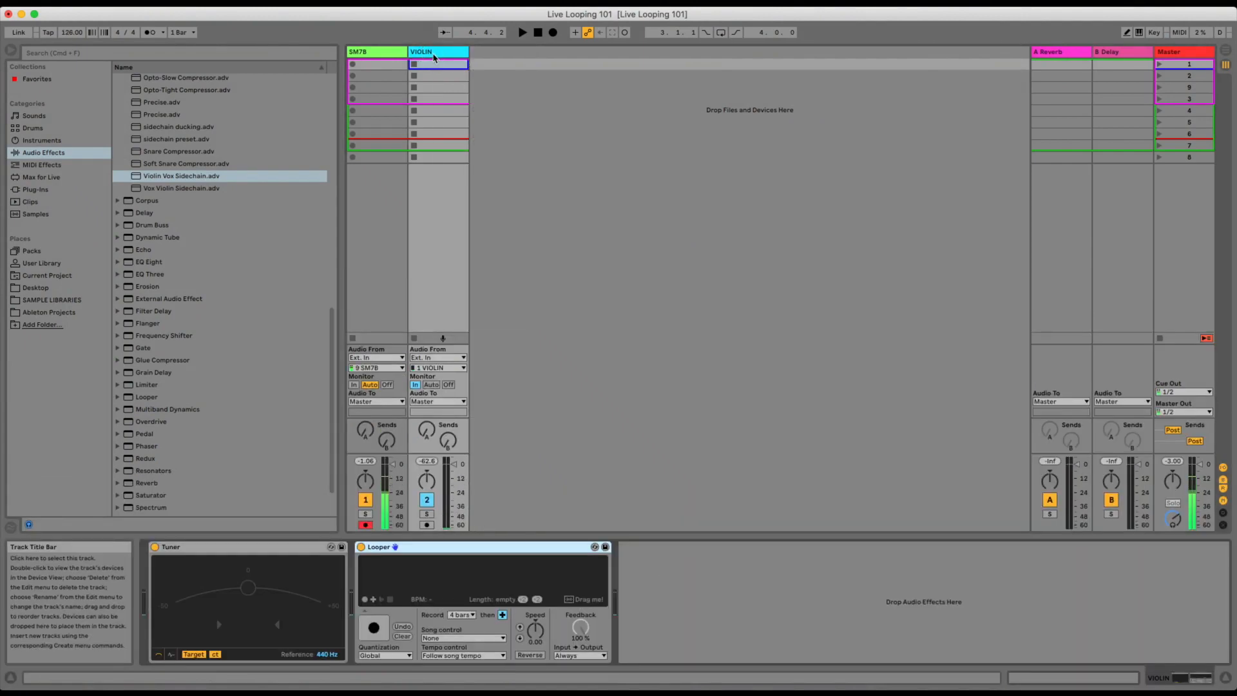
key("super+shift+z")
key("super+shift+z")
key("super+shift+z")
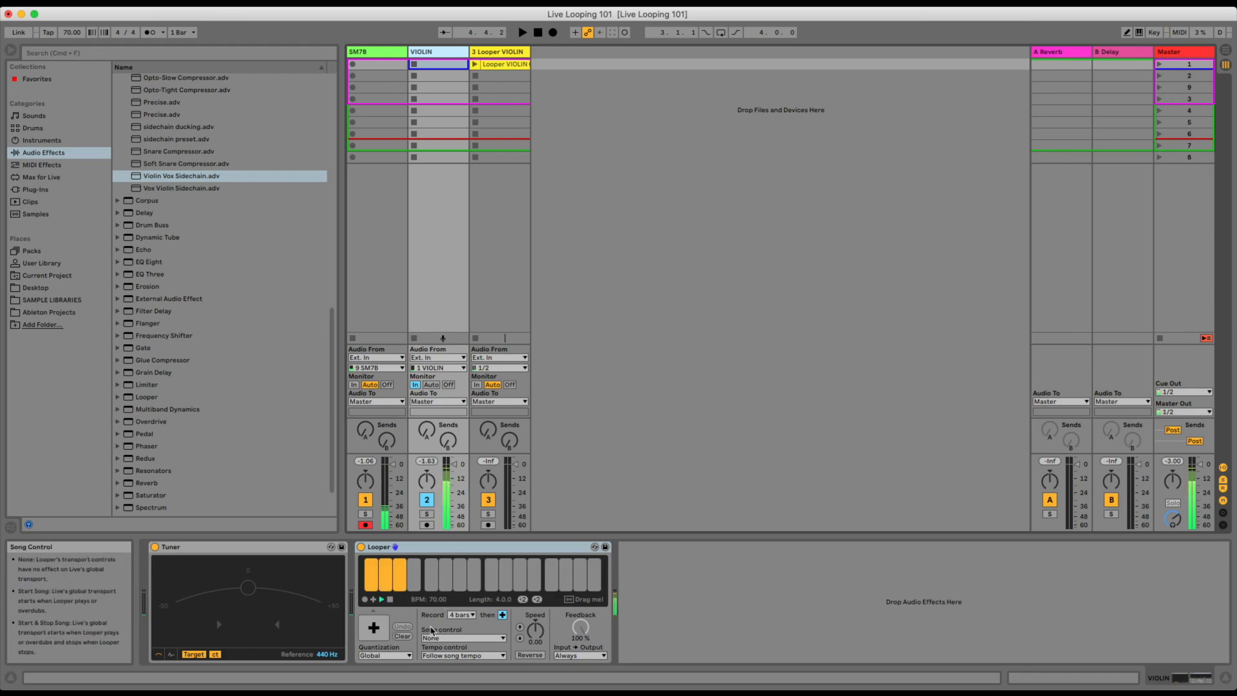
Play the violin loop forward, and play it backwards with Looper's Reverse turned on.
key("space")
key("space")
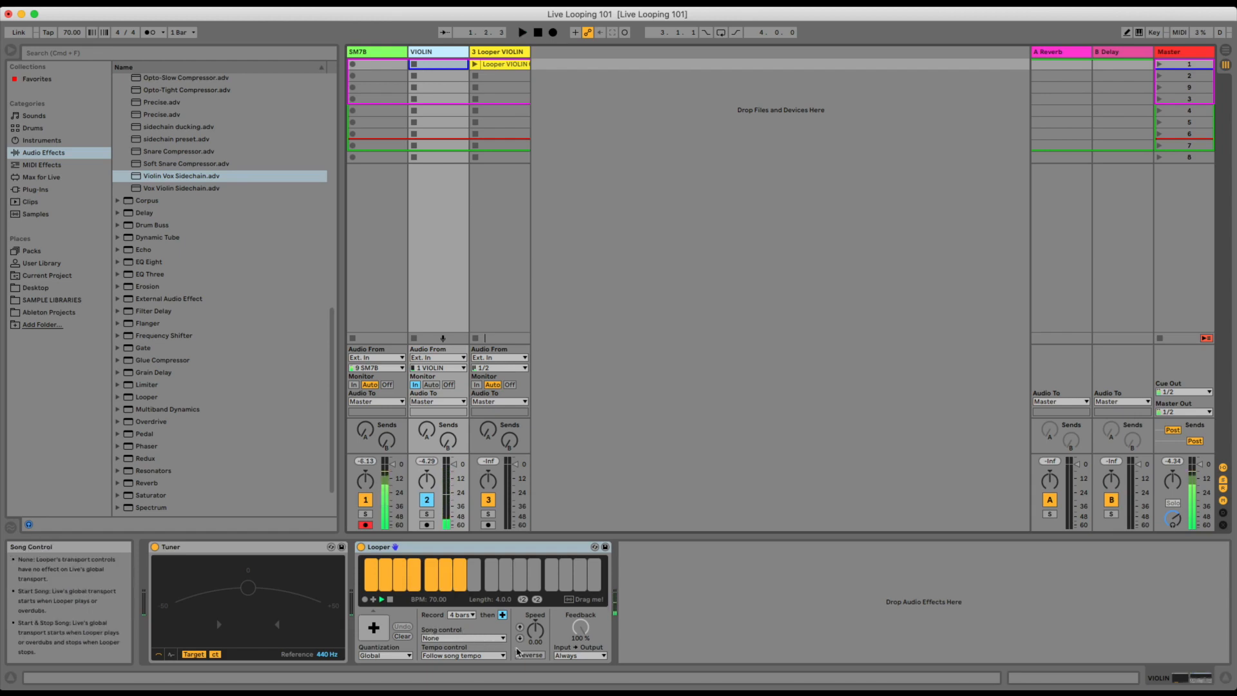
left_click(529, 655)
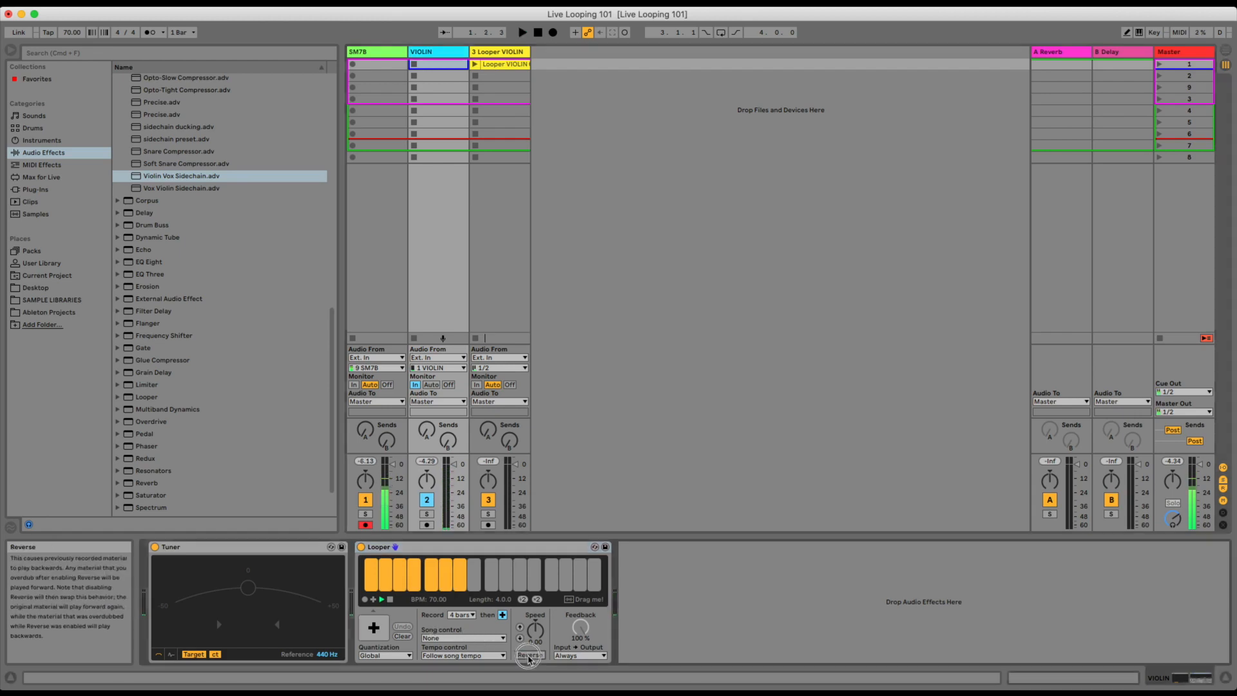
key("space")
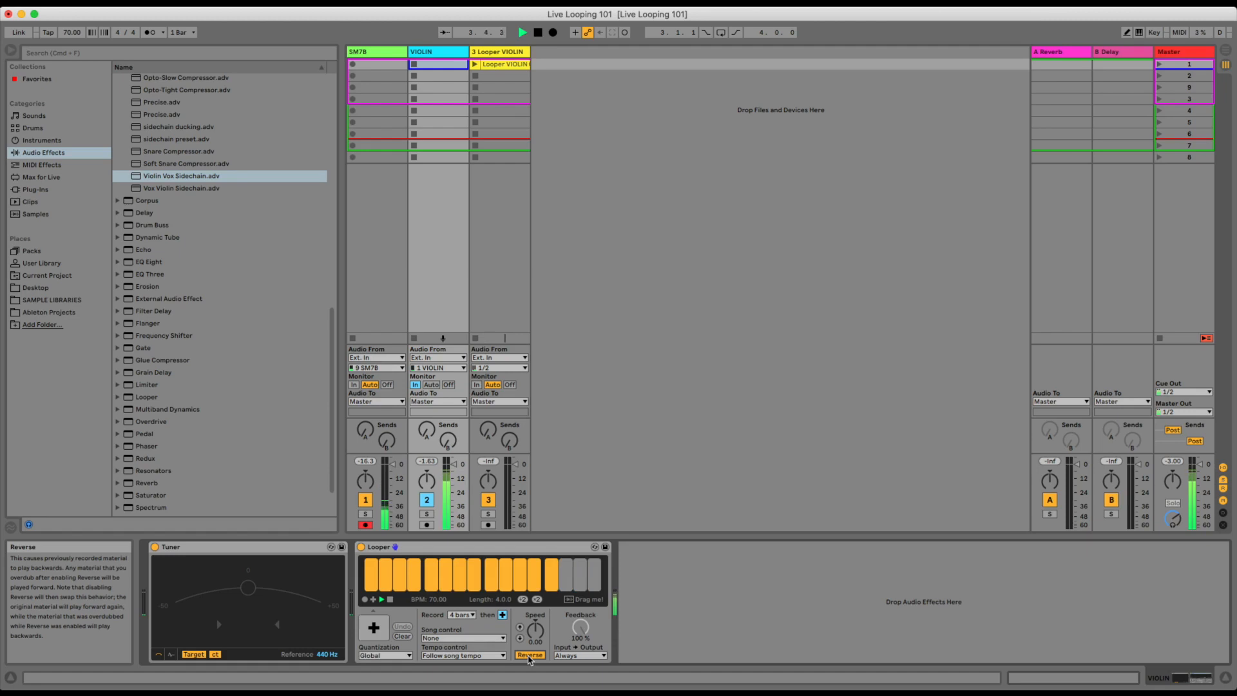
key("space")
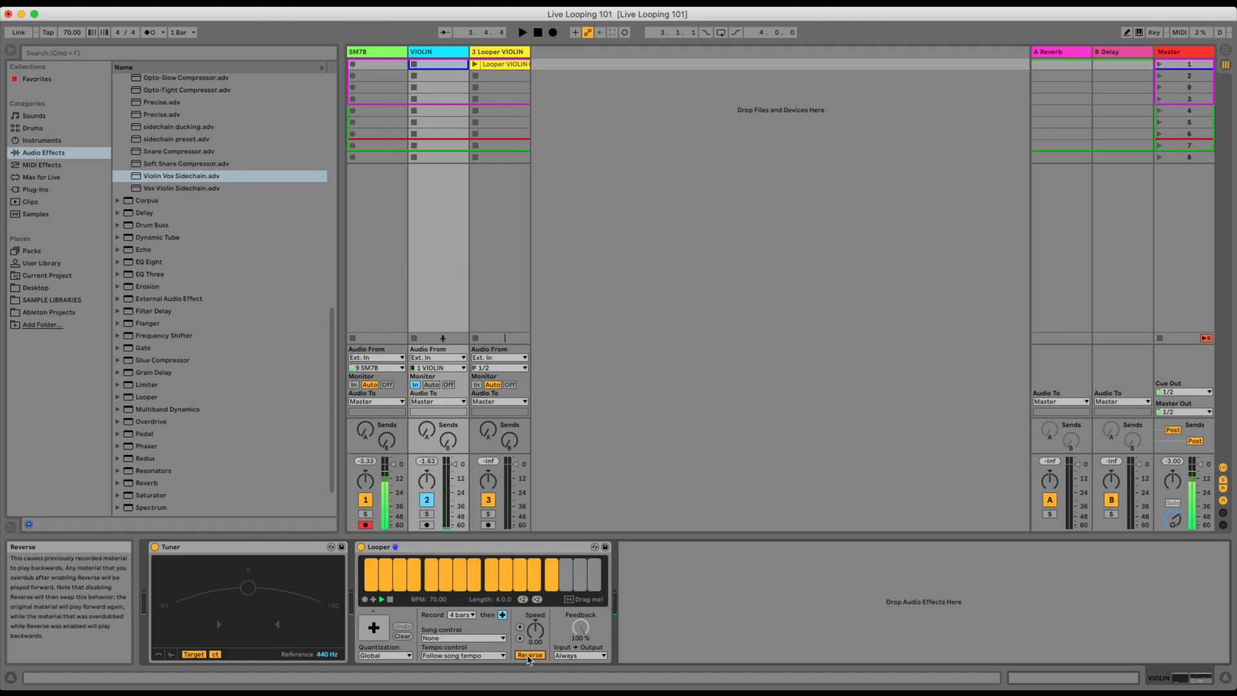
MIDI-map Looper's Reverse control to note E-2.
key("super+m")
left_click(528, 657)
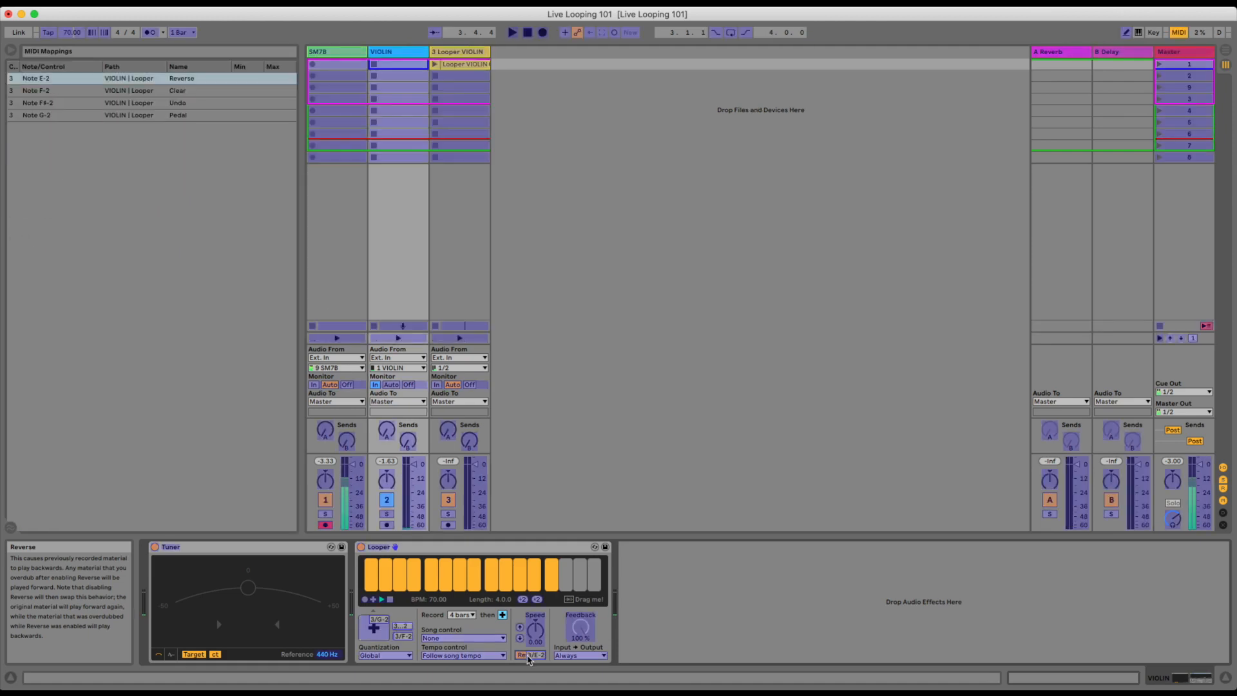
key("super+m")
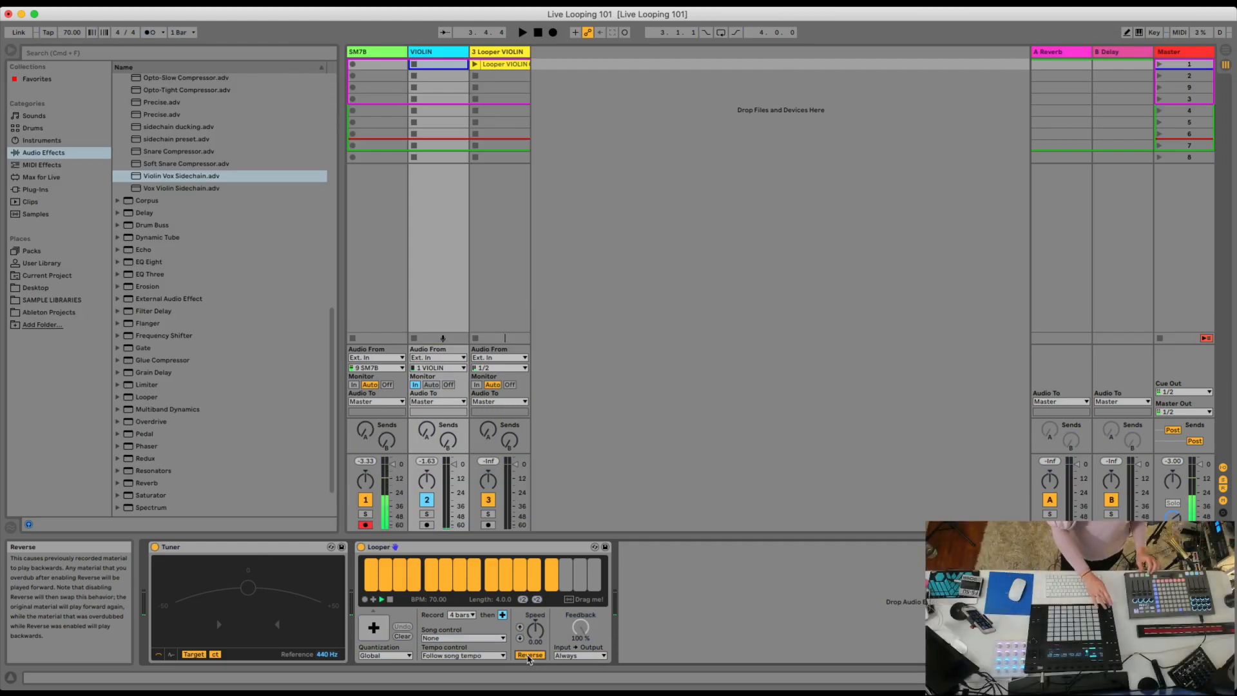
Play the loop while toggling Reverse off and on, leaving it off, and stop the transport.
key("space")
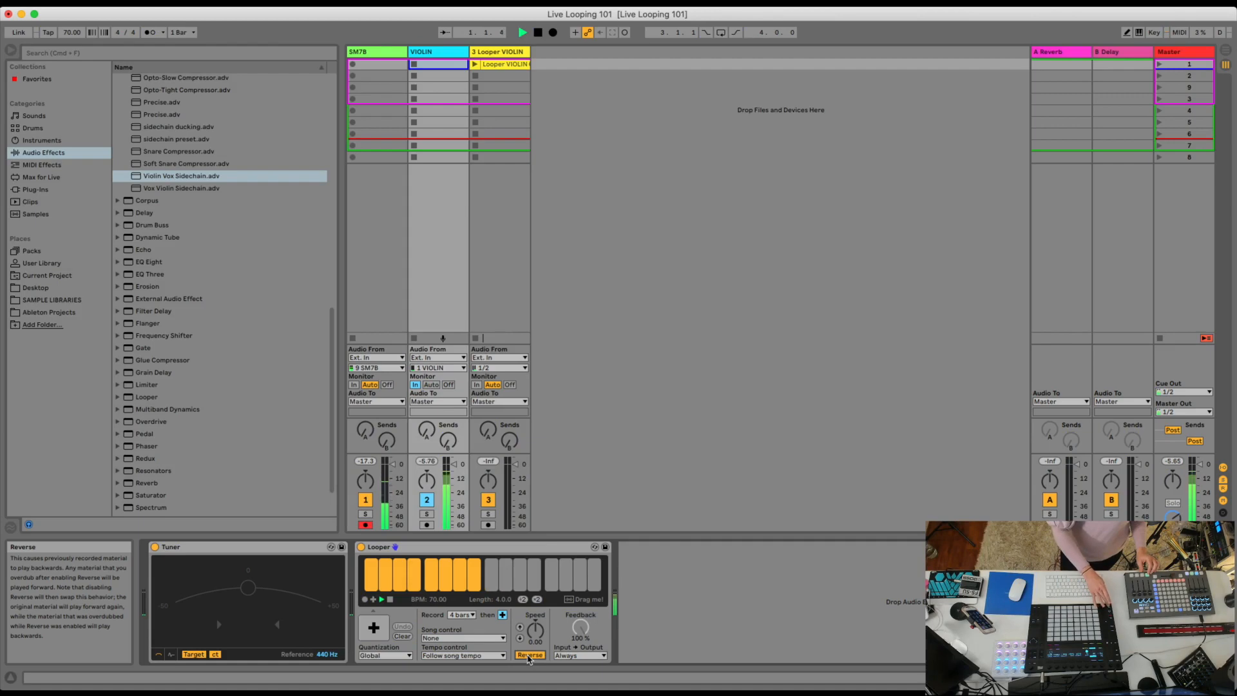
left_click(528, 655)
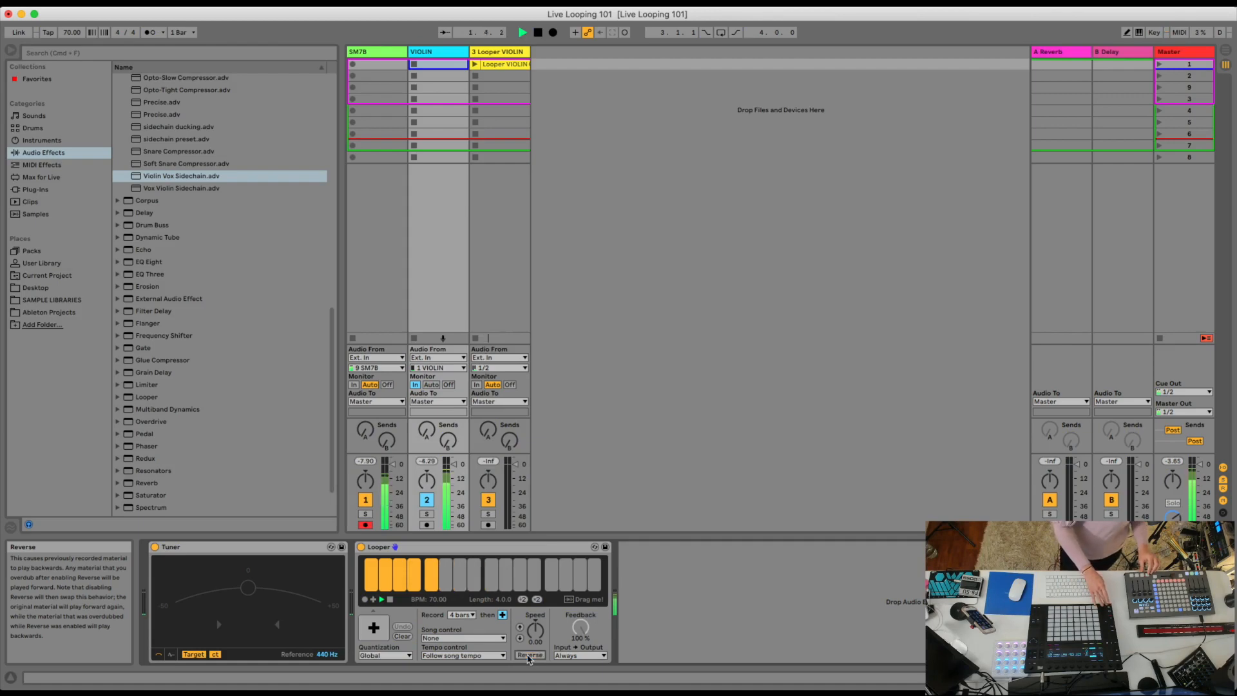
left_click(528, 654)
left_click(528, 655)
key("space")
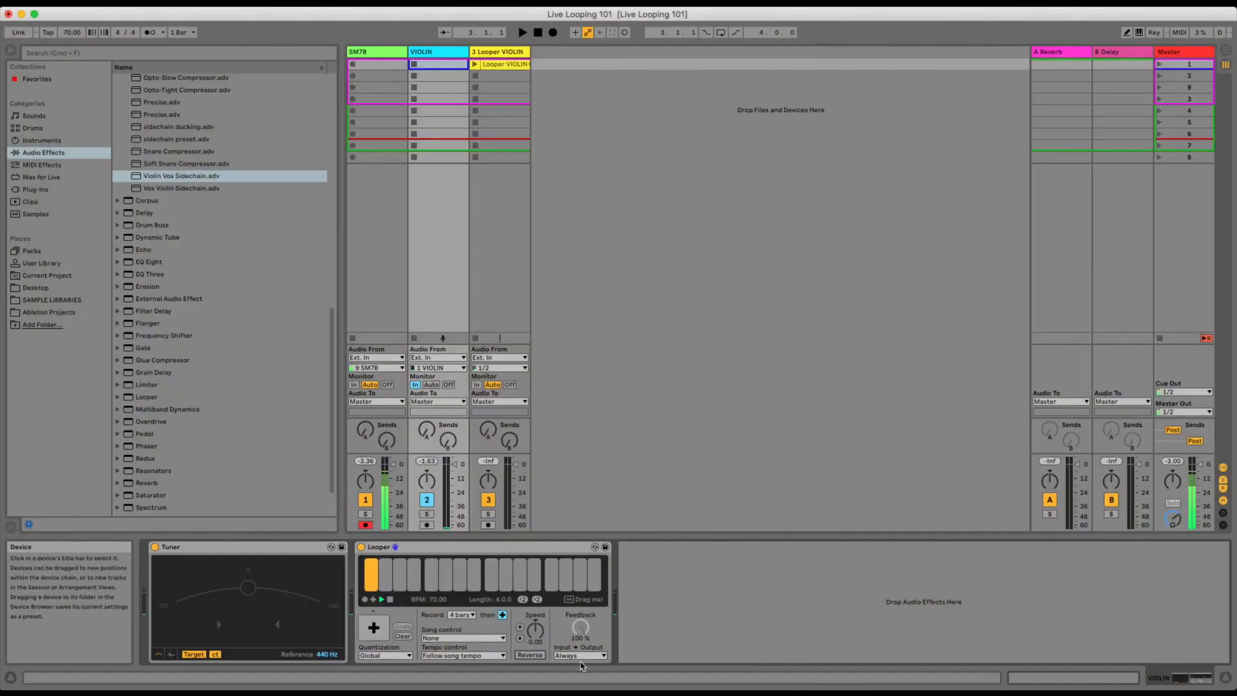
Play the loop while repeatedly halving Looper's length, and double it back up to 2 bars.
left_click(538, 600)
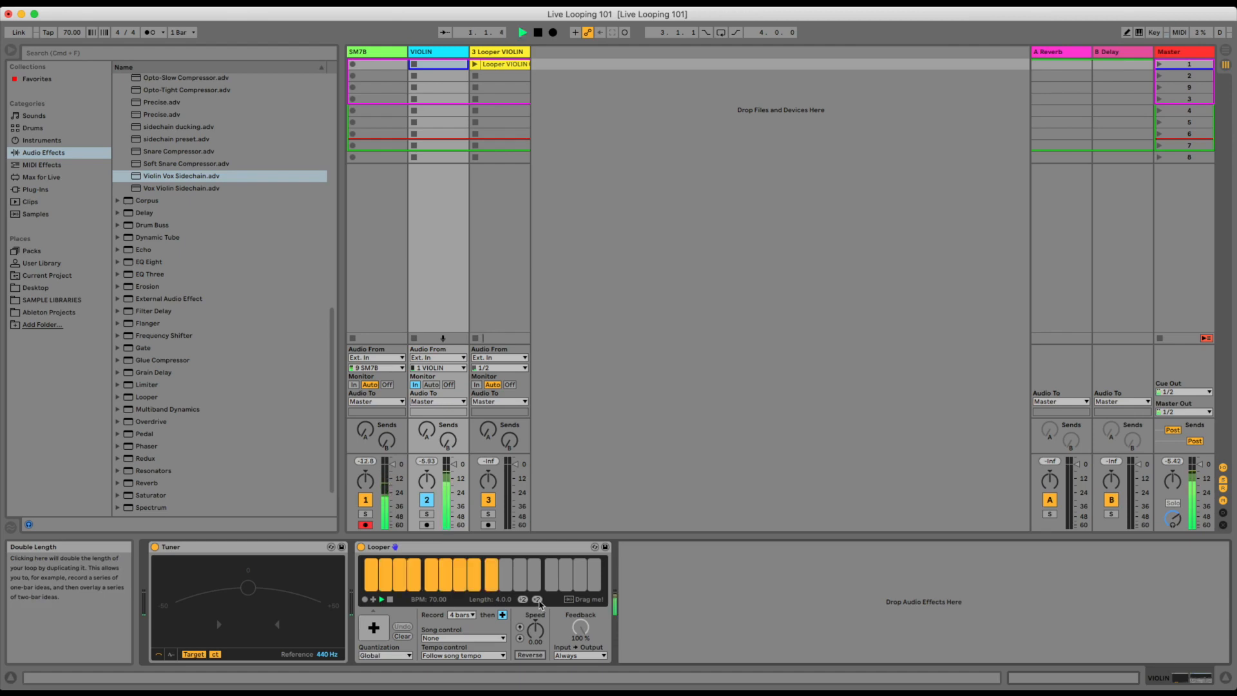
left_click(523, 599)
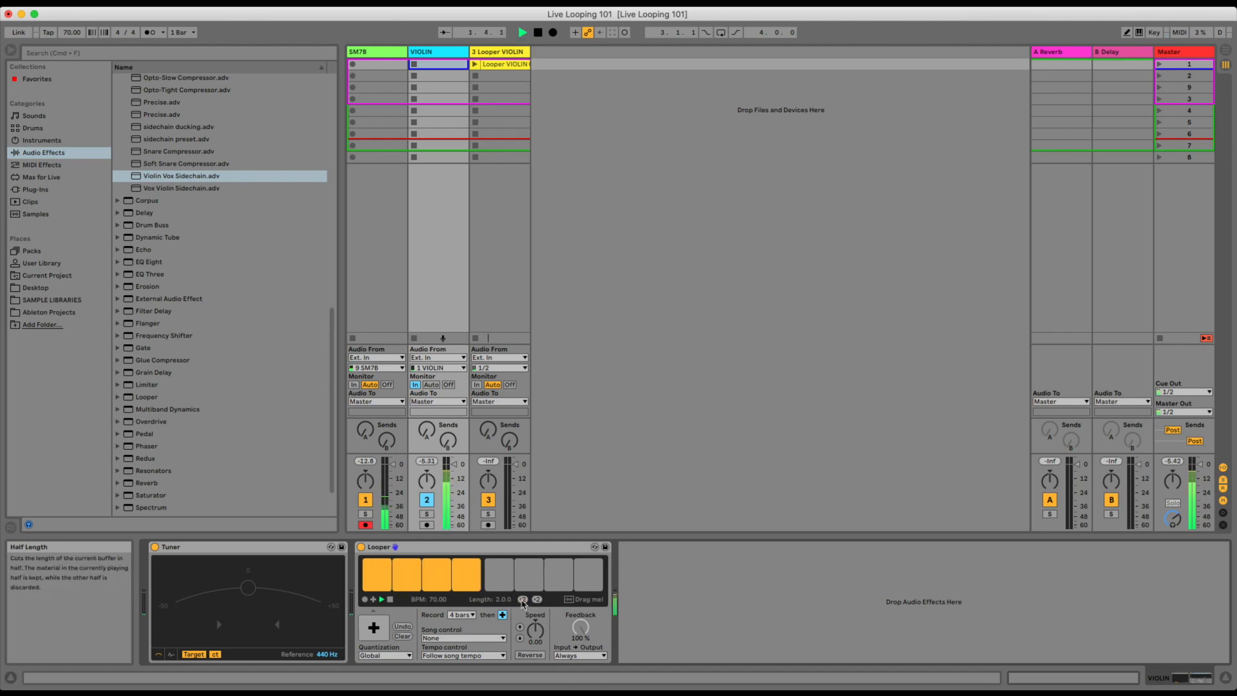
left_click(523, 600)
left_click(523, 600)
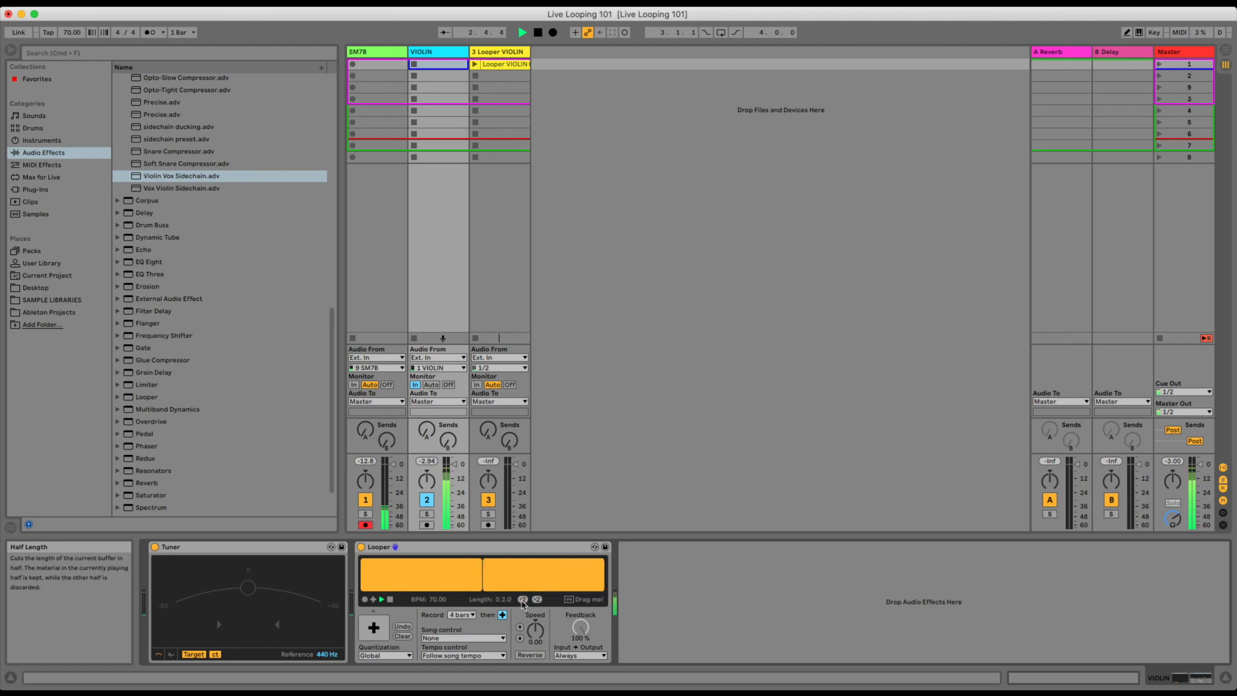
left_click(523, 600)
left_click(523, 600)
left_click(523, 600)
left_click(536, 599)
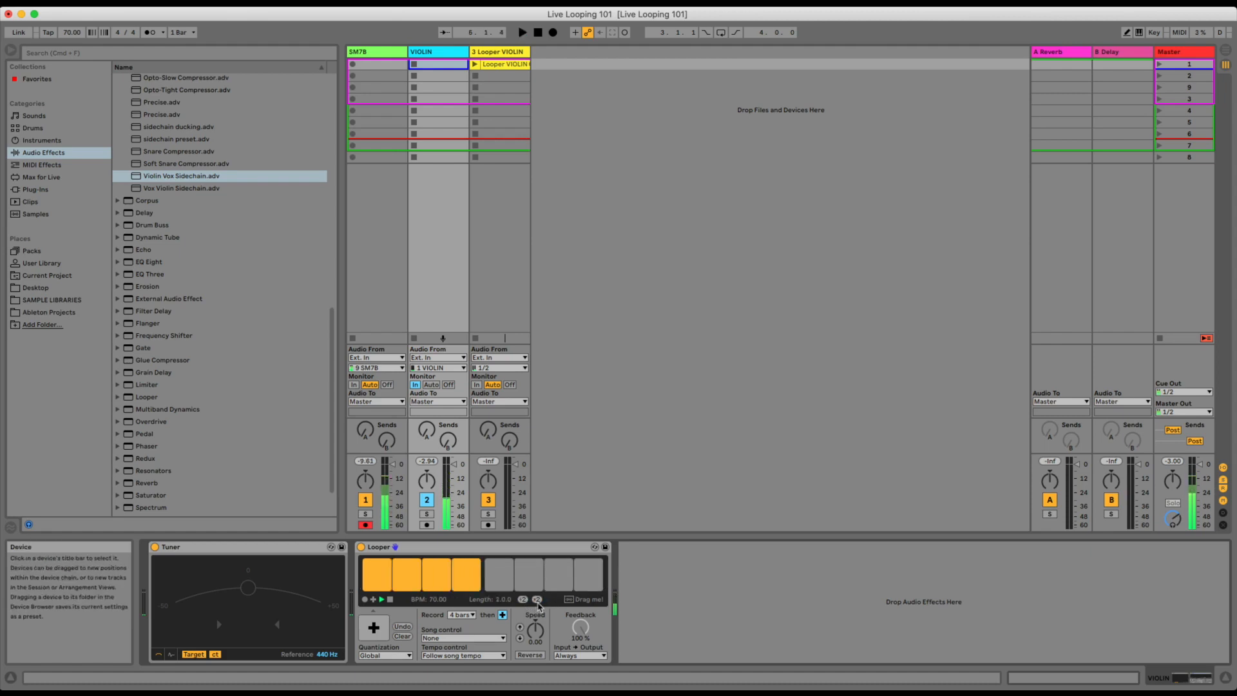
Select Looper's half-length and double-length controls in MIDI mapping mode without assigning notes.
key("super+m")
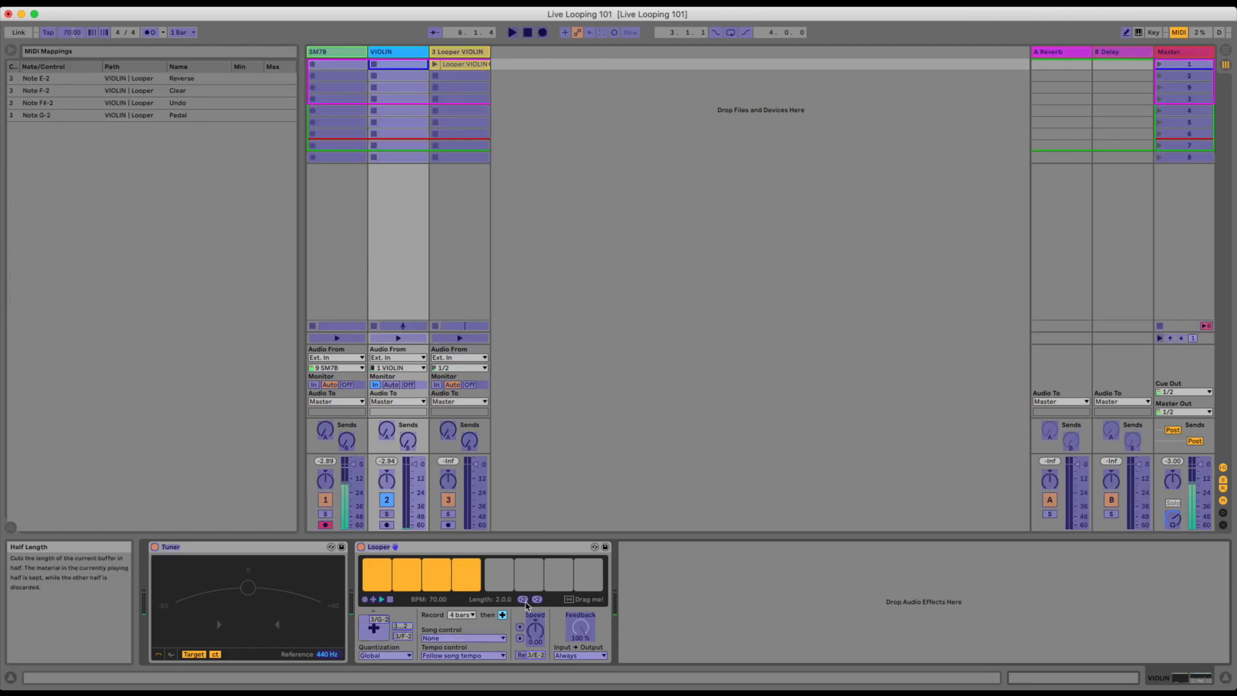
left_click(522, 600)
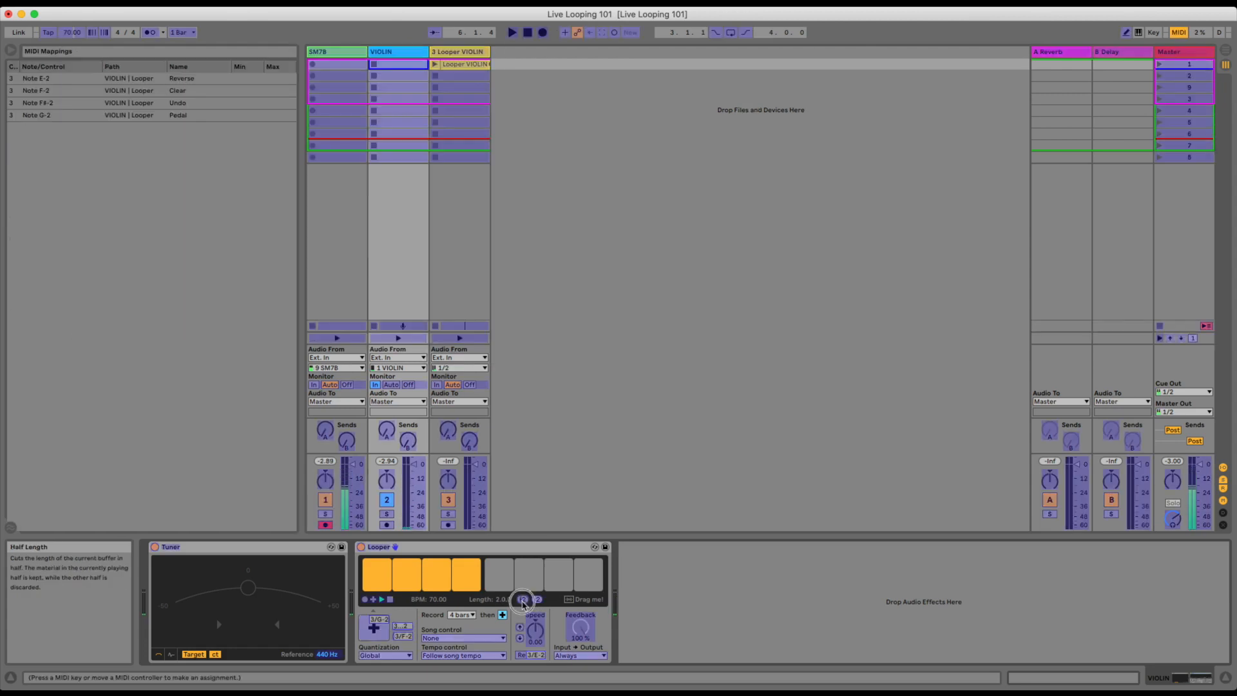
left_click(538, 600)
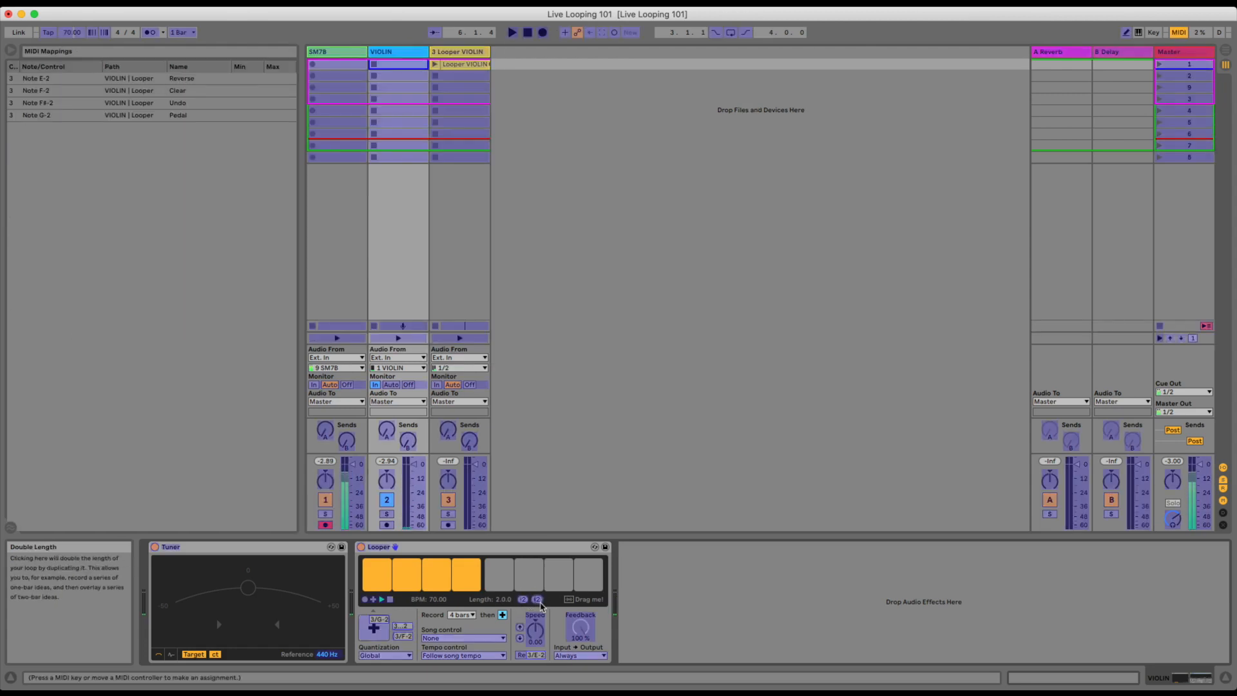
key("super+m")
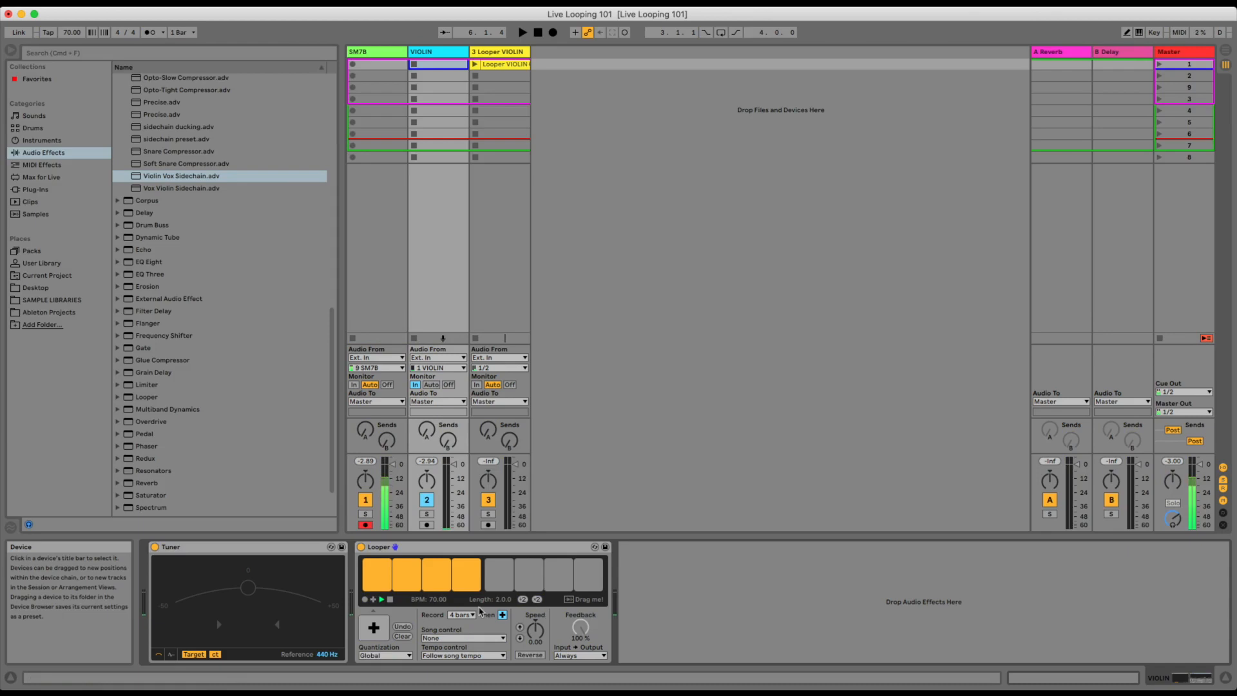
Double Looper's length to 4 bars, and undo the recent changes back to before the exported Looper track.
left_click(537, 600)
left_click(537, 599)
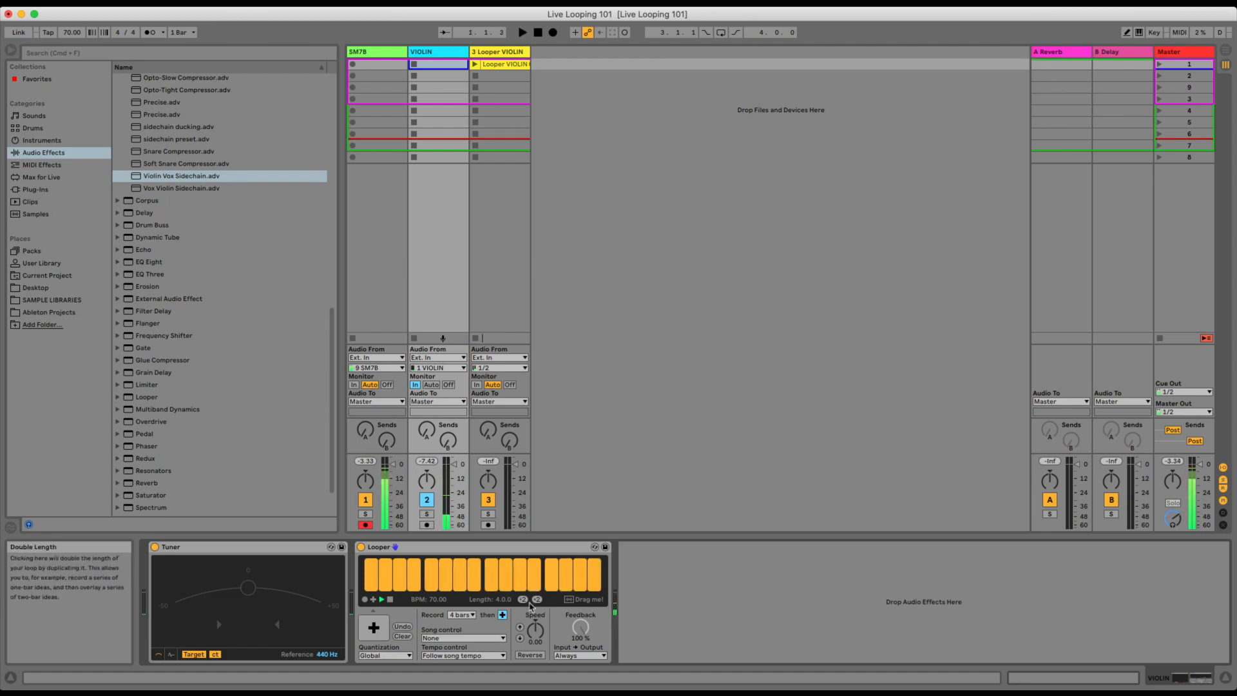
key("super+z")
key("super+z")
key("super+z")
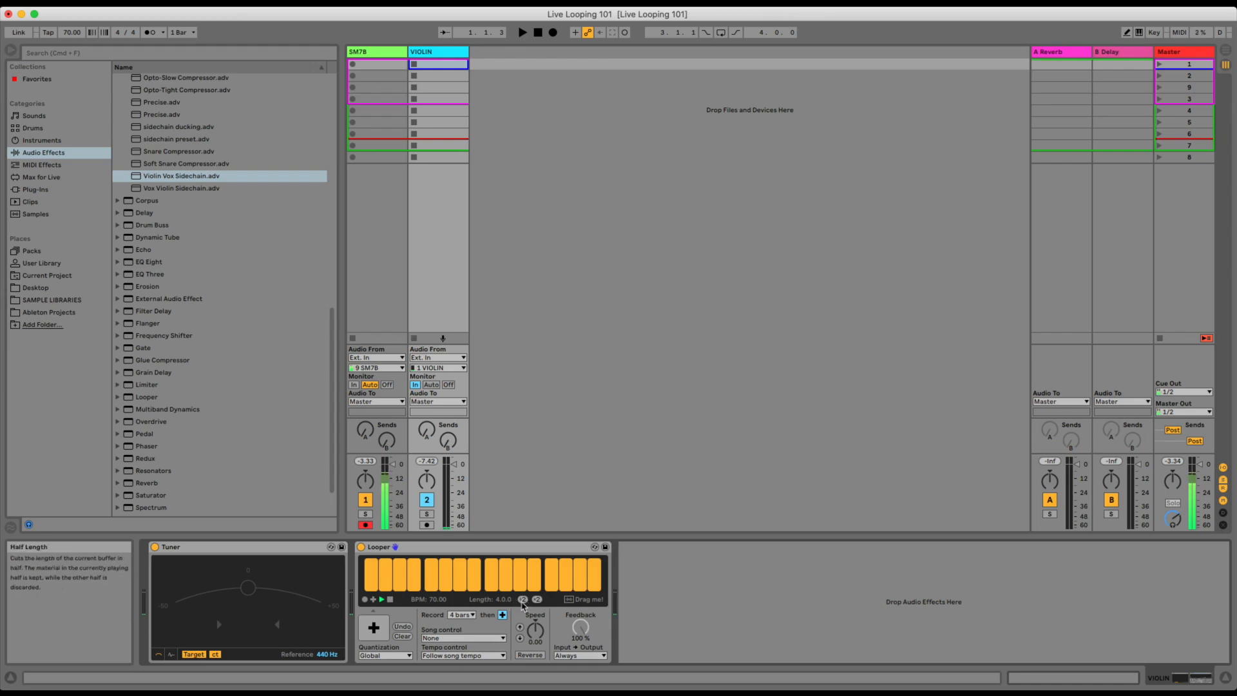
Try Looper's multi-purpose transport button and Undo while the loop runs, switching from playback to overdub.
key("space")
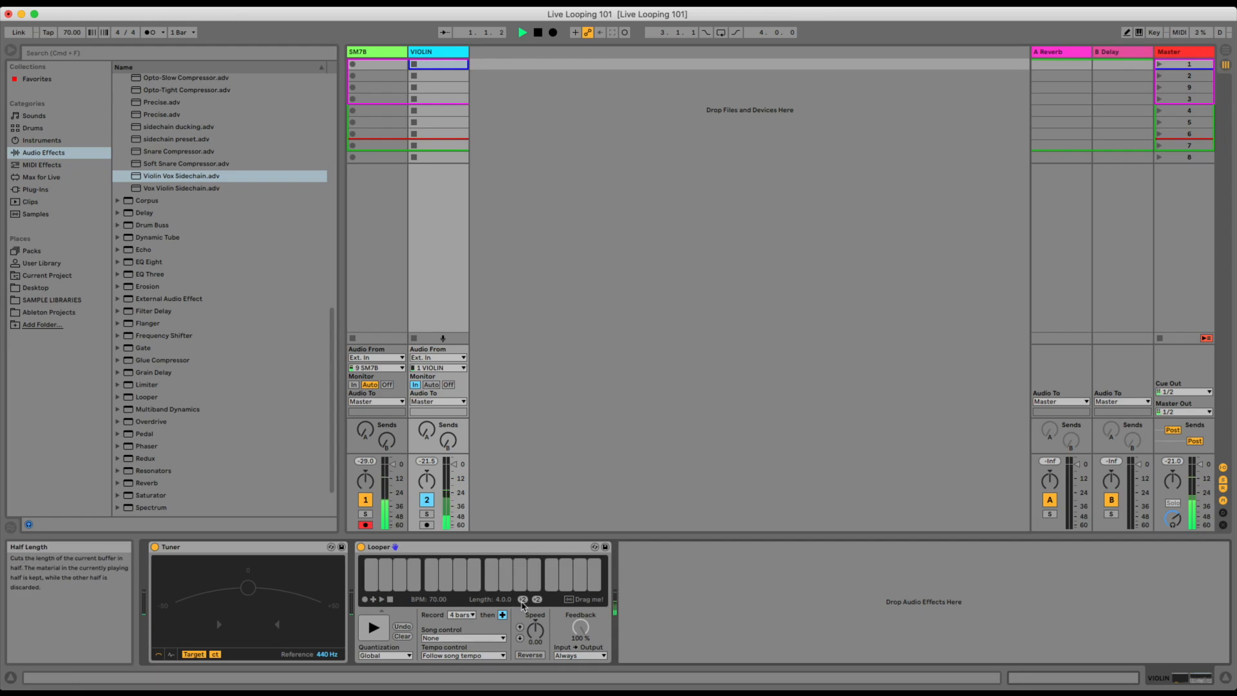
left_click(373, 629)
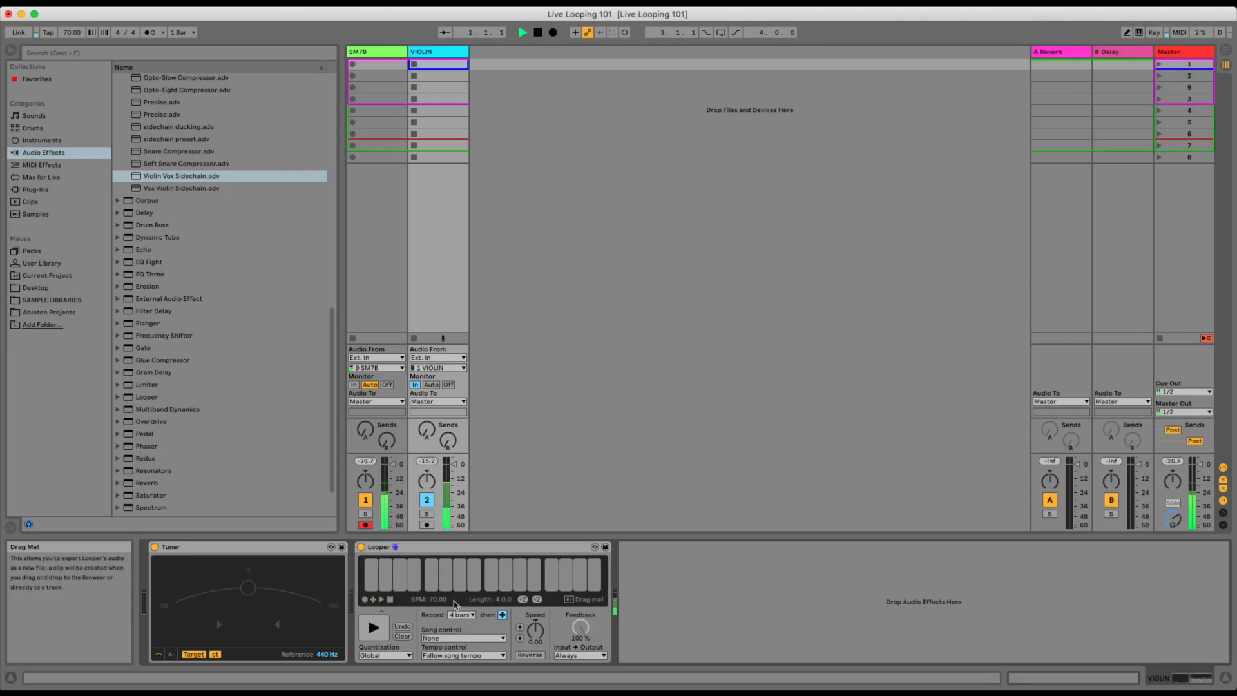
left_click(374, 641)
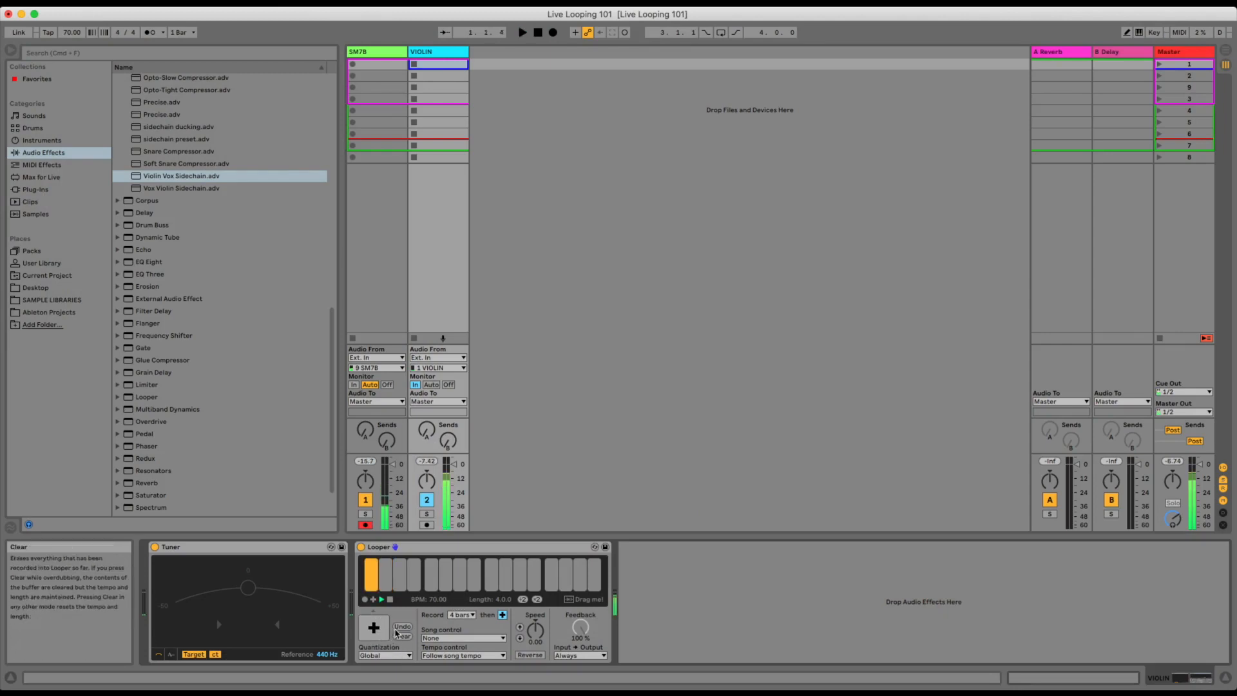
left_click(401, 629)
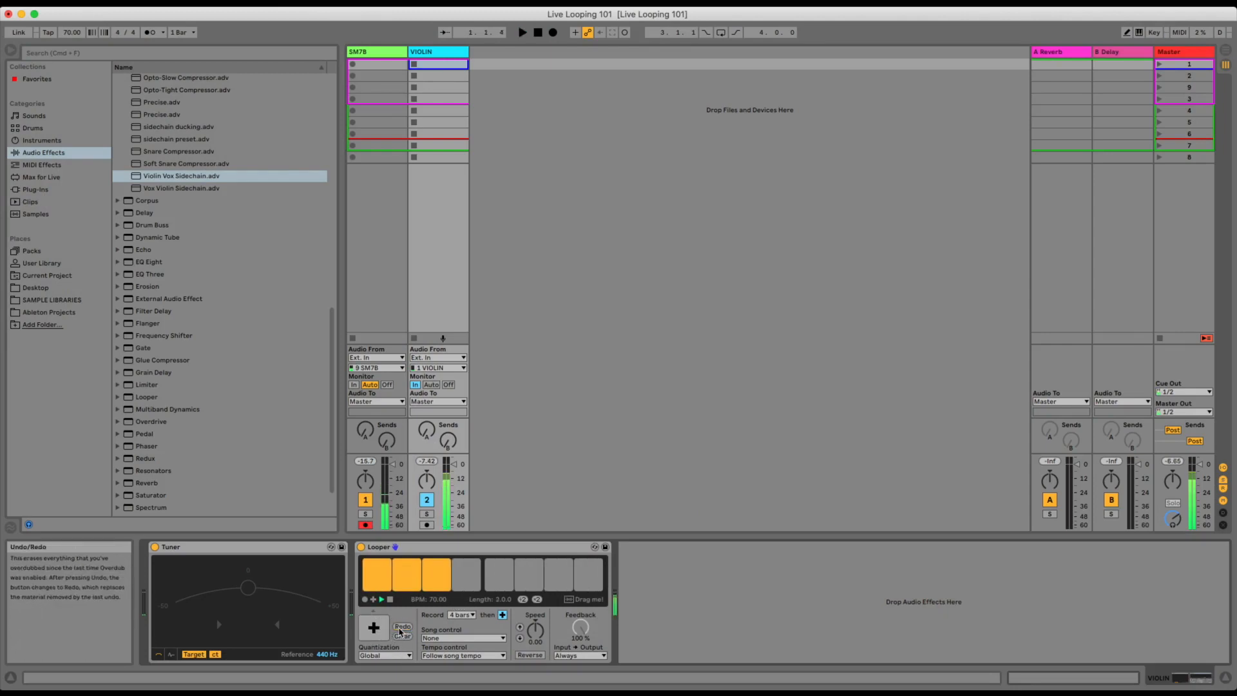
left_click(374, 628)
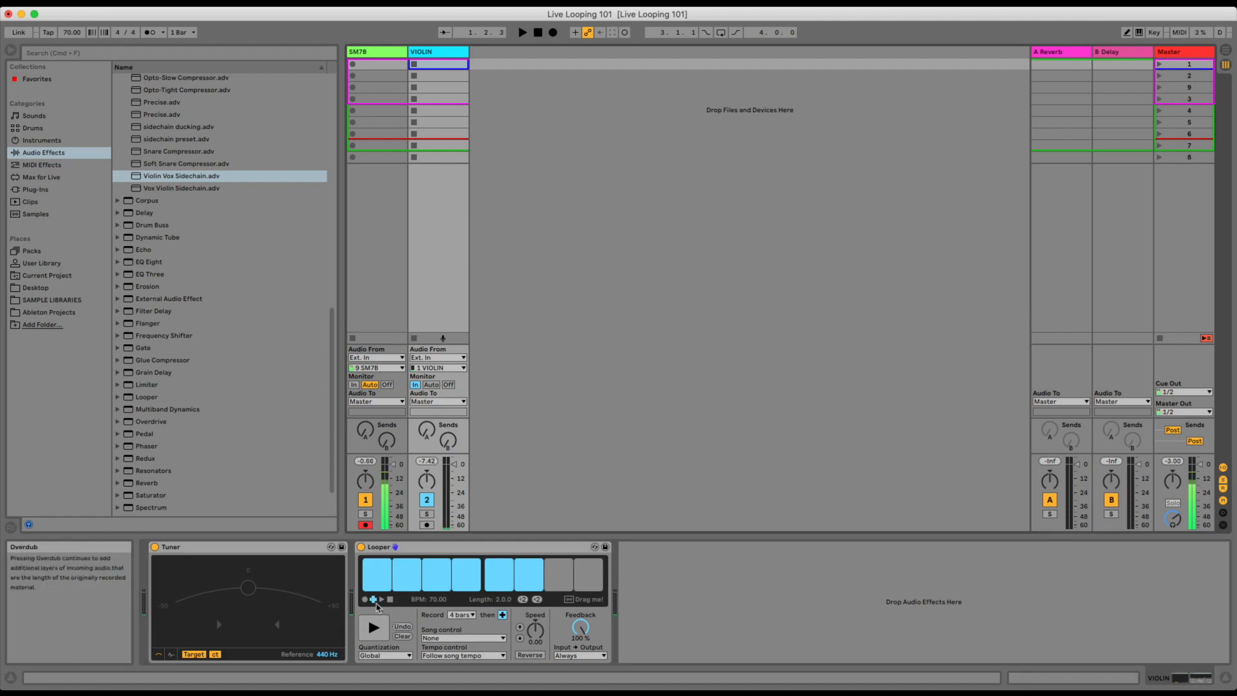
Key-map Looper's multi-purpose transport button to e, Undo to f and Clear to g, and clear the recorded loop.
key("super+m")
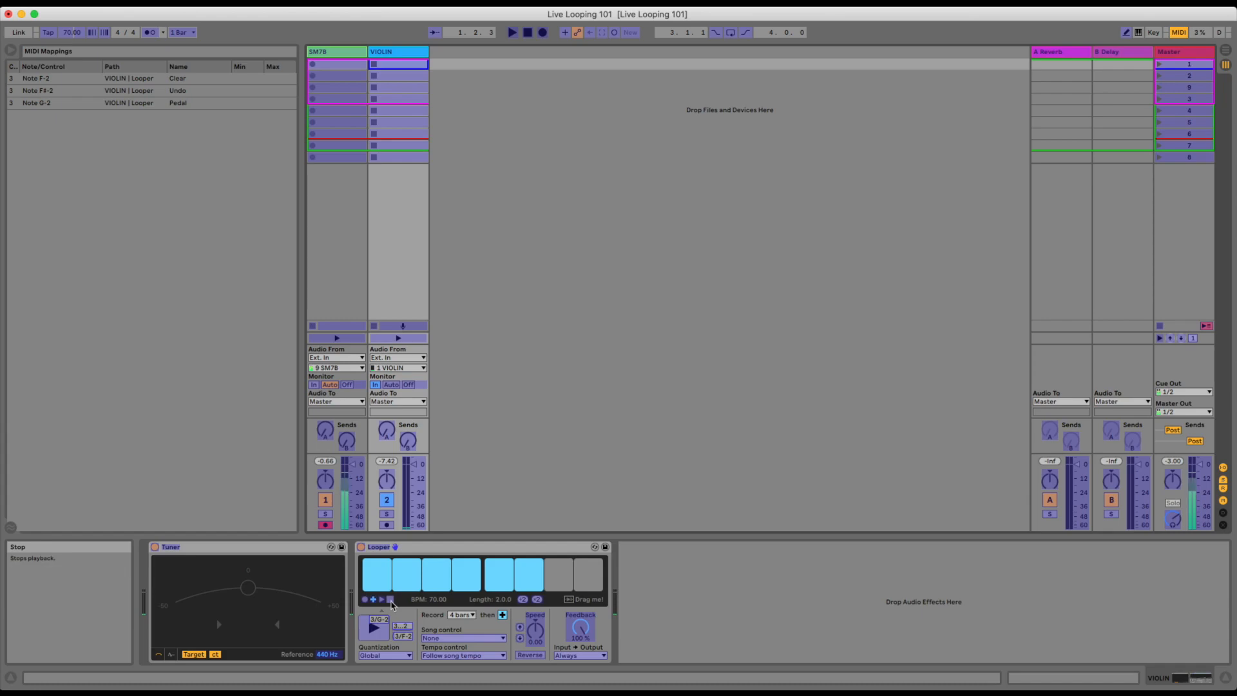
key("super+m")
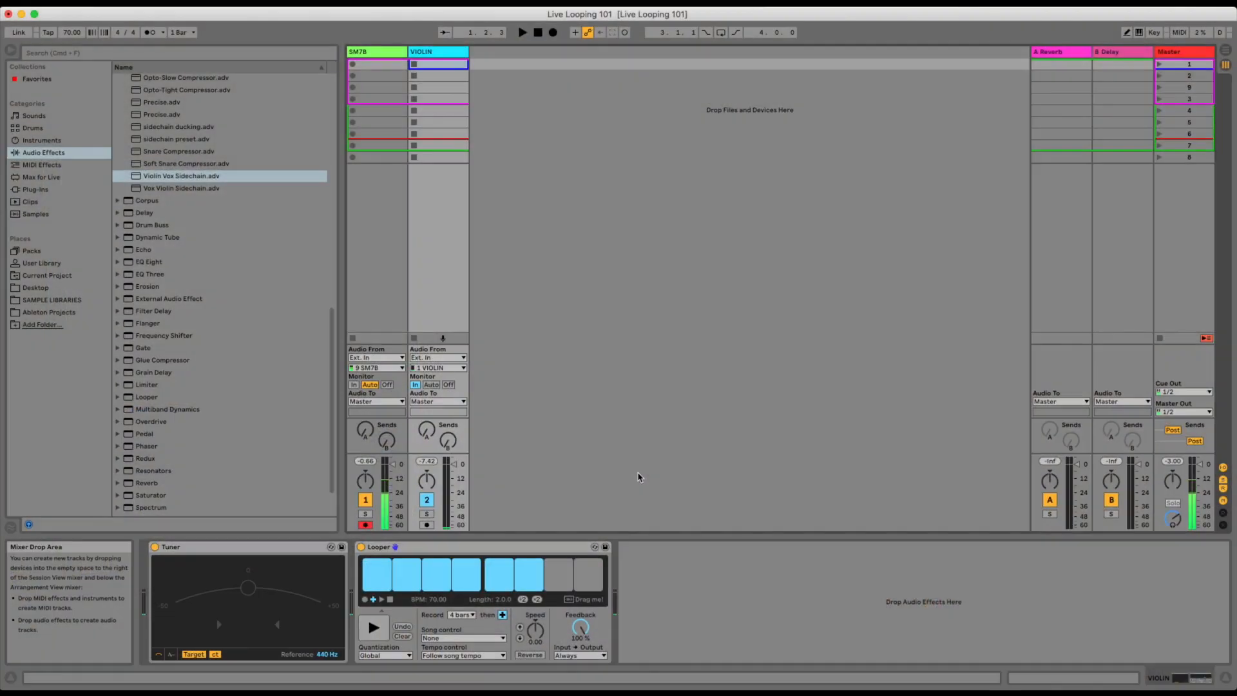
left_click(1153, 33)
left_click(372, 637)
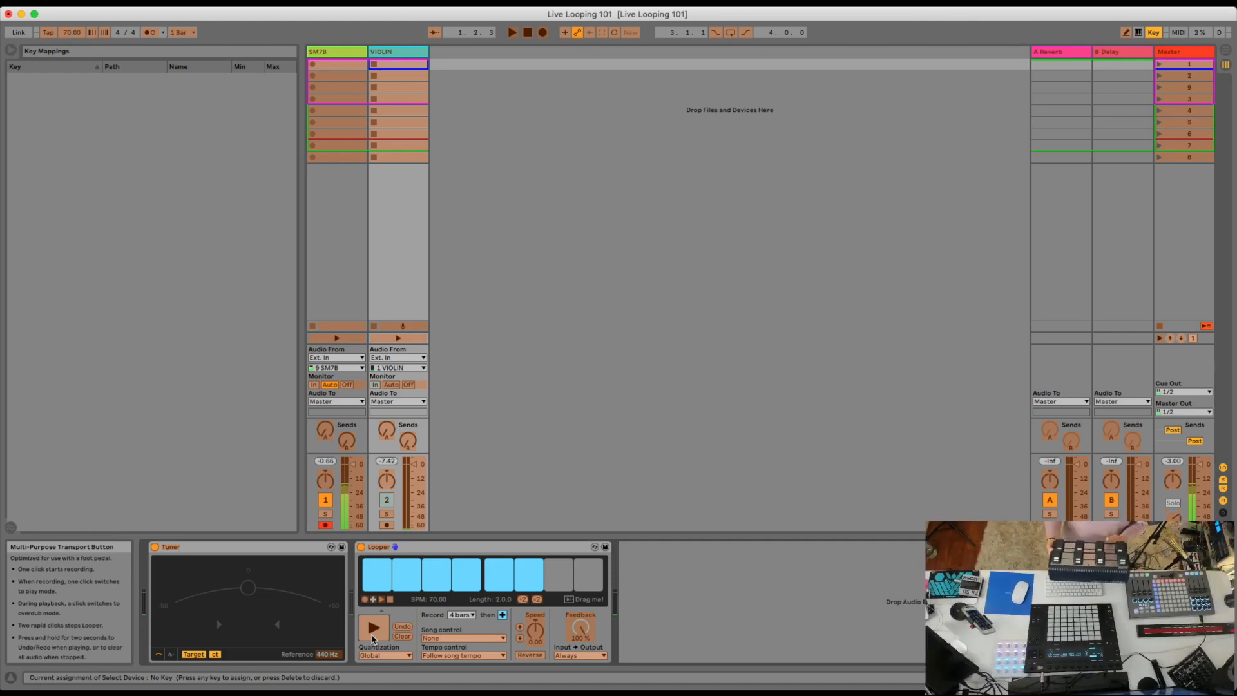
key("e")
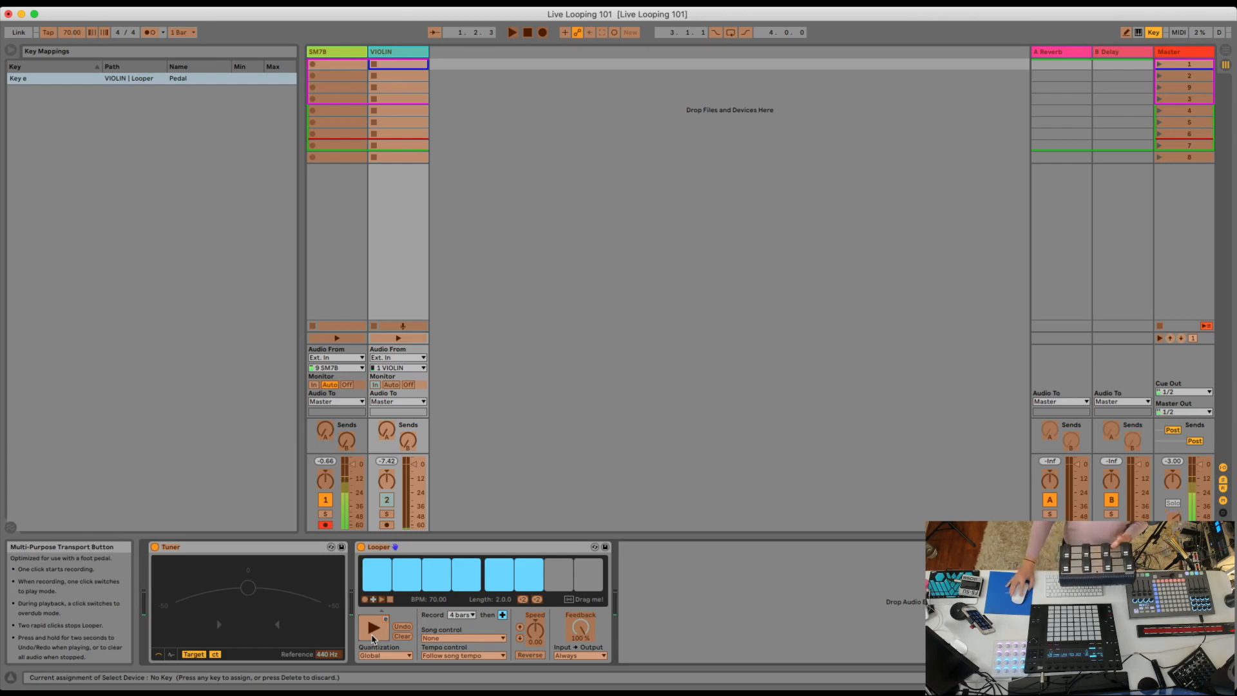
left_click(401, 627)
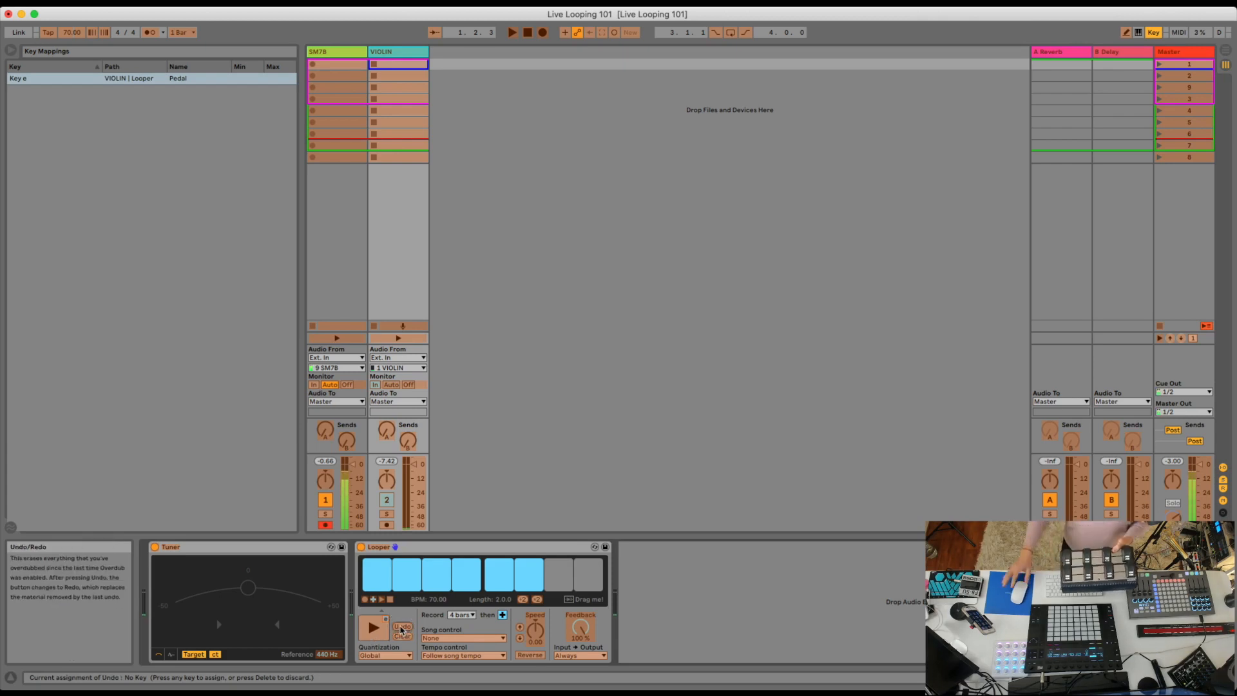
key("f")
left_click(403, 636)
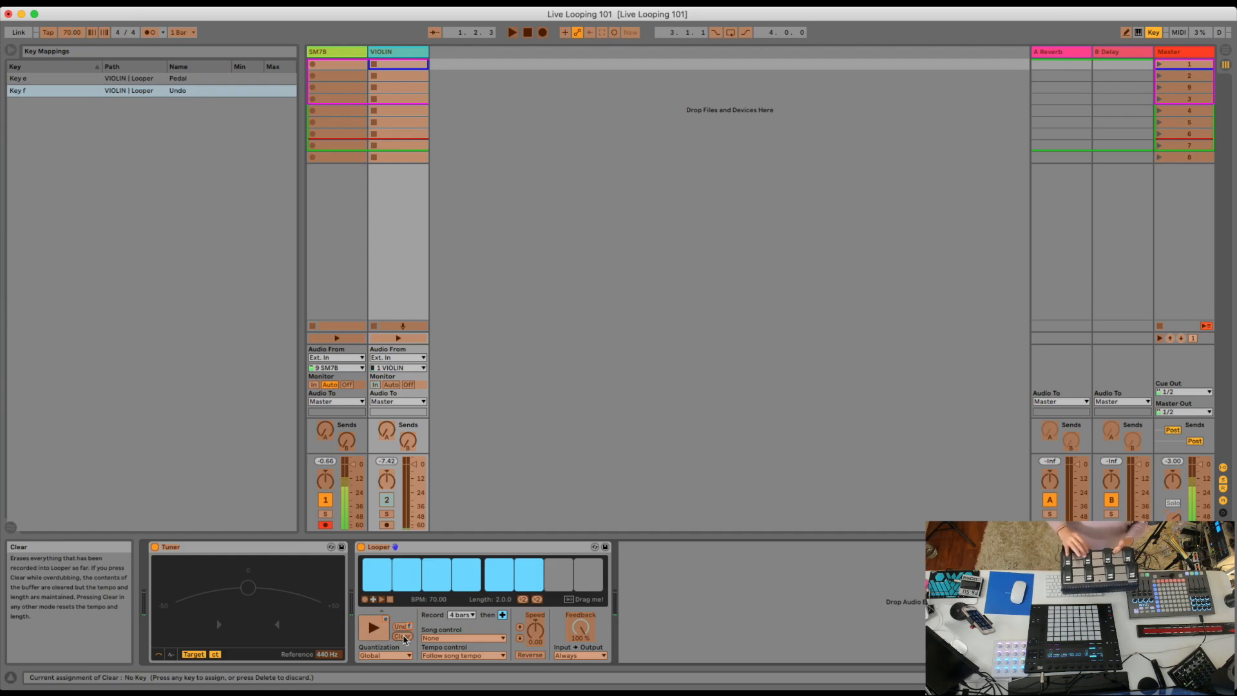
key("g")
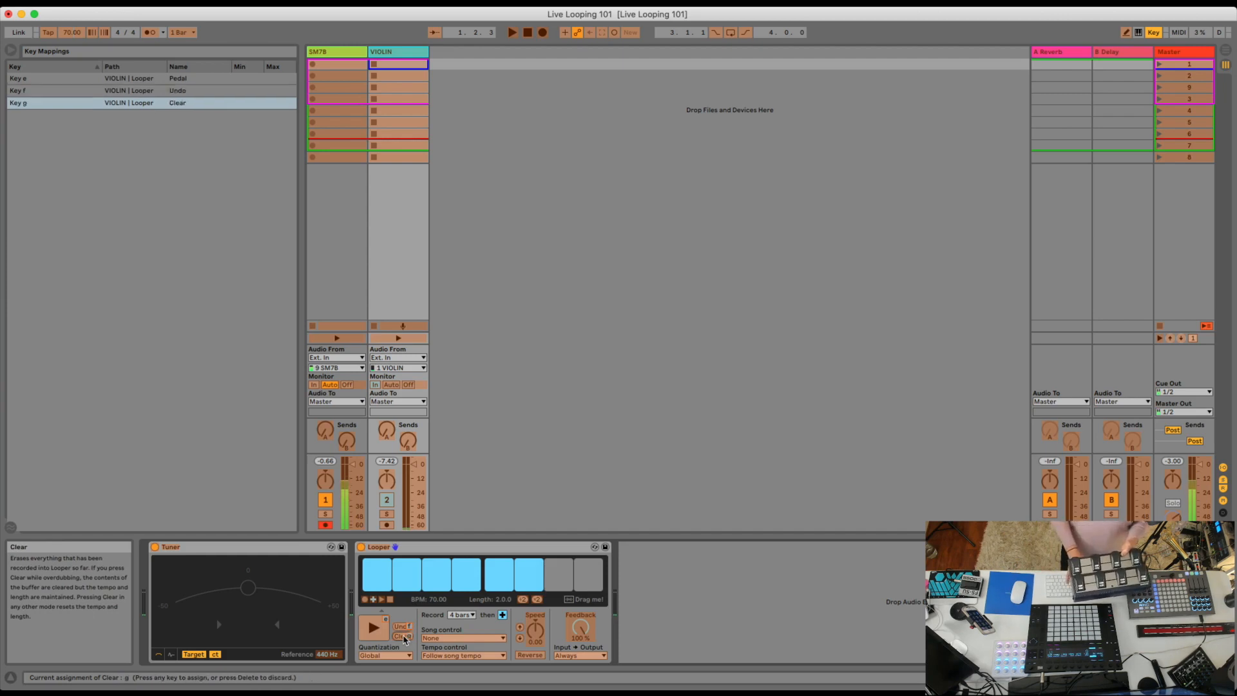
key("super+k")
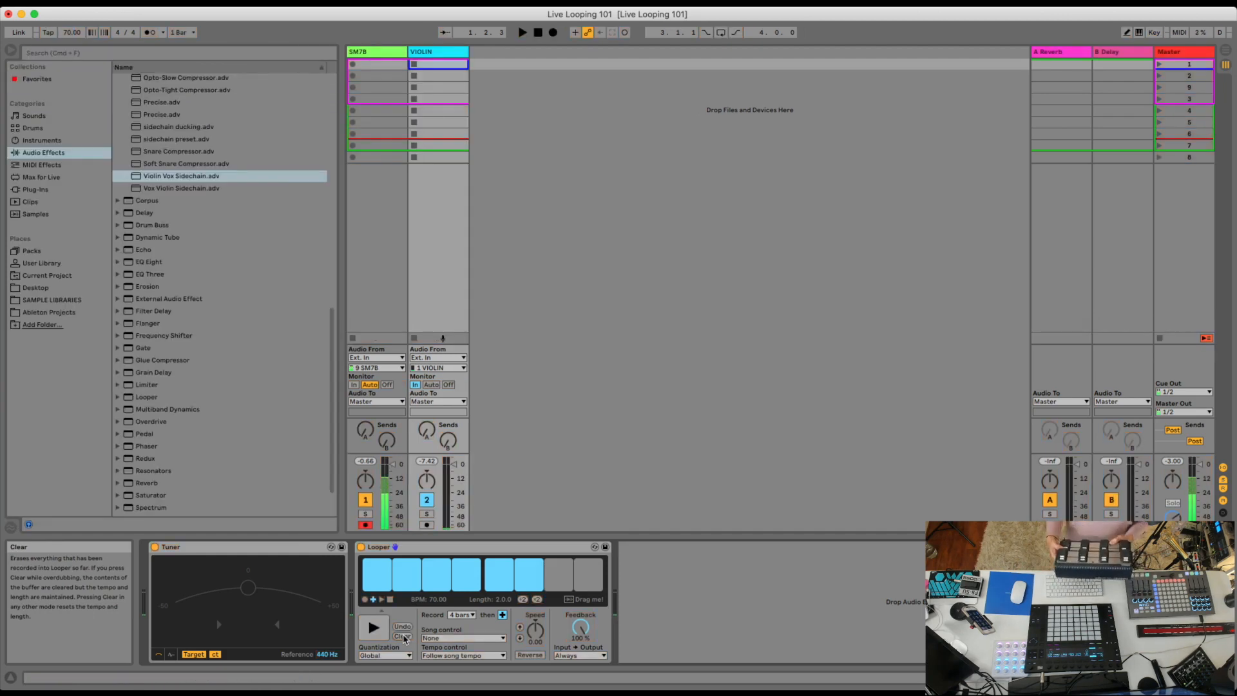
left_click(404, 636)
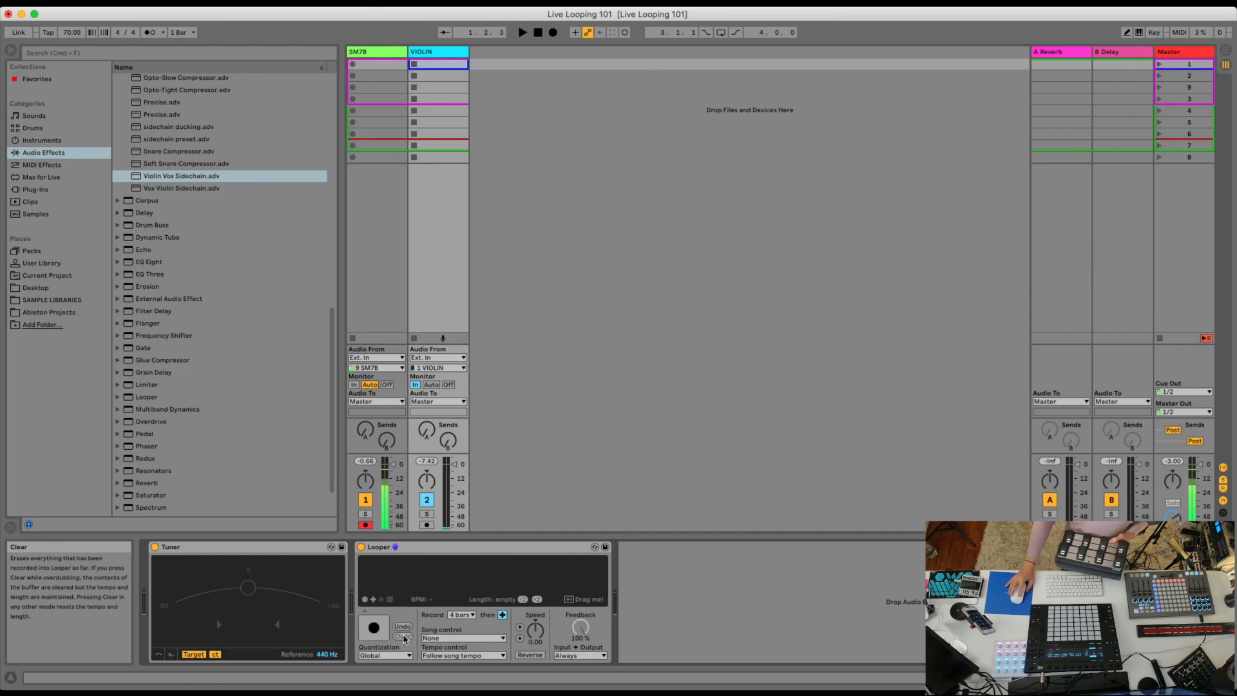
Turn on the metronome and run the transport to record a 4-bar violin loop in Looper.
left_click(151, 34)
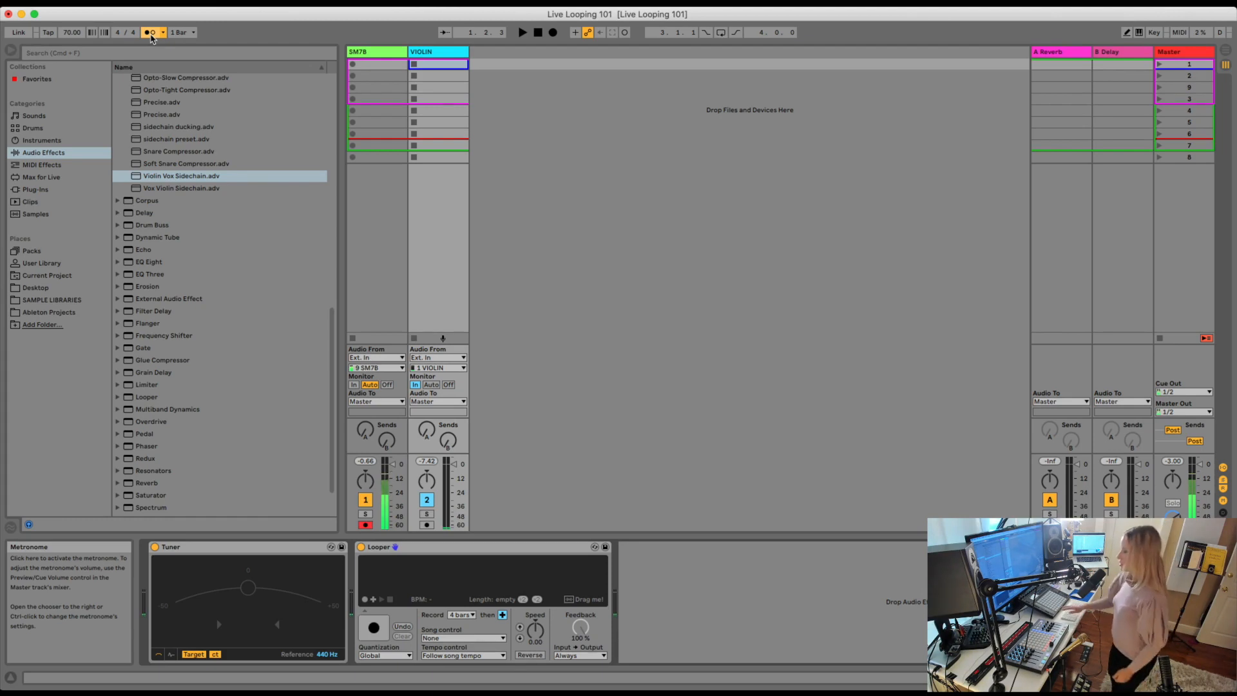
key("space")
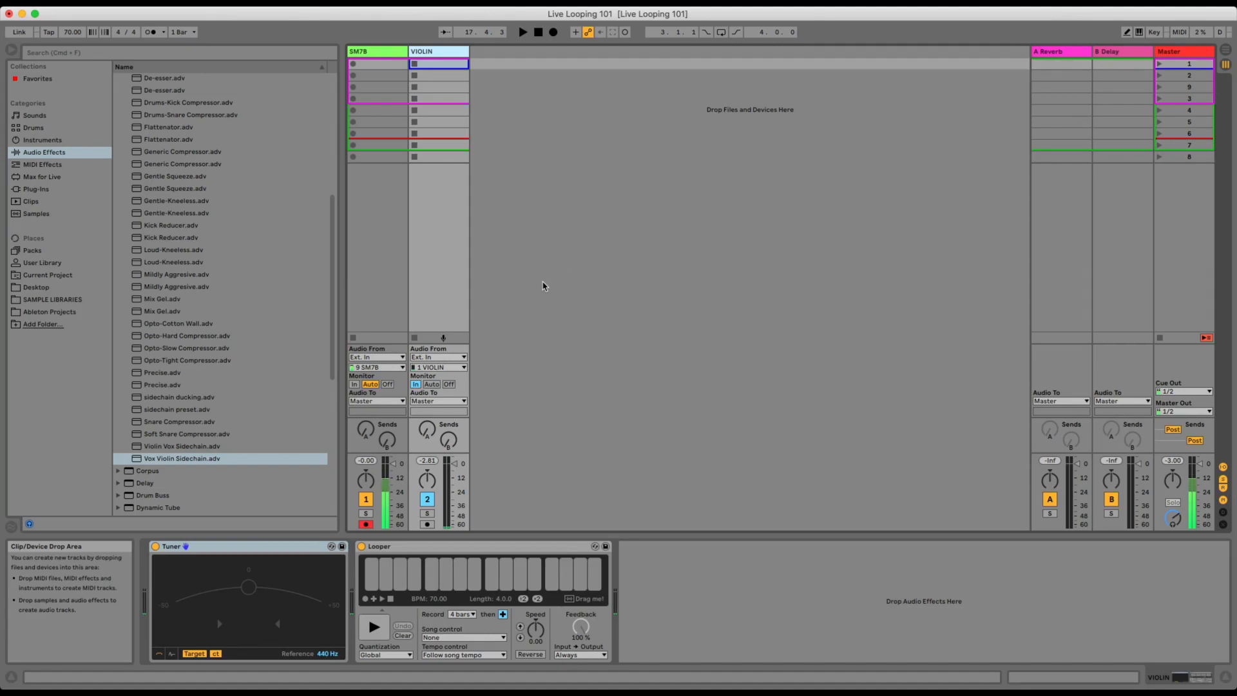
Load the Vox Violin Sidechain compressor preset on the SM7B track and set its sidechain source to VIOLIN.
left_click(378, 57)
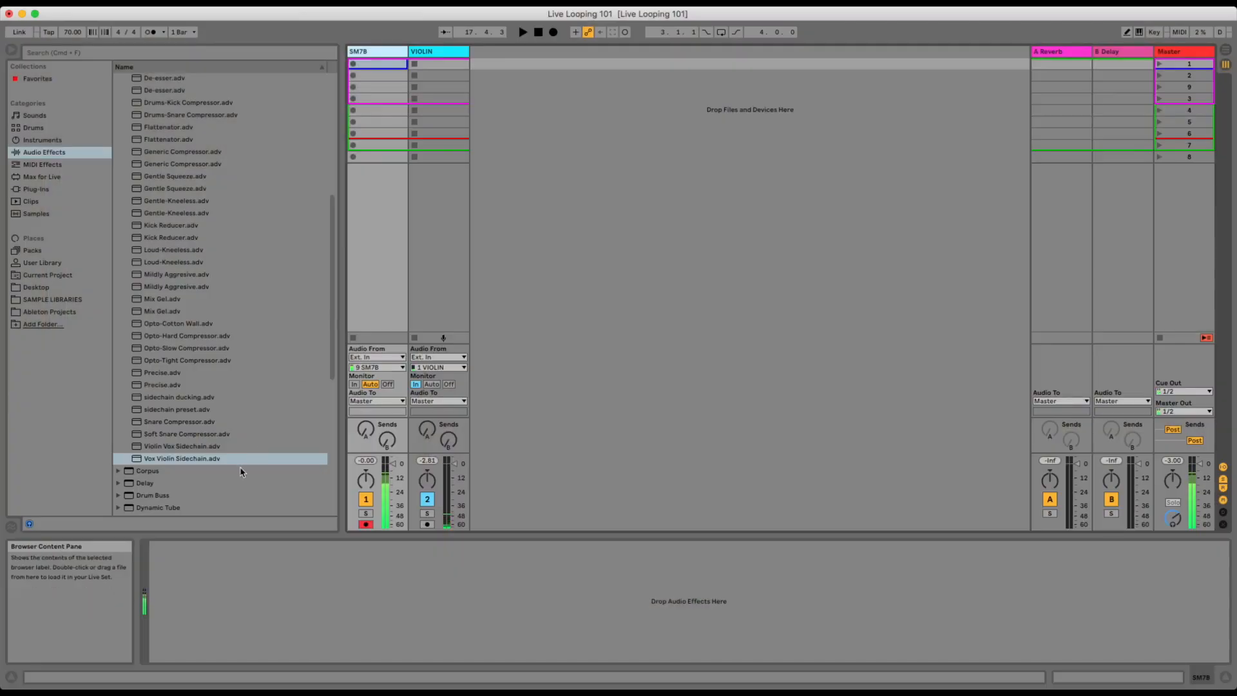
double_click(184, 460)
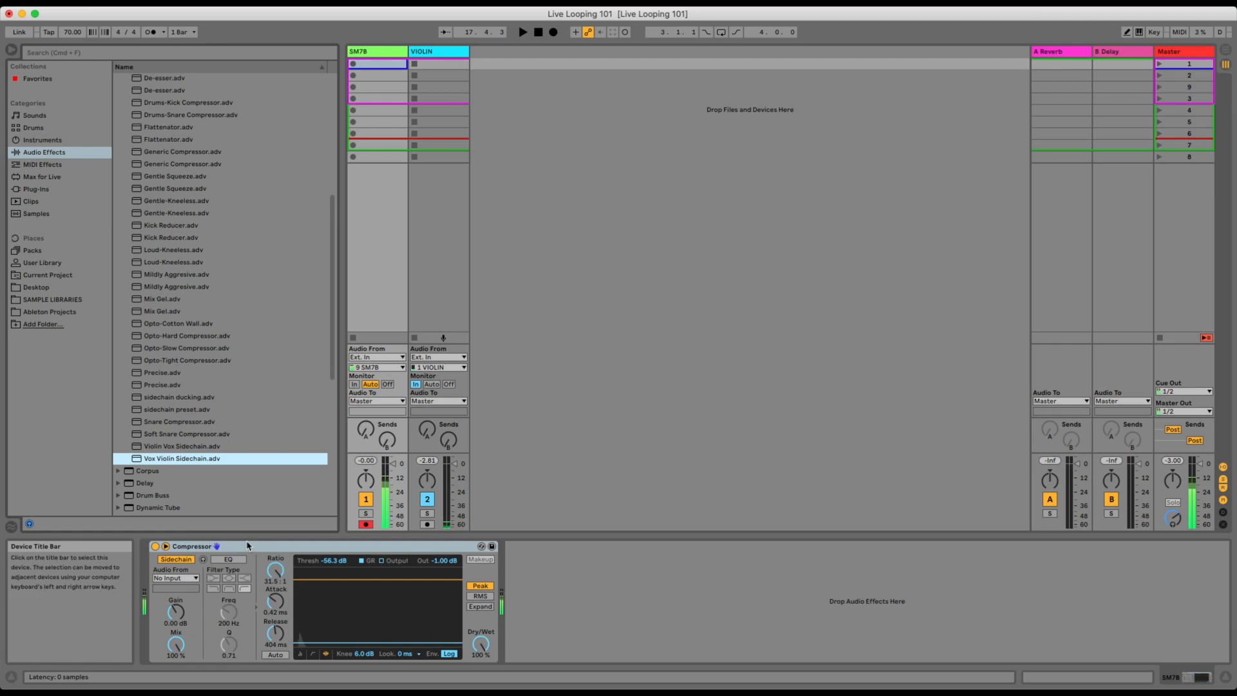
left_click(187, 578)
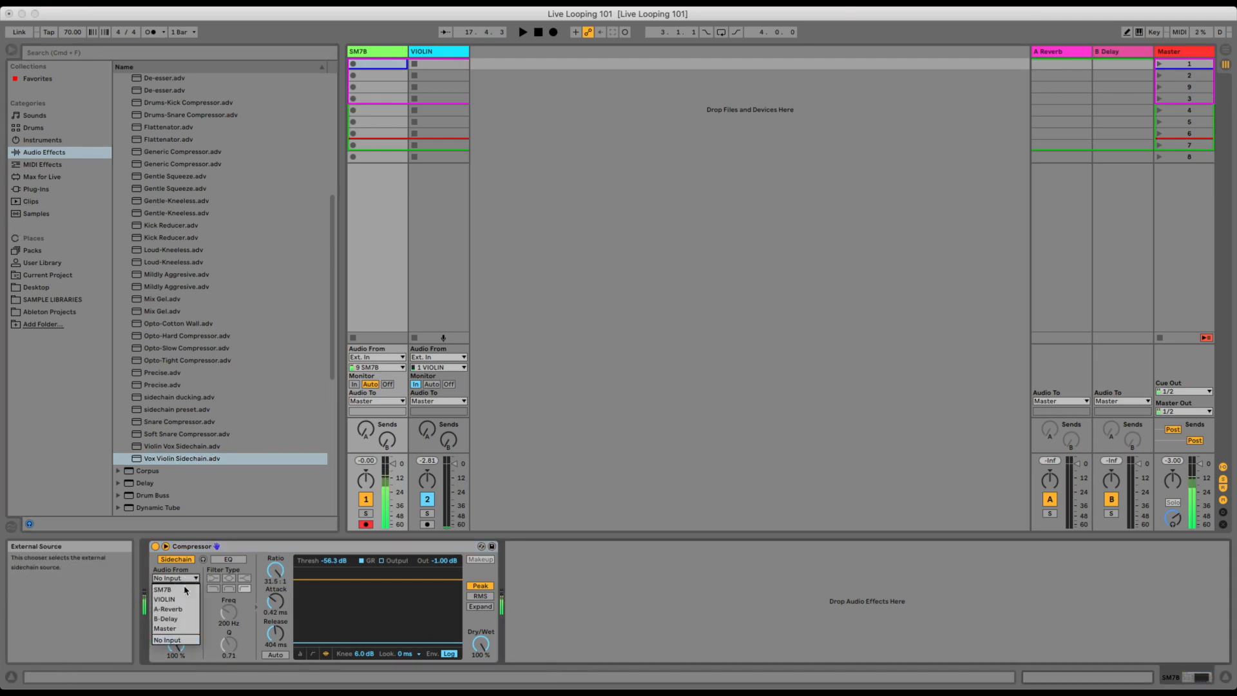
left_click(164, 600)
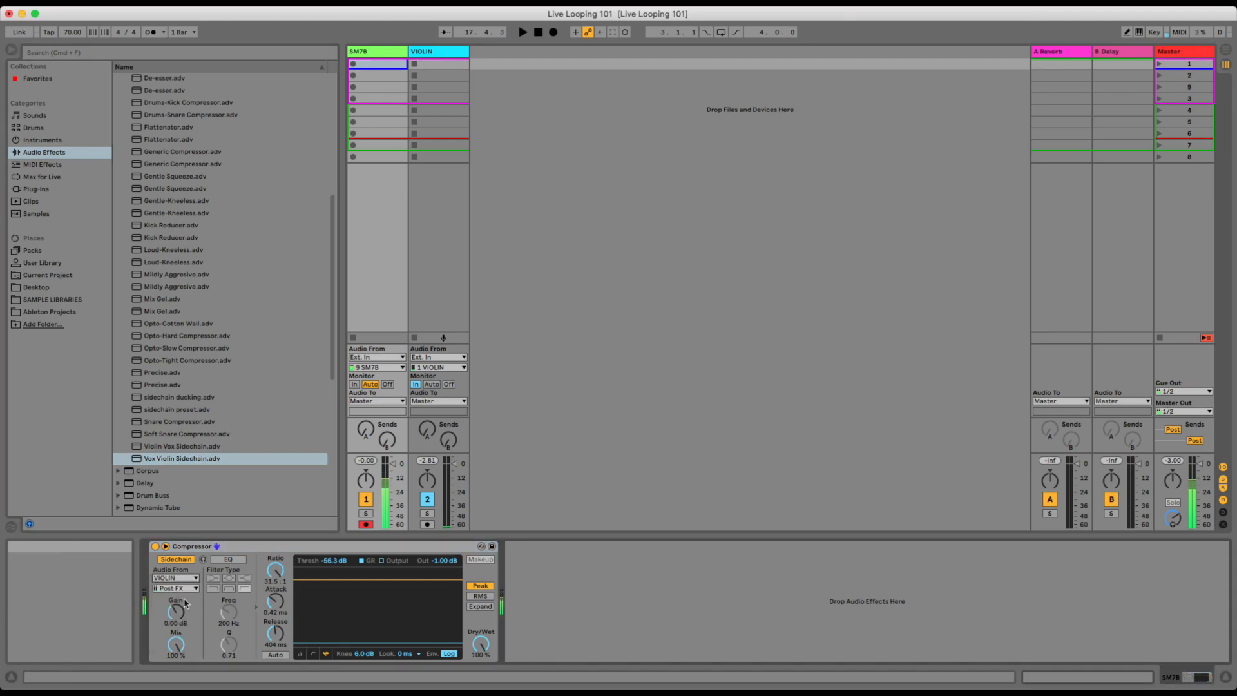
Set the SM7B track's monitoring to In and disarm it, with the compressor's sidechain tapped Pre FX.
left_click(354, 384)
left_click(366, 525)
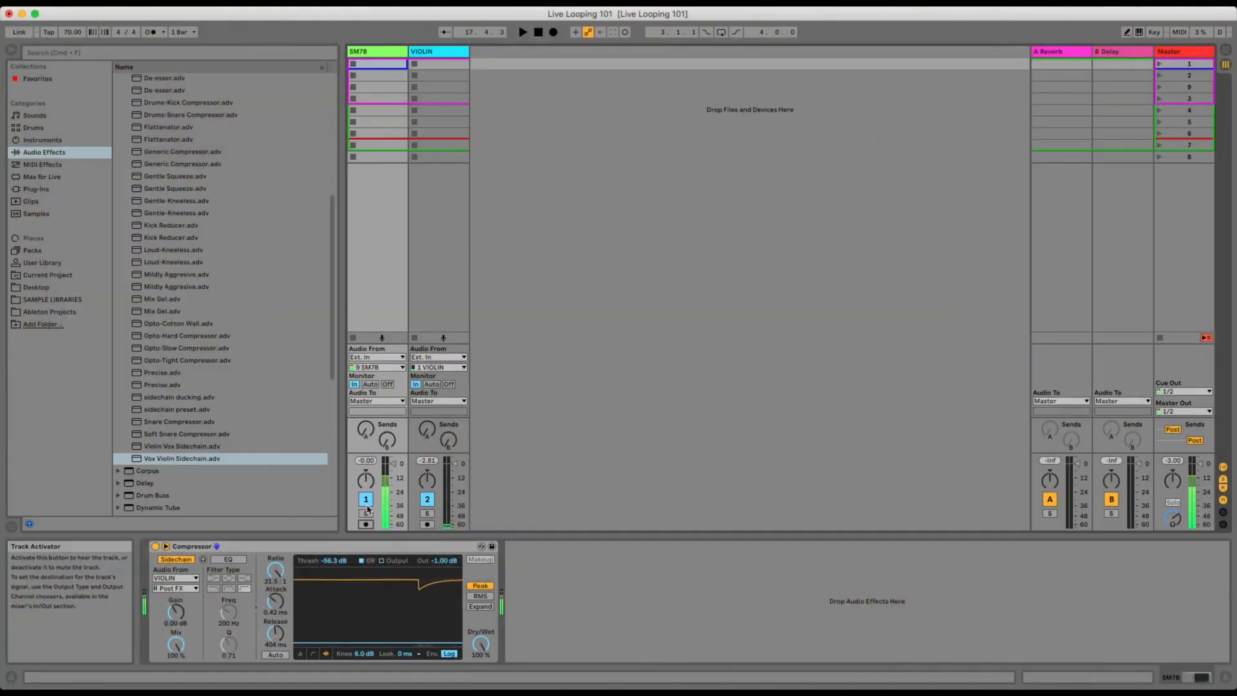
left_click(173, 589)
left_click(172, 597)
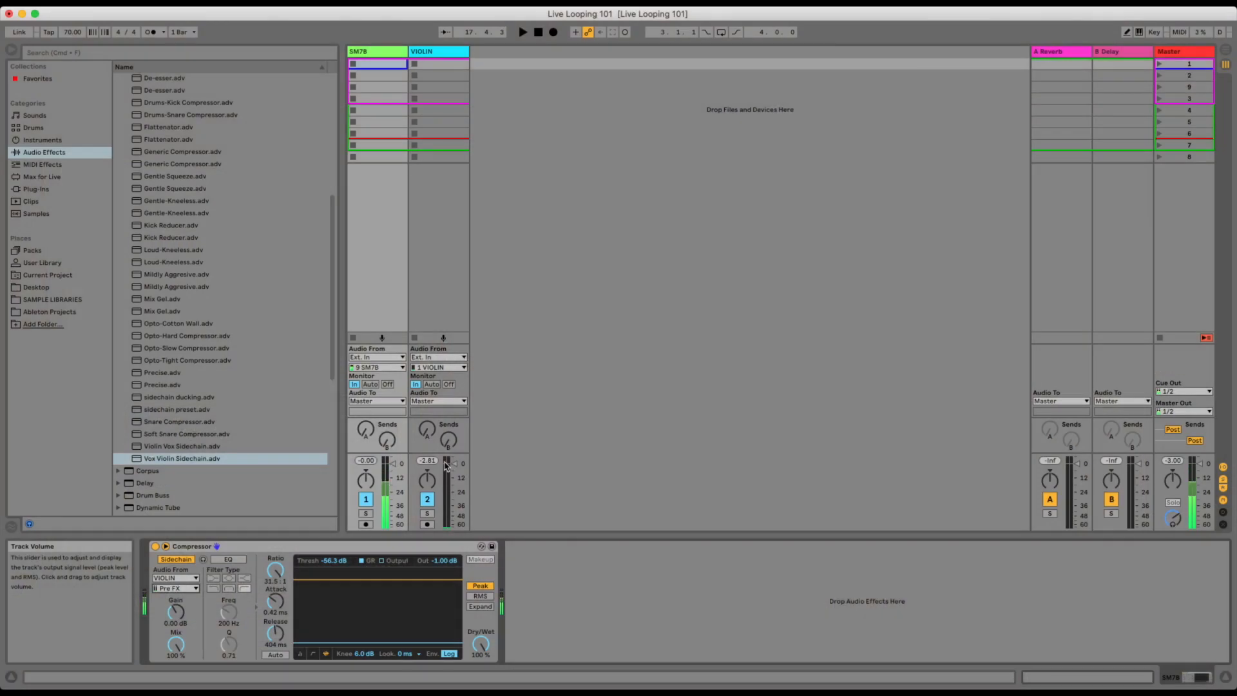
Clear the VIOLIN track's recorded loop in Arrangement View and return playback to the arrangement.
key("Tab")
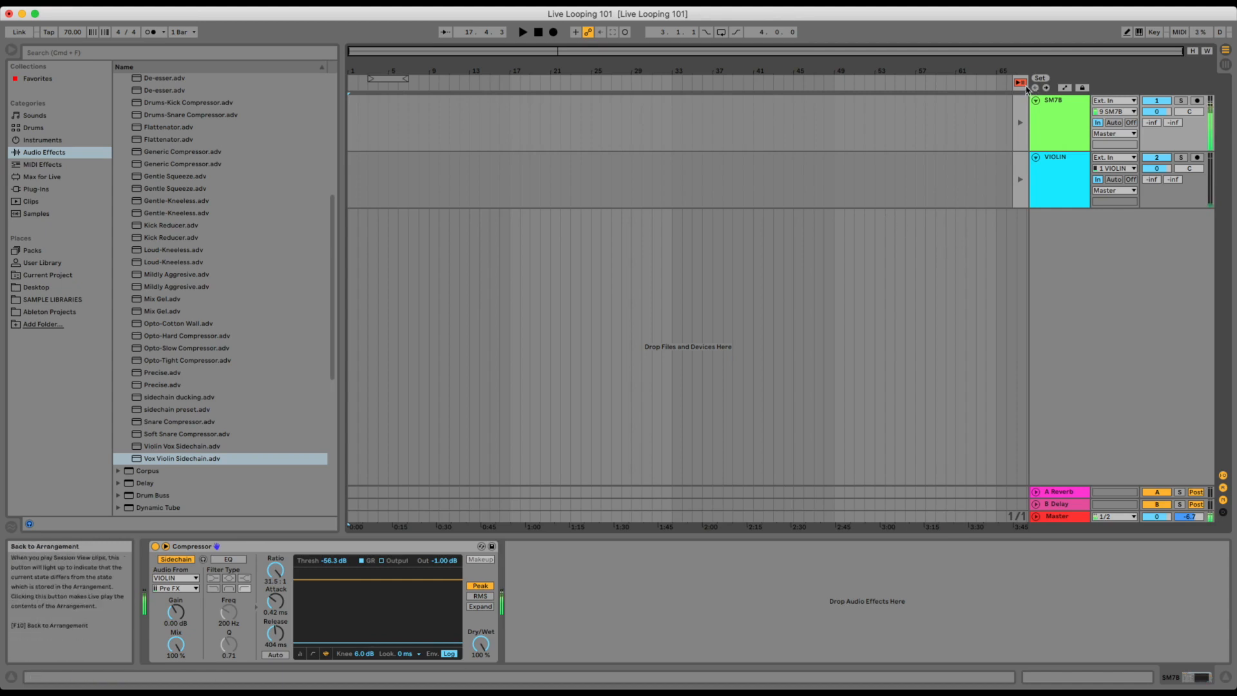
left_click(1050, 188)
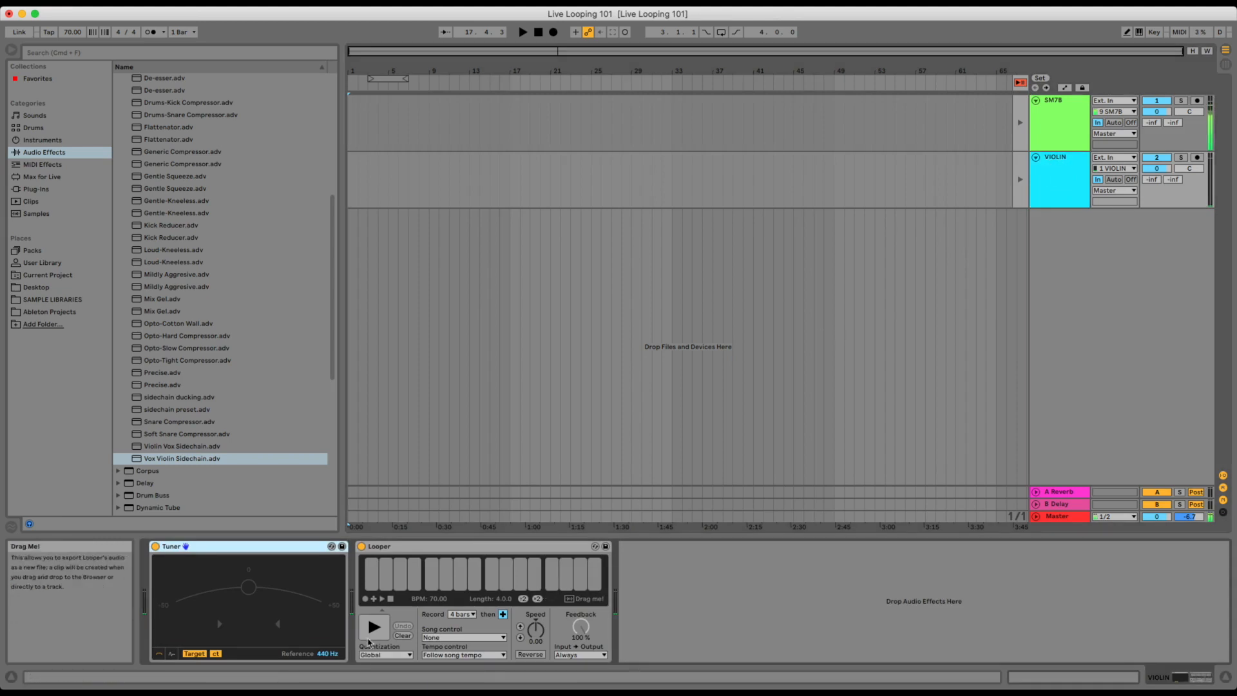
left_click(402, 635)
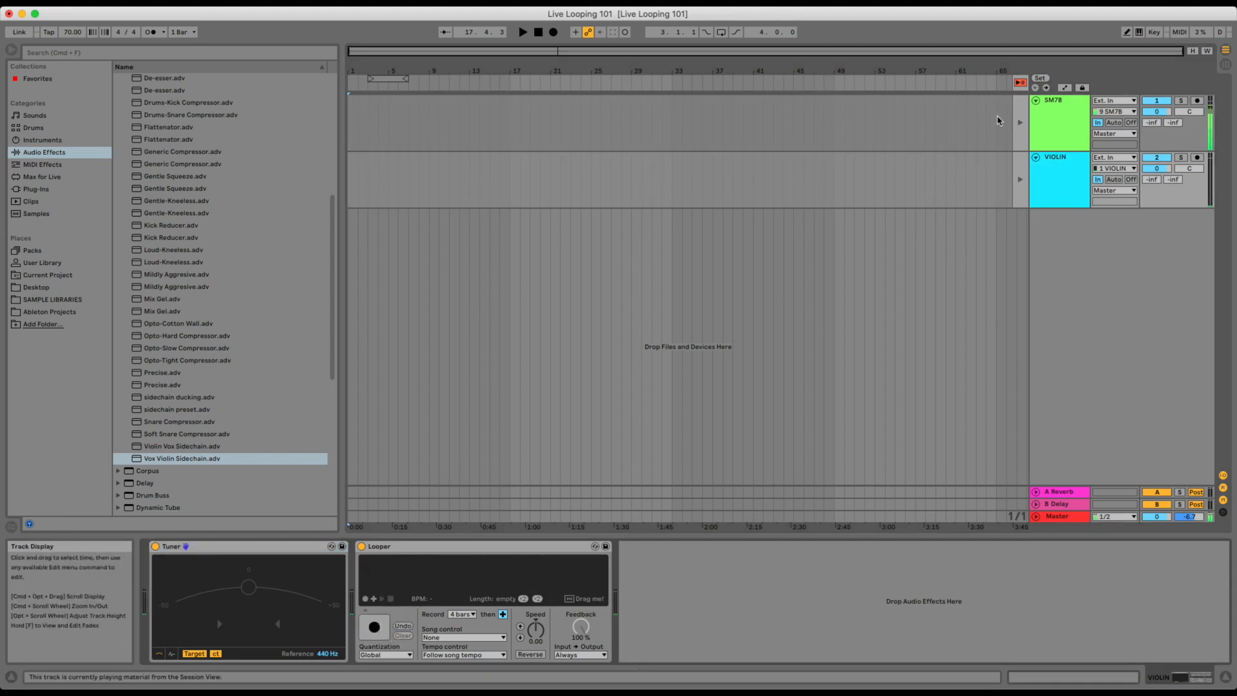
left_click(1020, 82)
Add a locator named SONG at 1.1.1 in the arrangement and briefly test playback from the start.
left_click(353, 169)
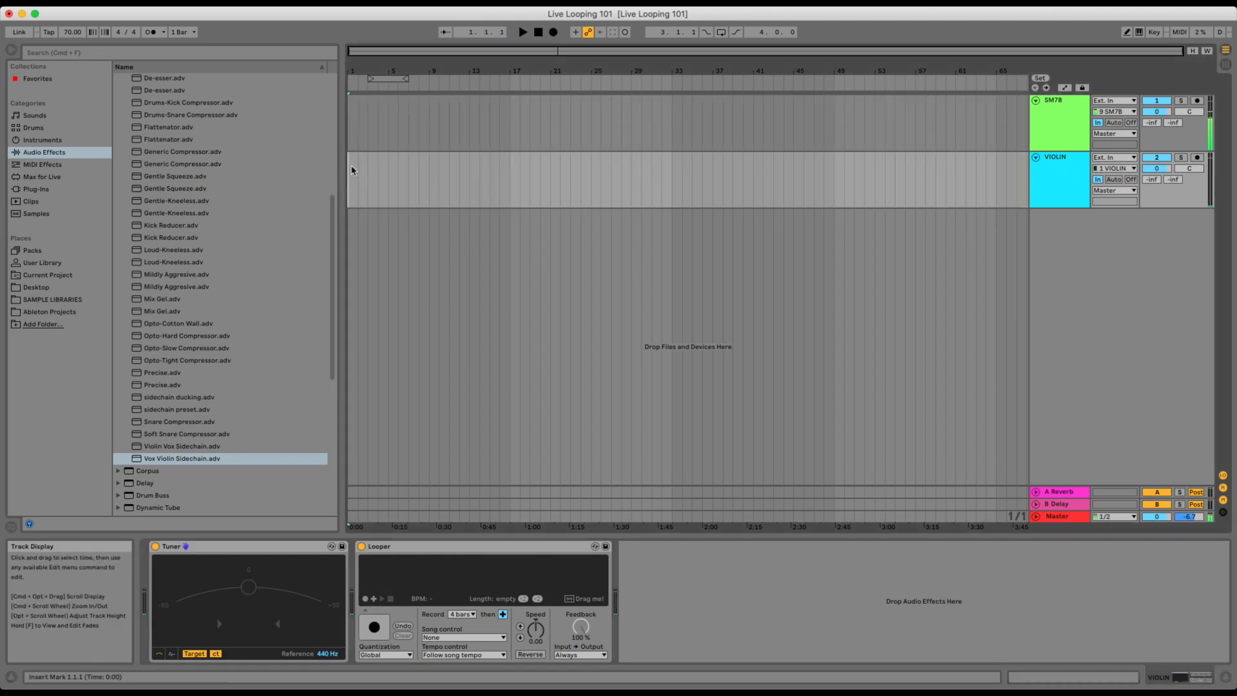
left_click(1040, 80)
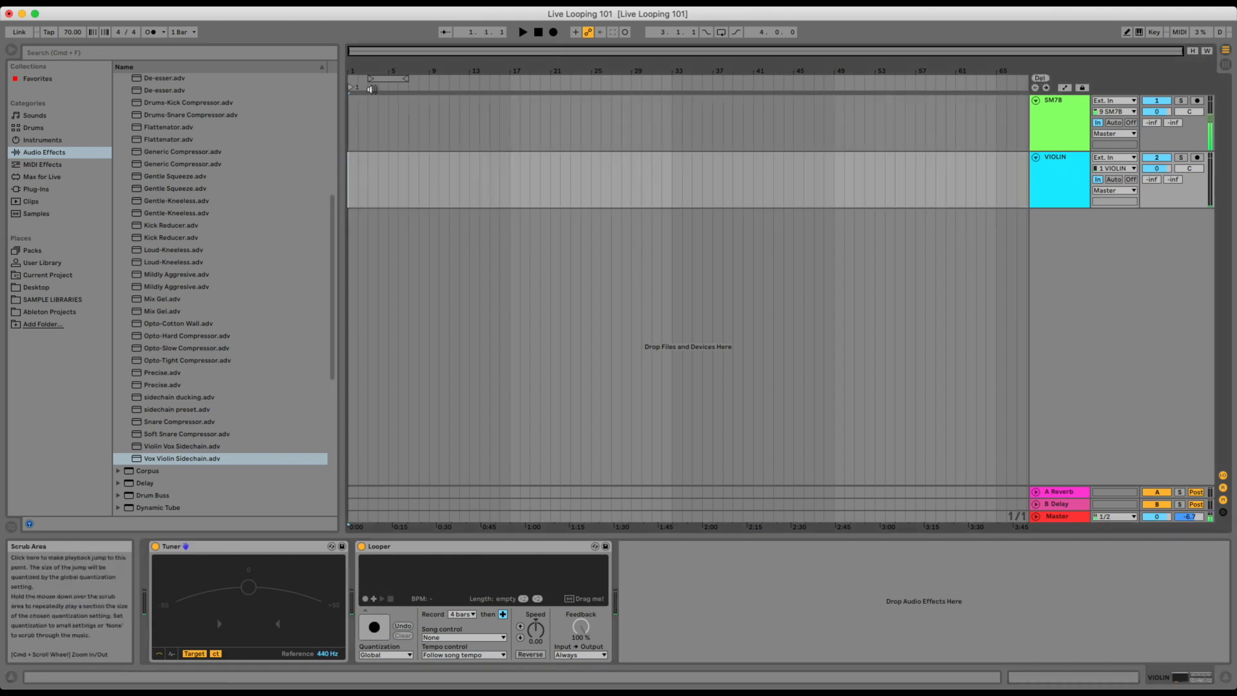
left_click(352, 90)
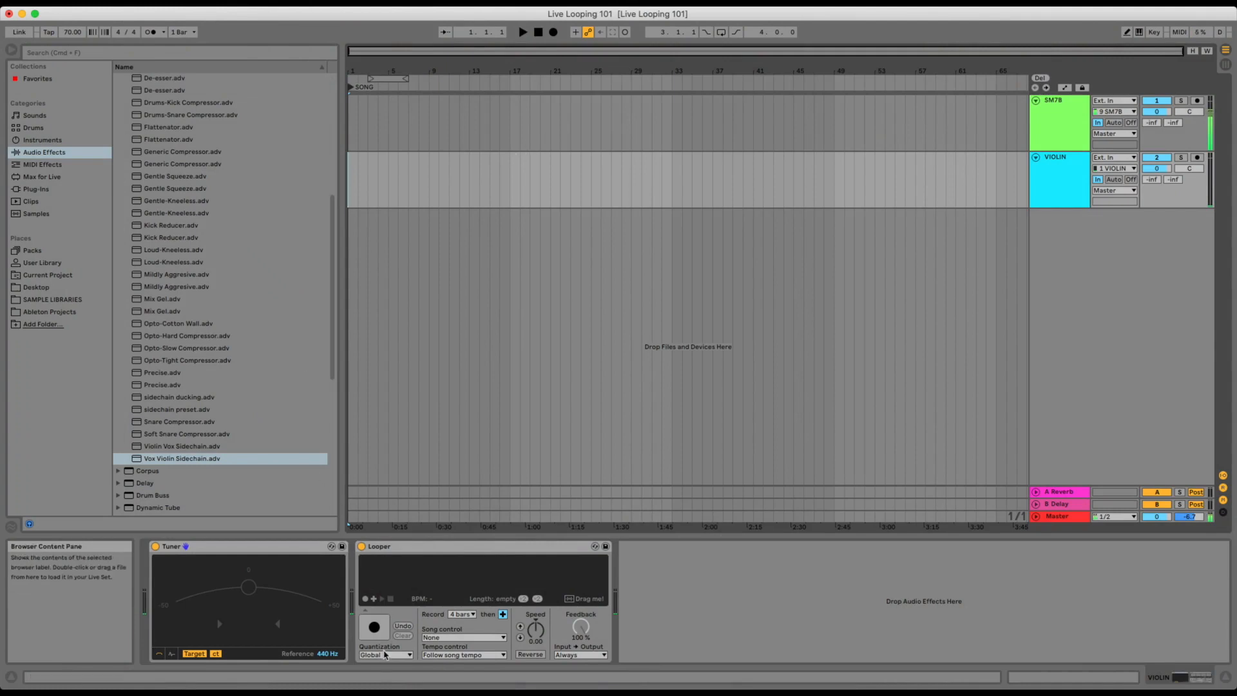
key("space")
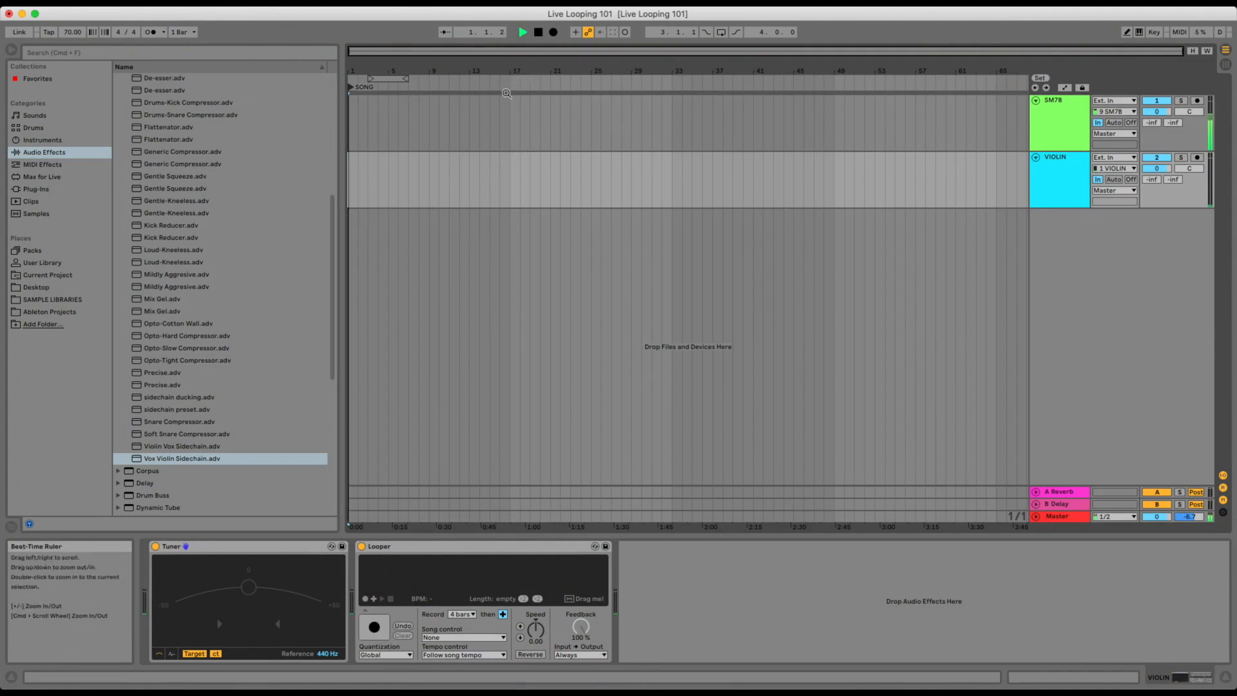
key("space")
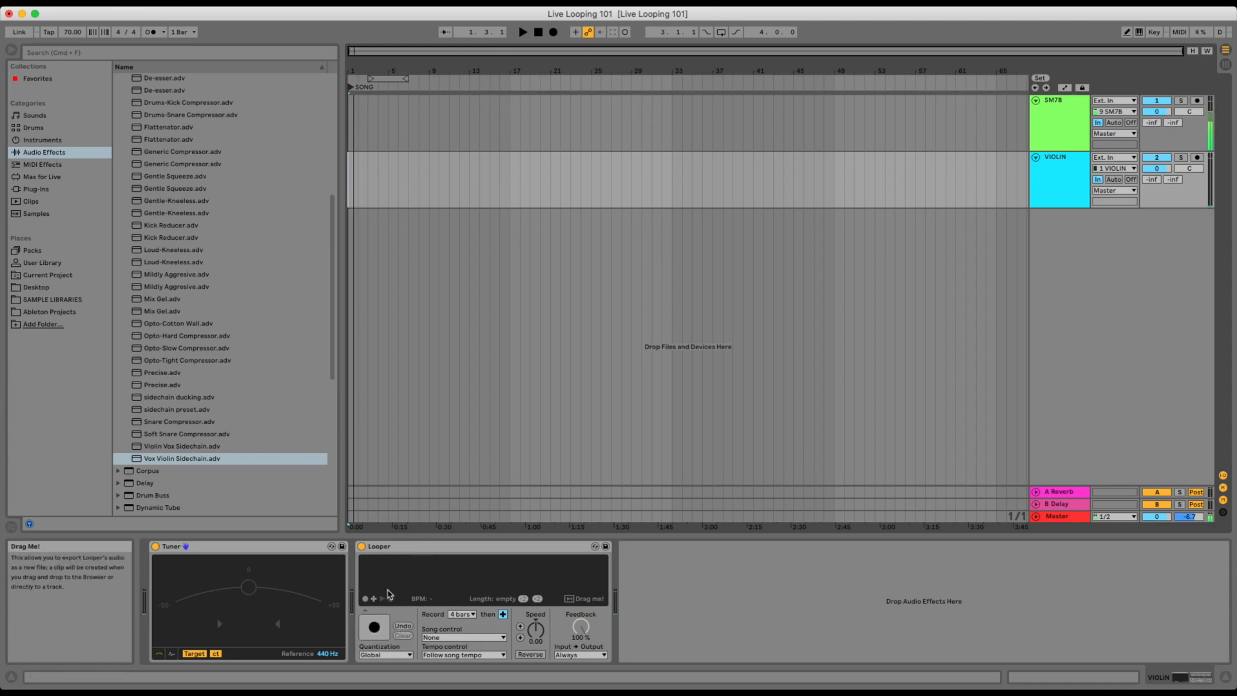
Show the automation lane for Looper's State parameter on the VIOLIN track and make the track taller.
left_click(1057, 176)
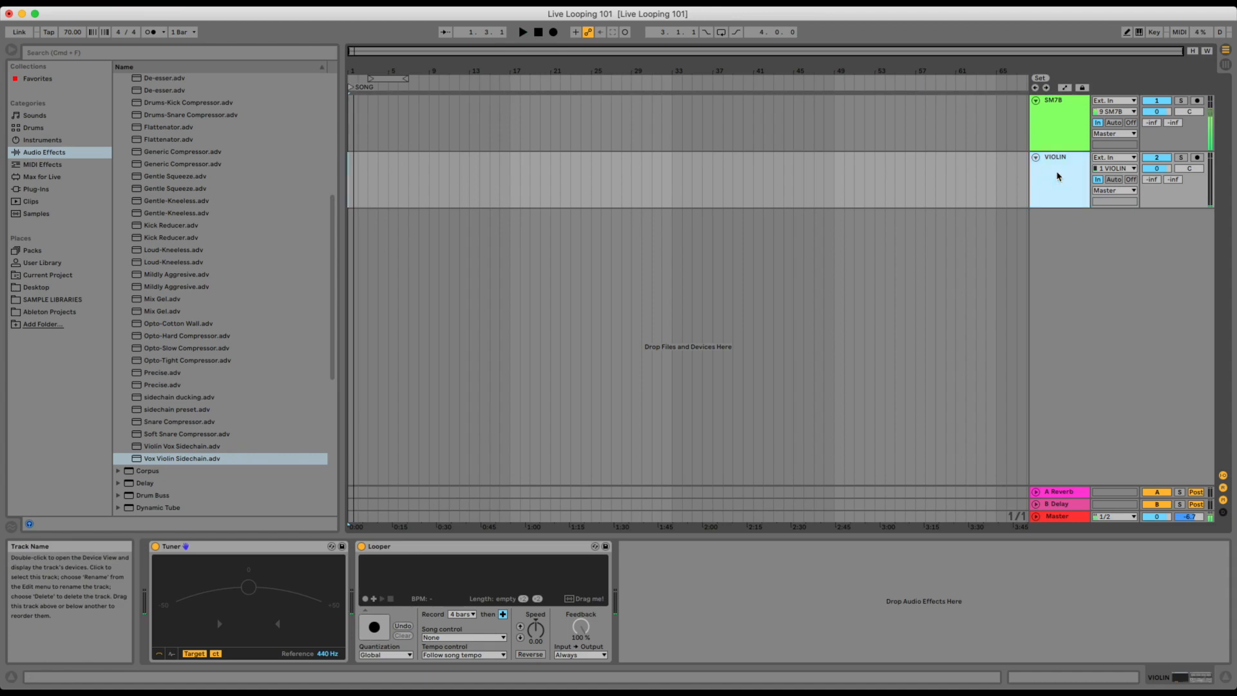
left_click(1065, 88)
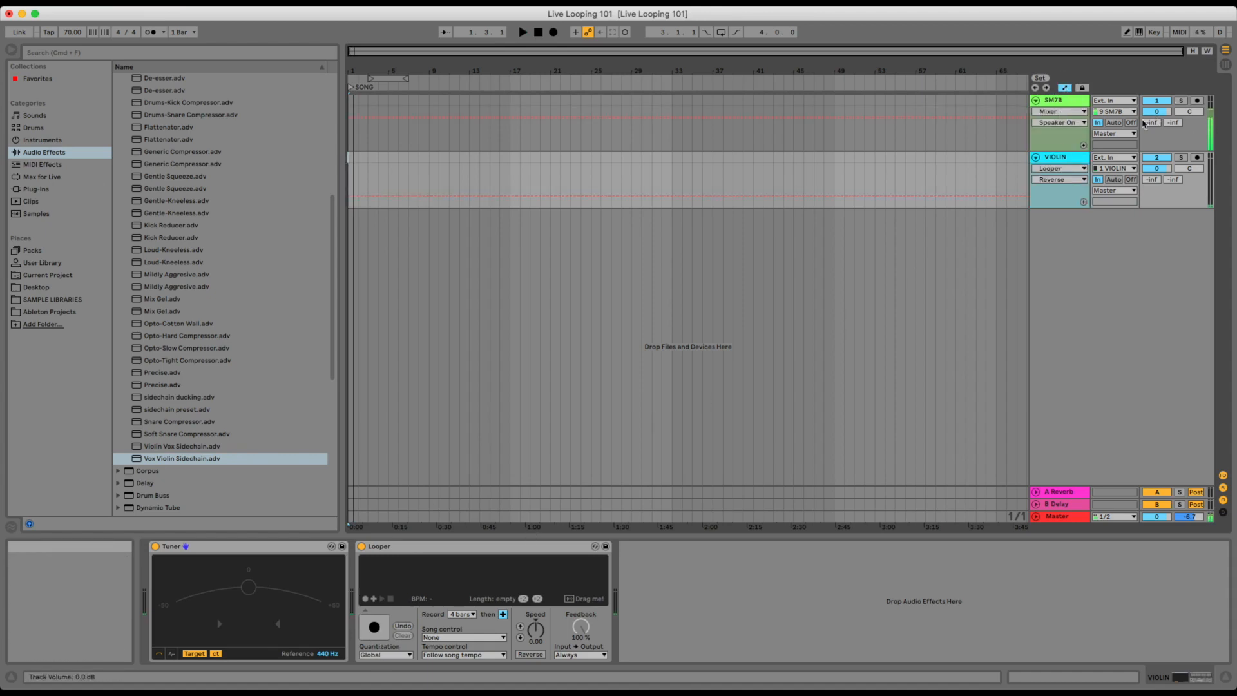
left_click(1056, 179)
left_click(1049, 198)
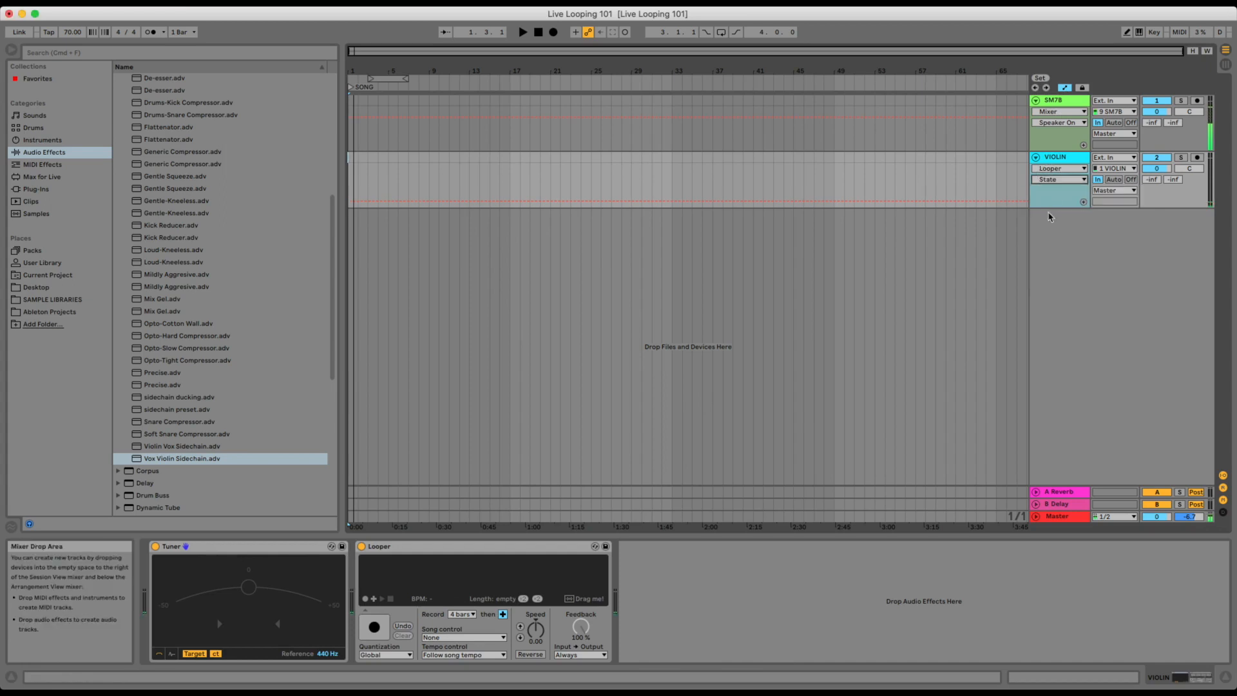
left_click_drag(1049, 208, 1050, 295)
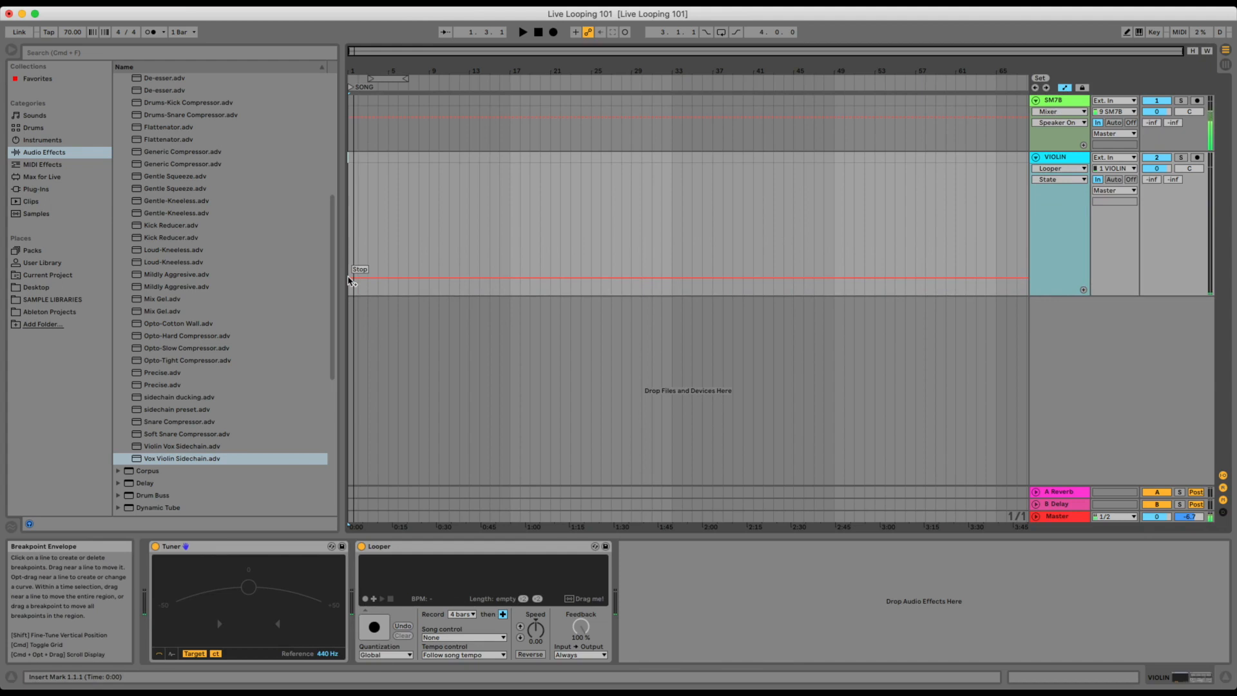
Draw Looper State automation with Record in bars 5–8, Overdub in bars 9–12 and Play in bars 13–16.
left_click(1128, 33)
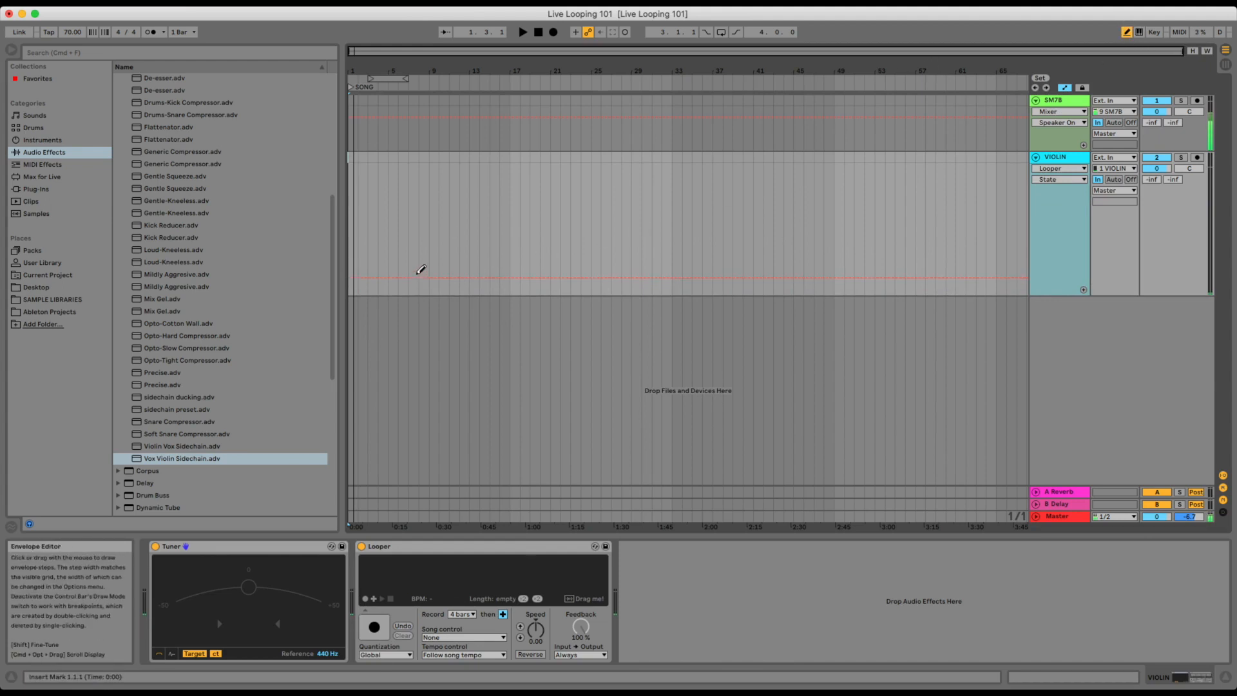
left_click(395, 257)
left_click_drag(396, 238, 432, 227)
mouse_move(439, 212)
left_mouse_down()
mouse_move(458, 211)
mouse_move(435, 188)
mouse_move(464, 179)
left_mouse_up()
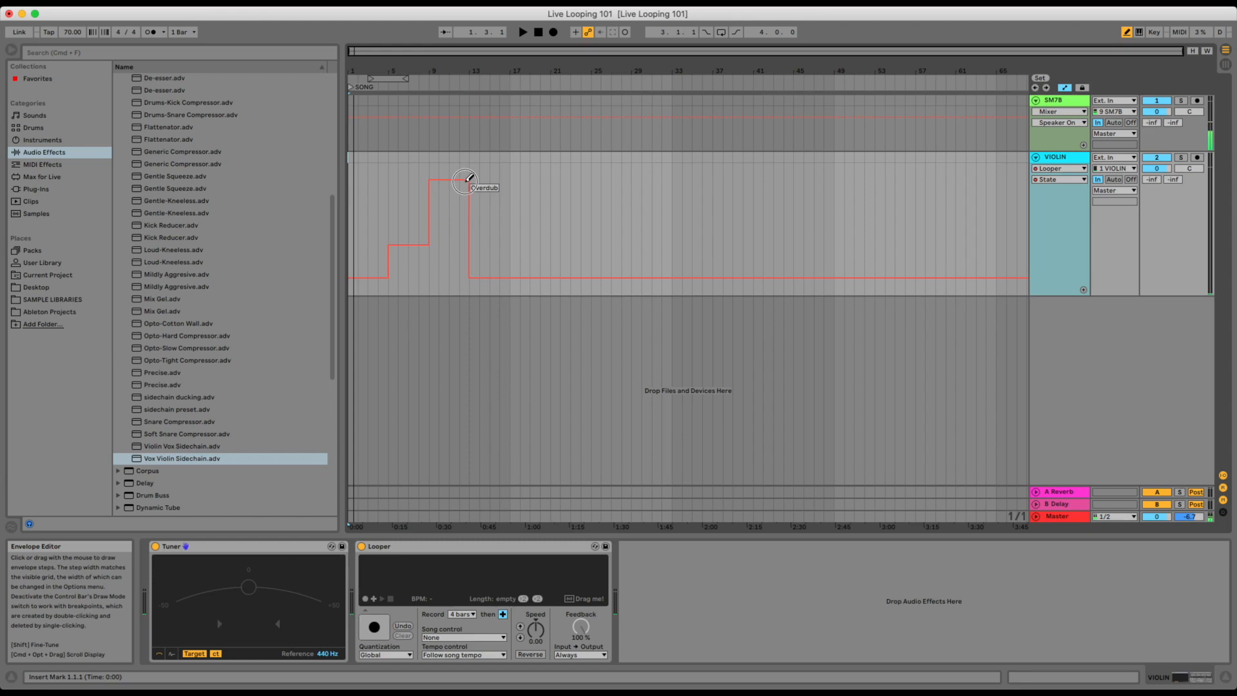
mouse_move(471, 182)
left_mouse_down()
mouse_move(475, 198)
mouse_move(506, 201)
left_mouse_up()
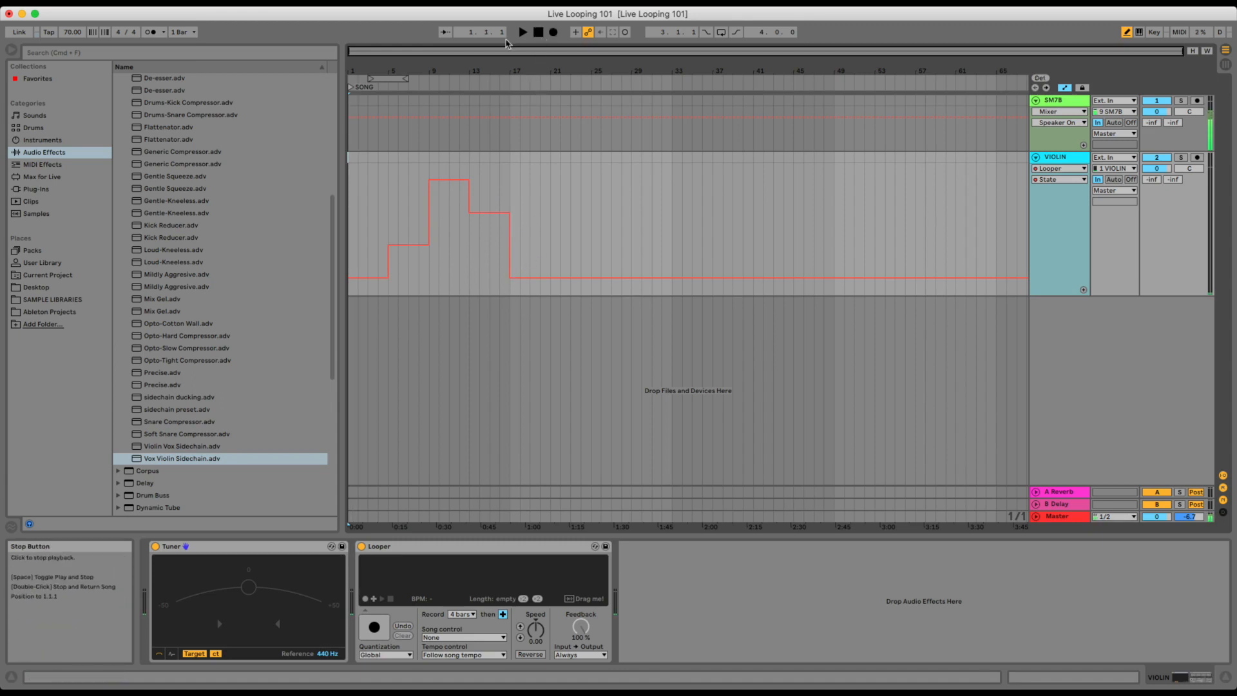
Turn on the metronome and play the arrangement to test the Looper State automation with violin, stopping after bar 17.
left_click(148, 35)
key("space")
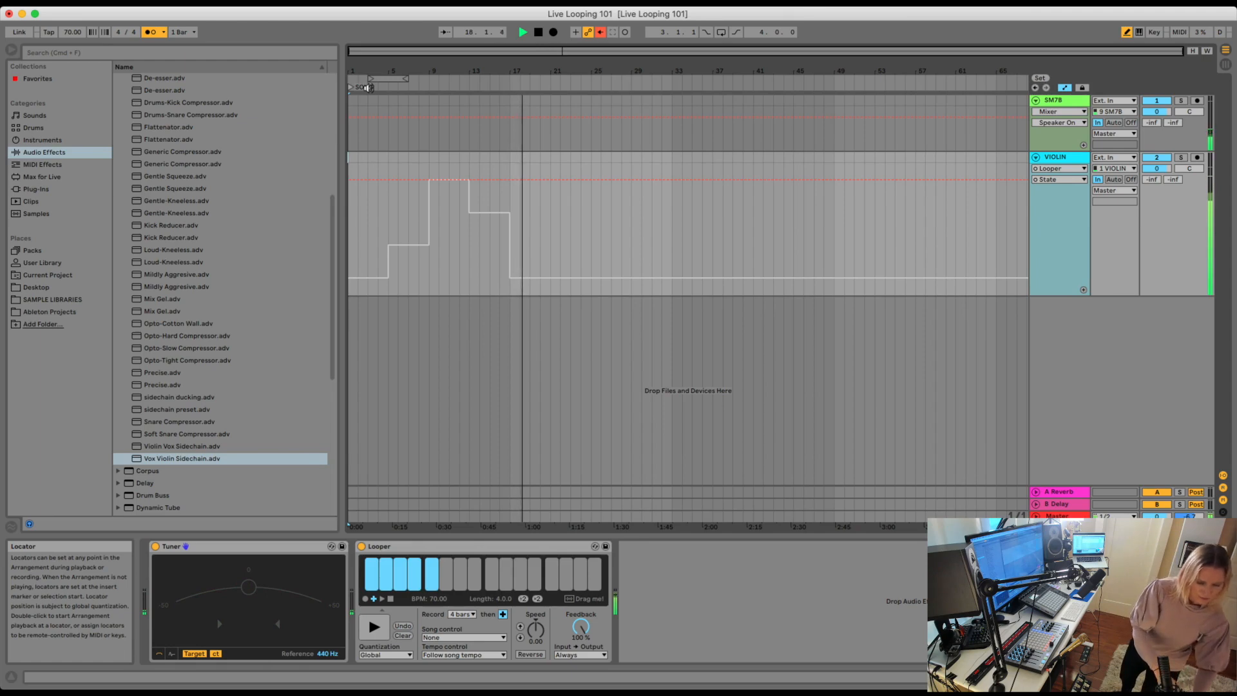
key("space")
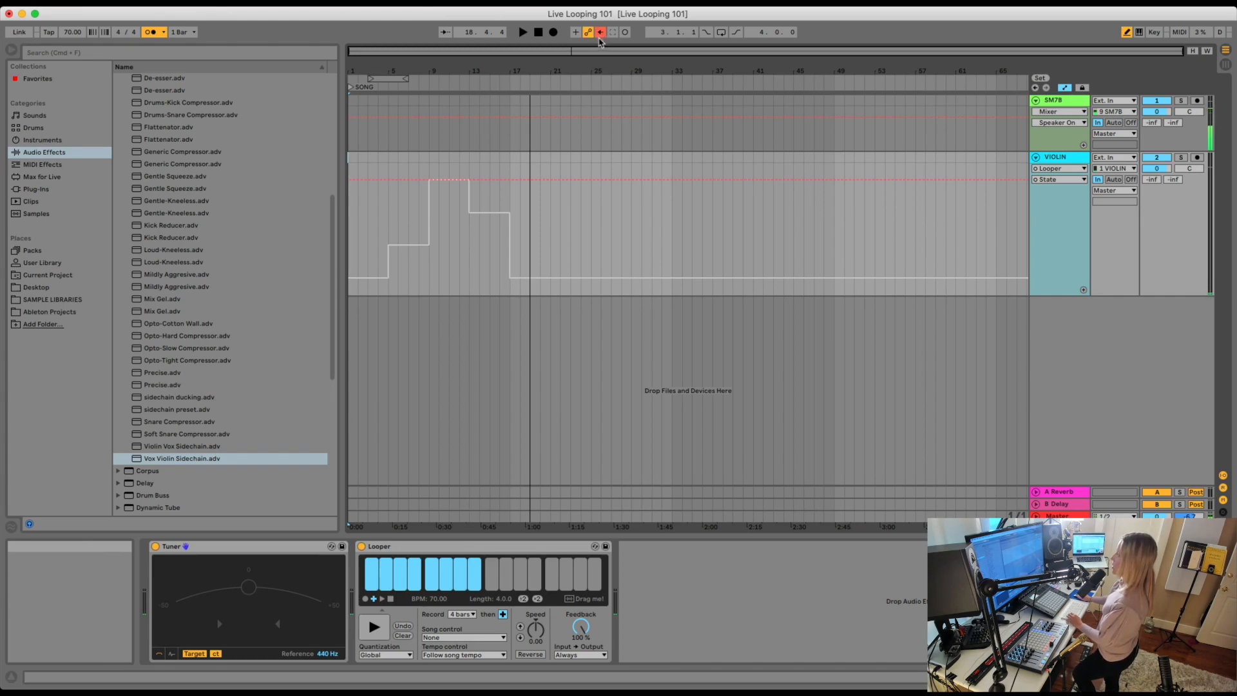
Re-enable the overridden Looper automation and set Looper's record length to x bars (variable length).
left_click(600, 33)
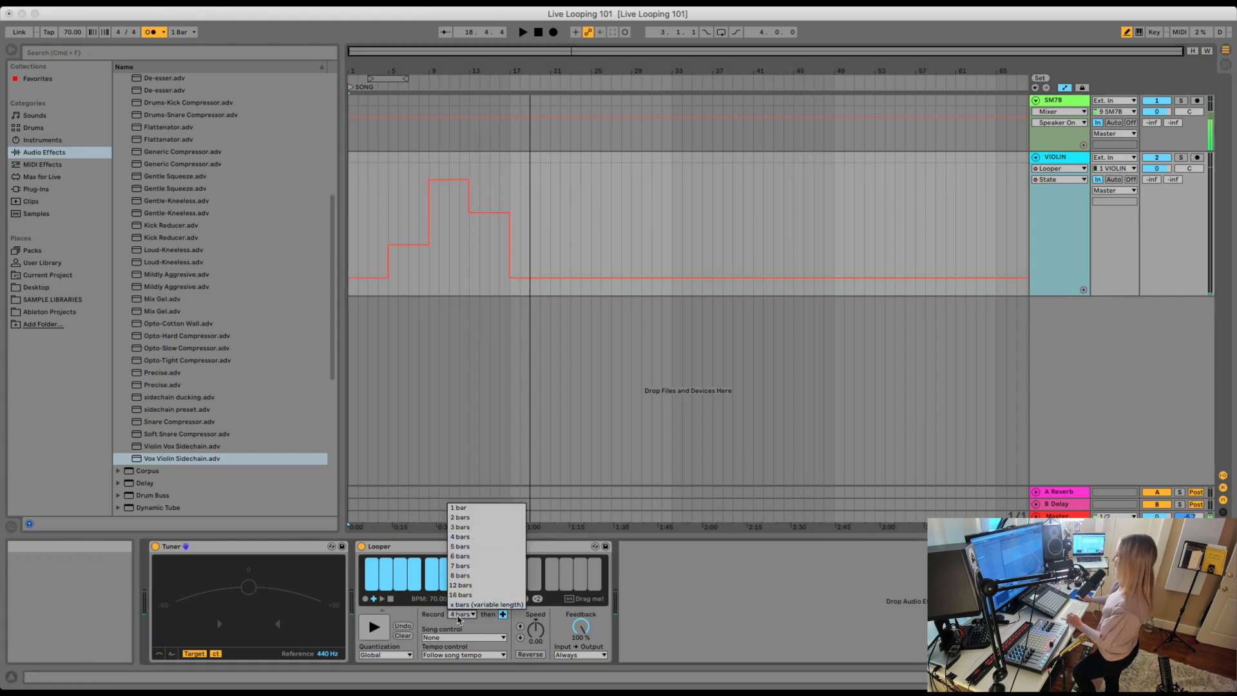
left_click(461, 605)
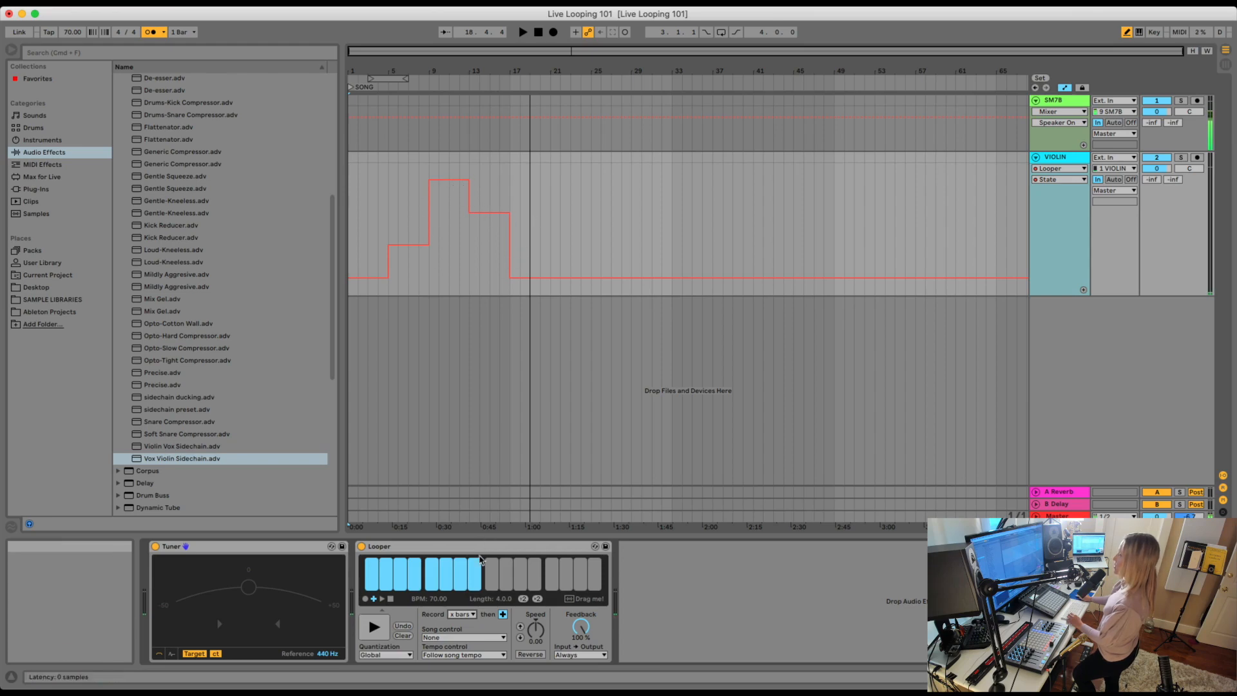
left_click(462, 614)
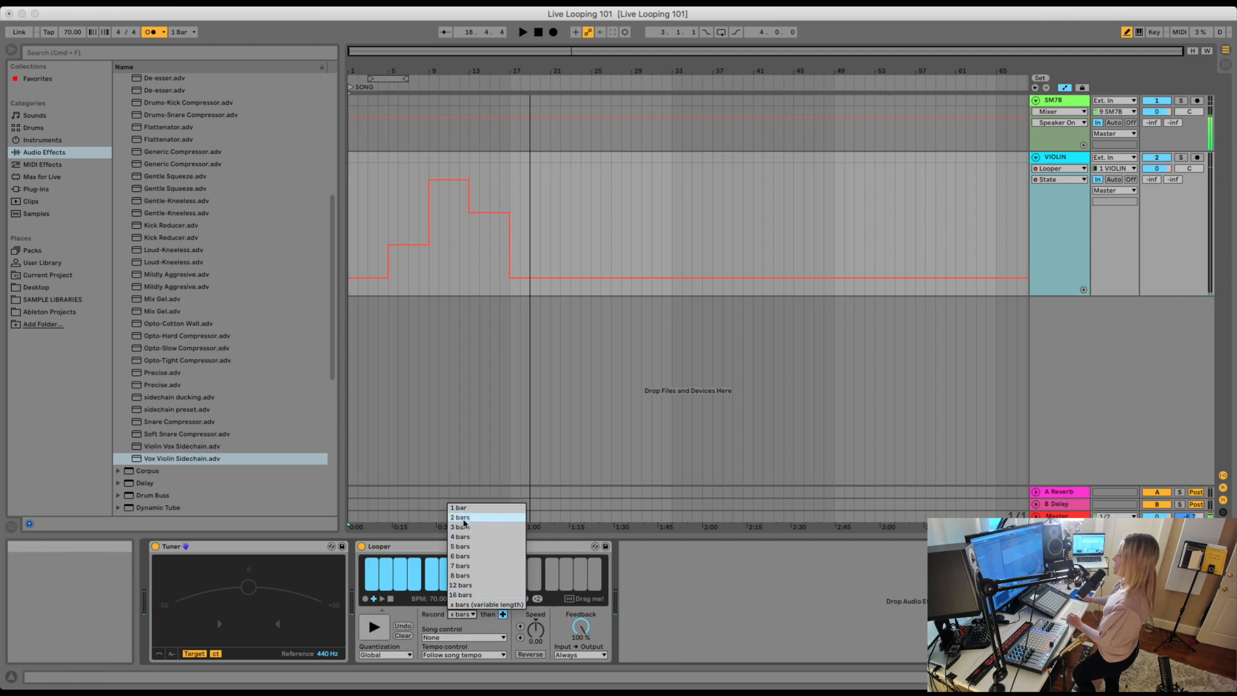
left_click(438, 617)
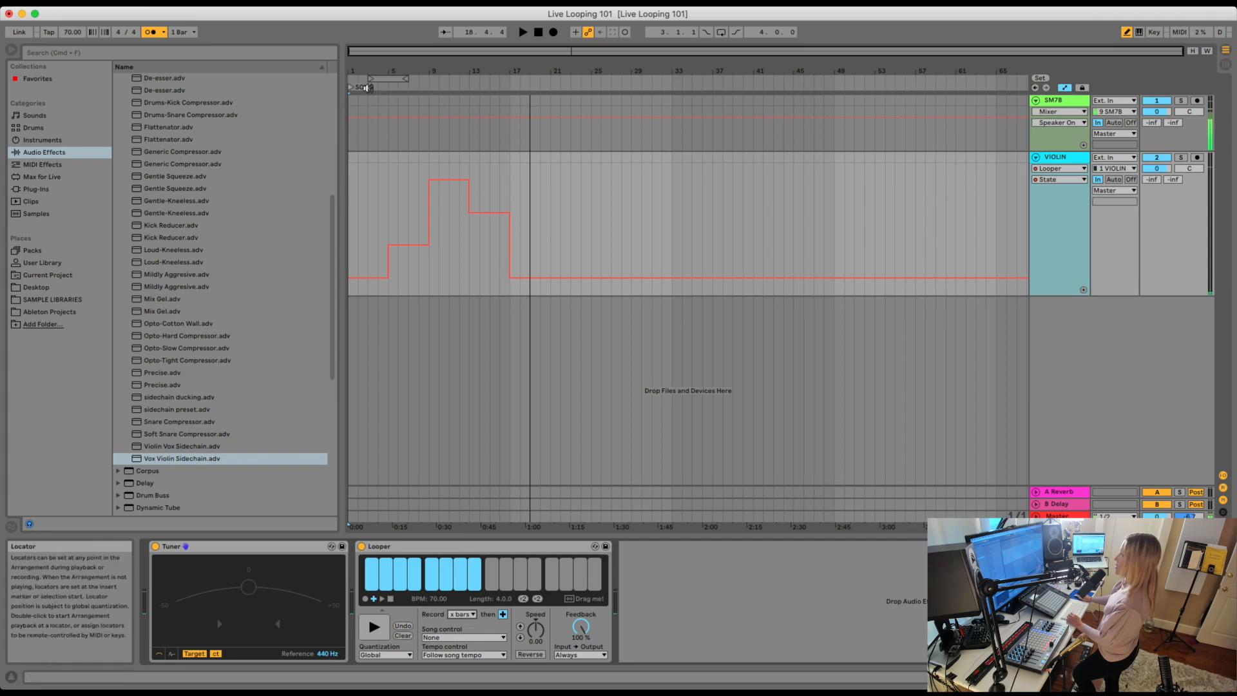
Clear the recorded loop from Looper and re-enable the overridden State automation.
left_click(402, 636)
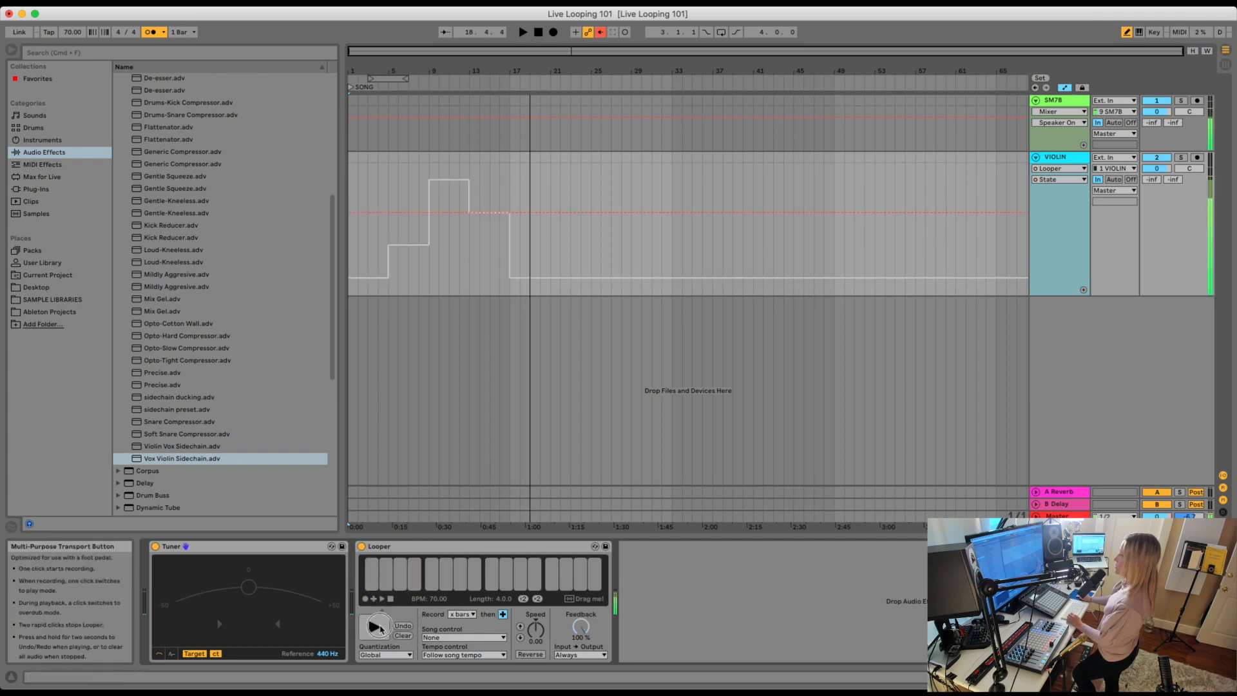
left_click(401, 636)
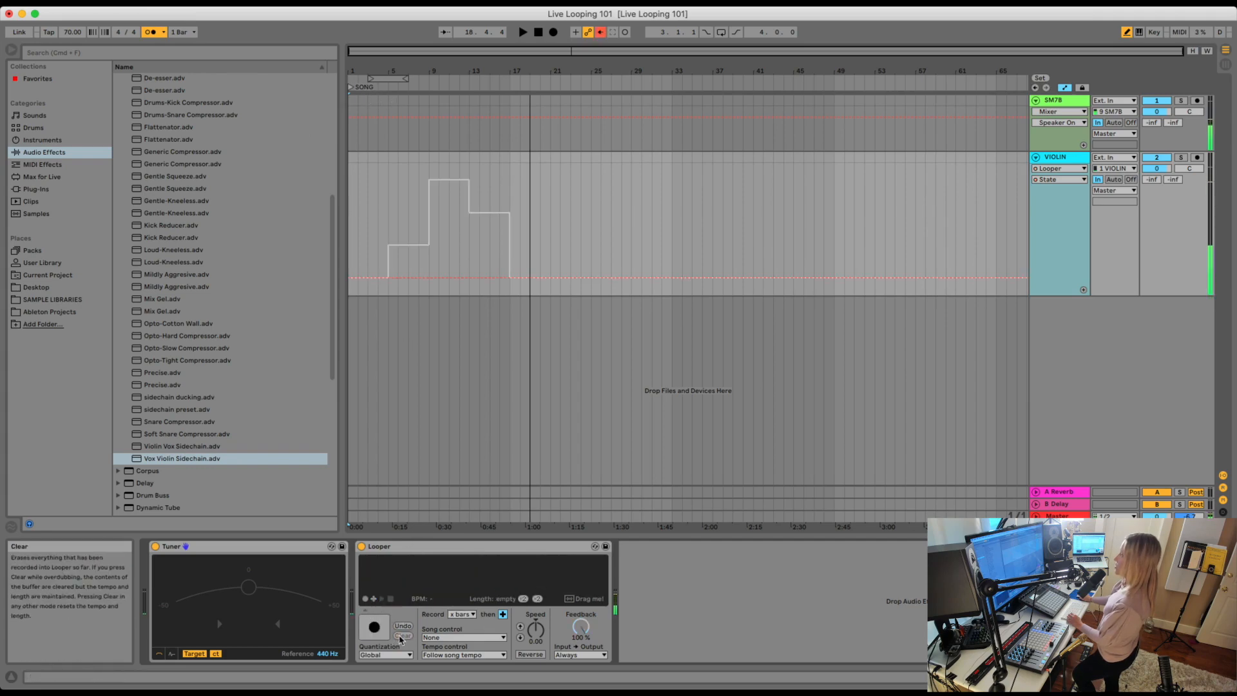
left_click(601, 32)
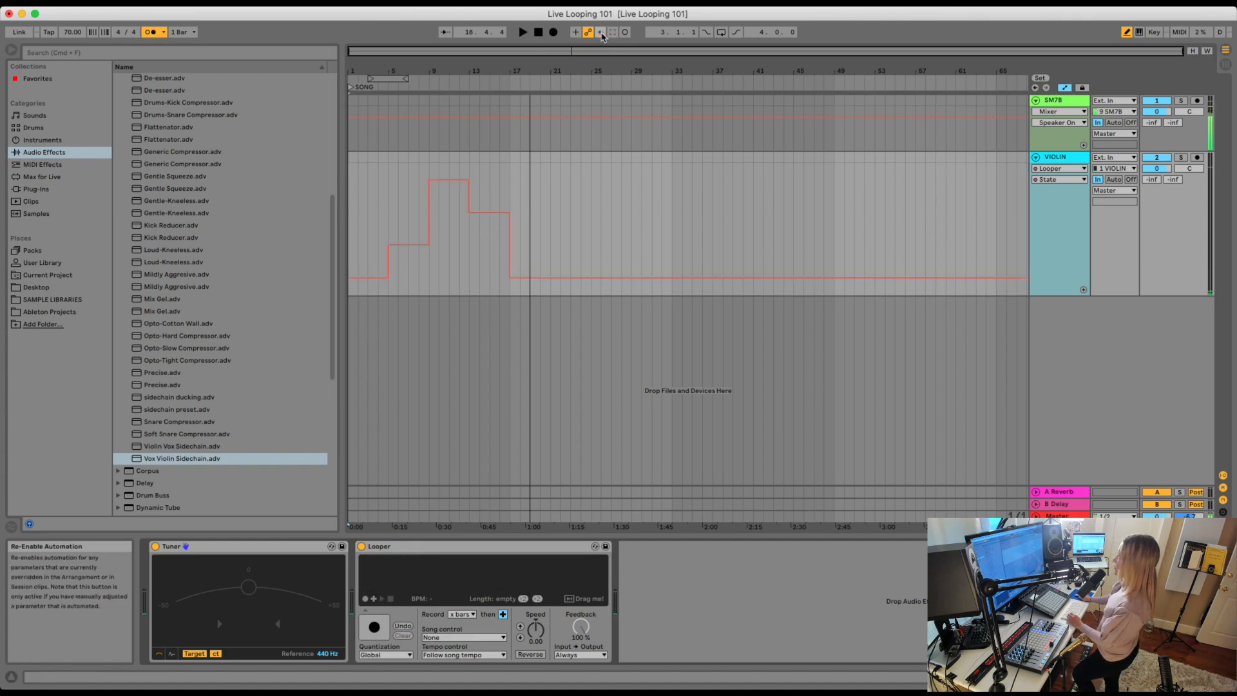
Play the arrangement from the SONG locator through the automated looping section, stop after bar 17 and select the VIOLIN track.
double_click(371, 89)
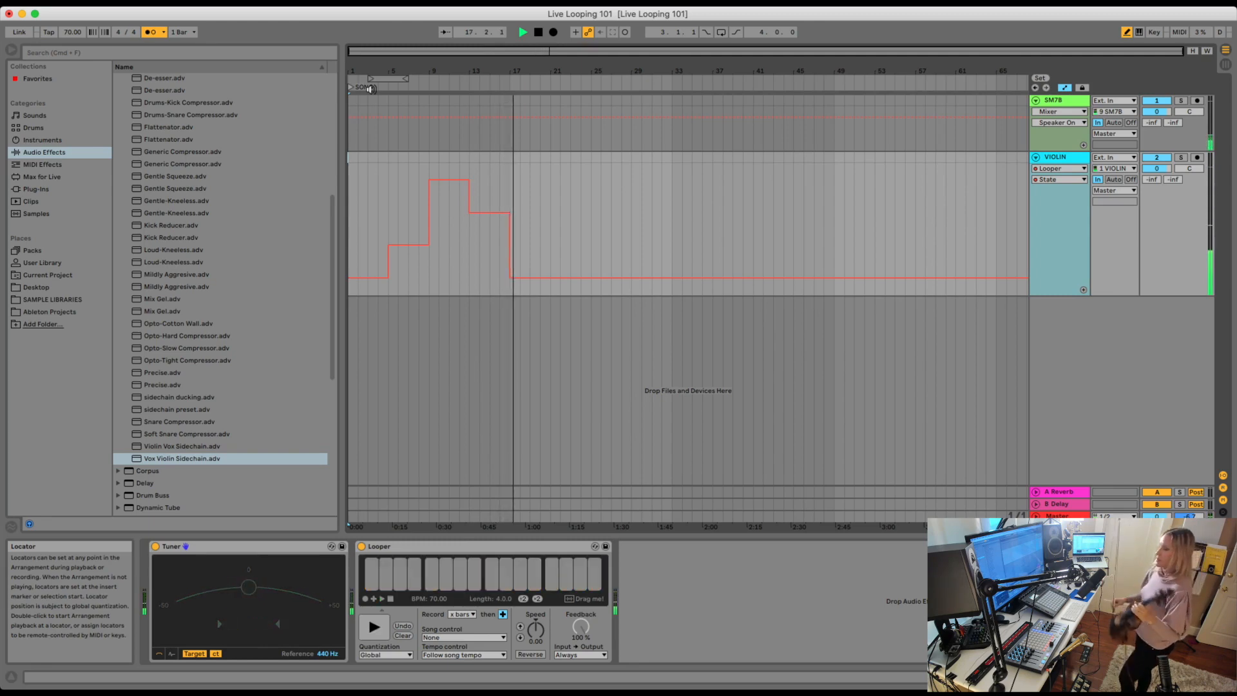
key("space")
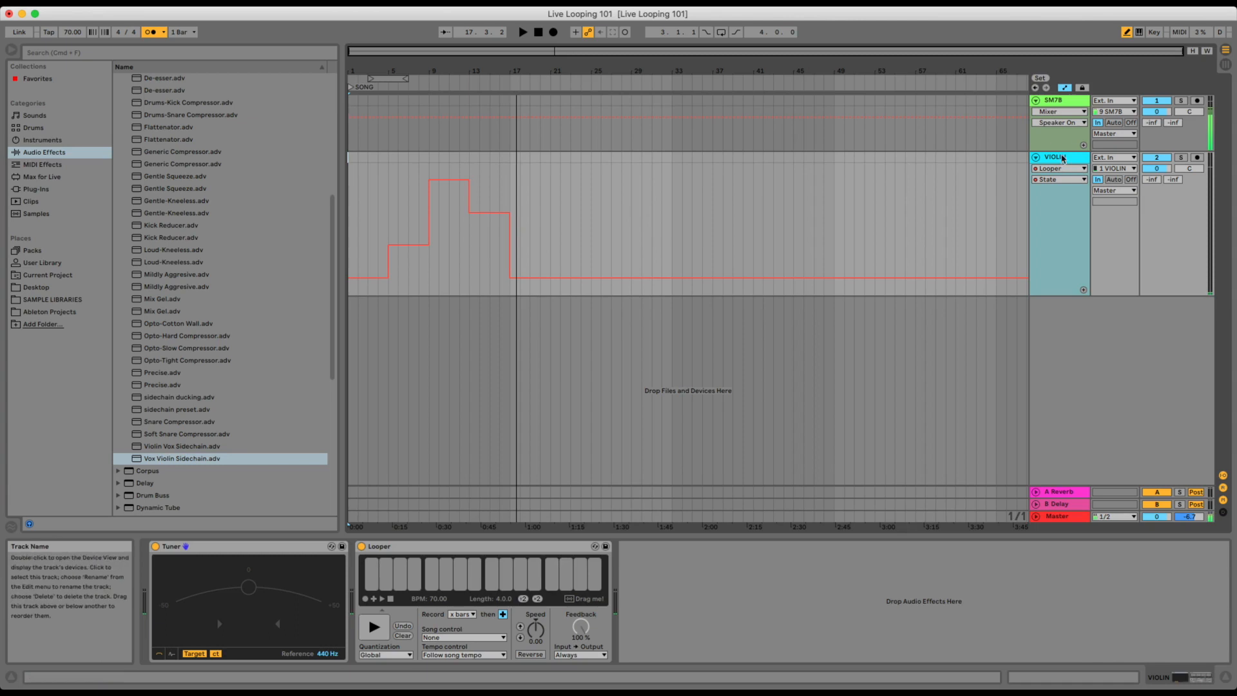
left_click(1063, 159)
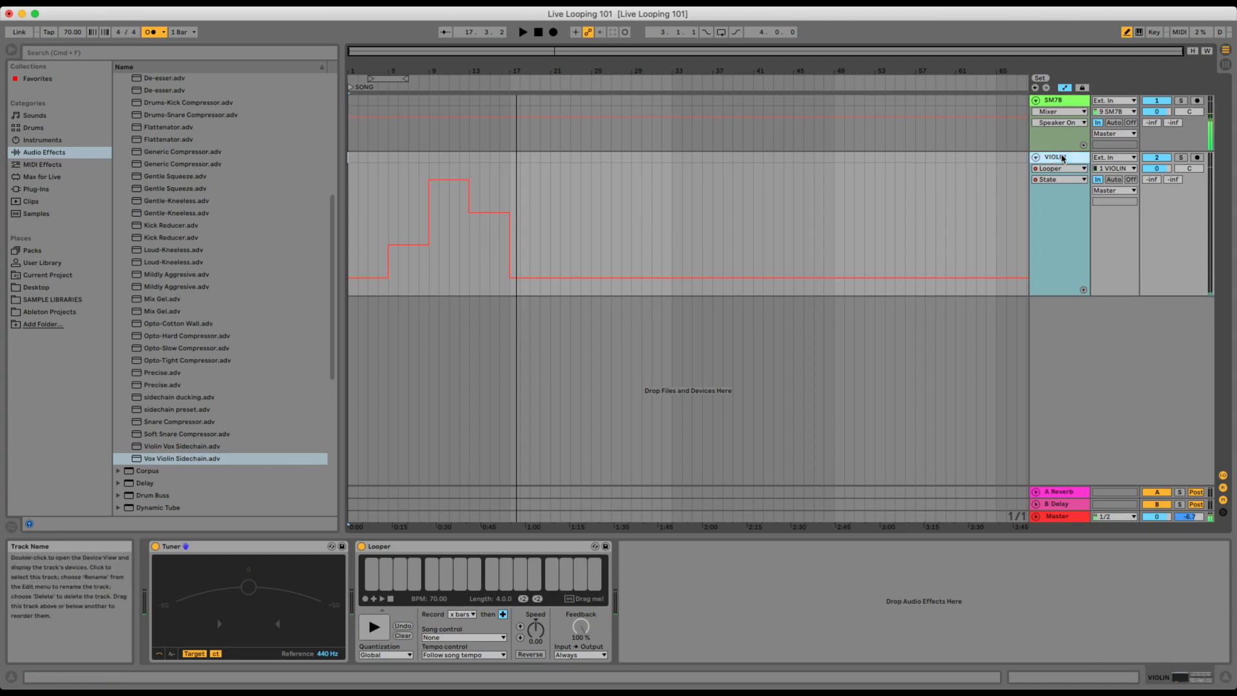
Duplicate the VIOLIN track together with its Tuner, Looper and State automation.
key("super+d")
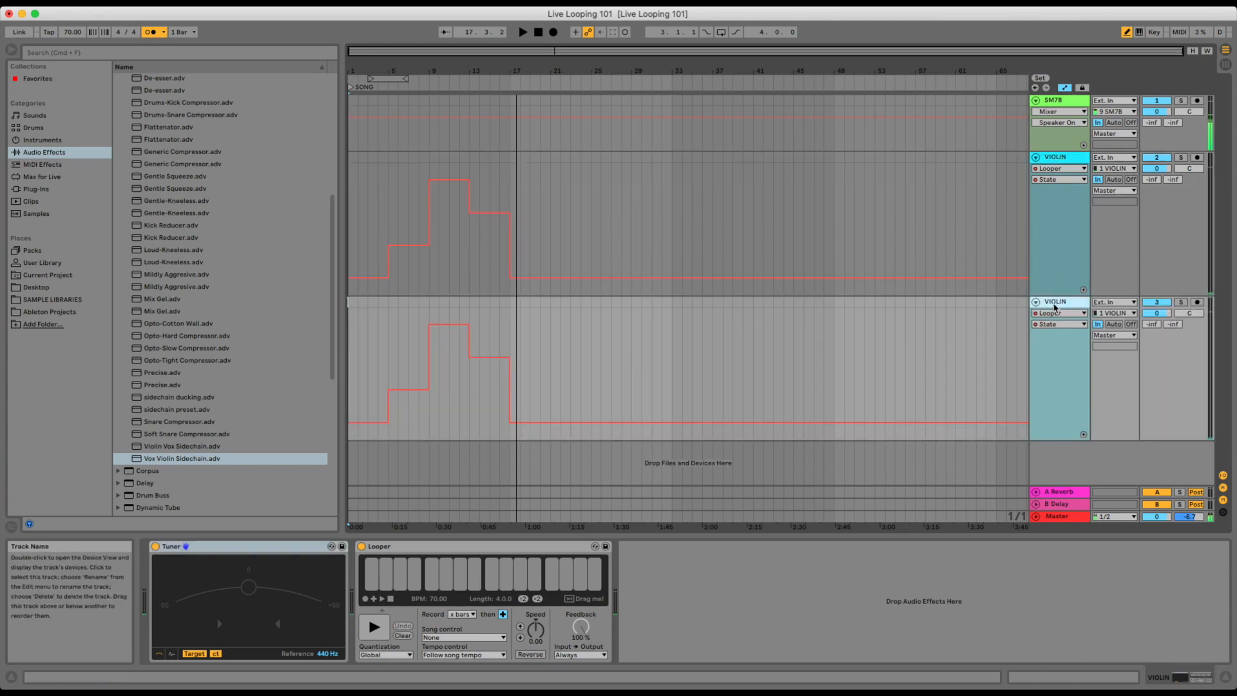
left_click(1055, 304)
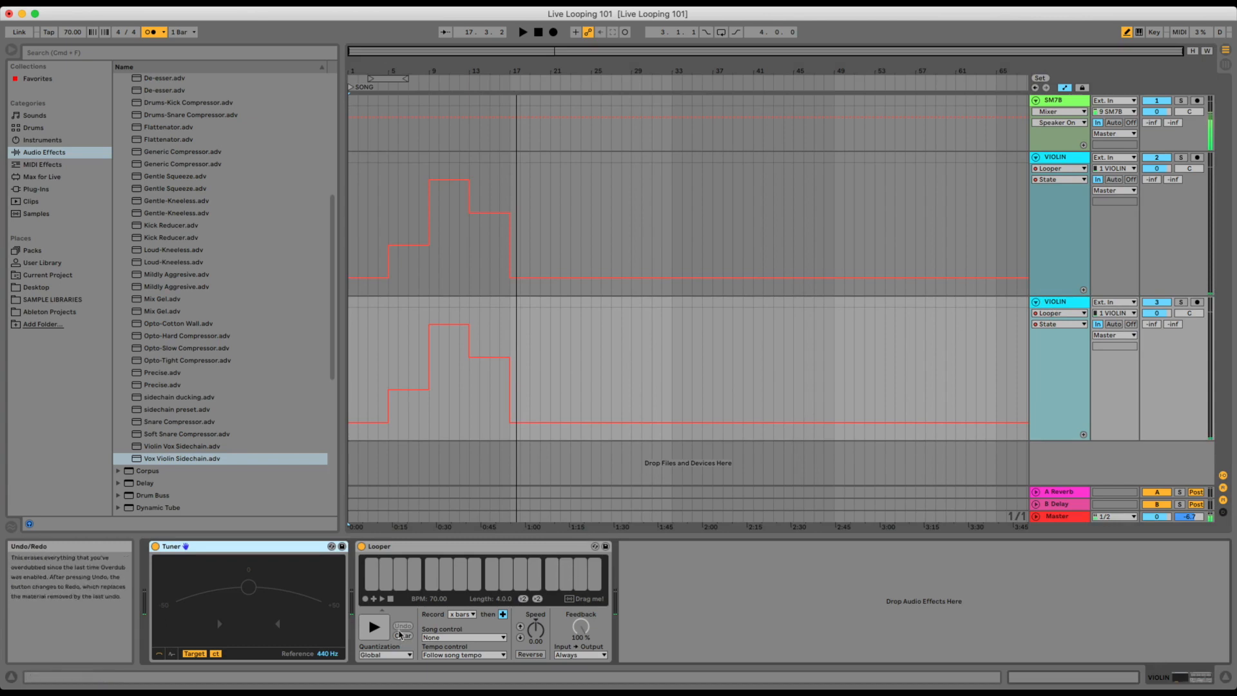
Delete the duplicated VIOLIN track's Looper State automation from bar 1 to bar 22 and clear the loop stored in its Looper.
key("b")
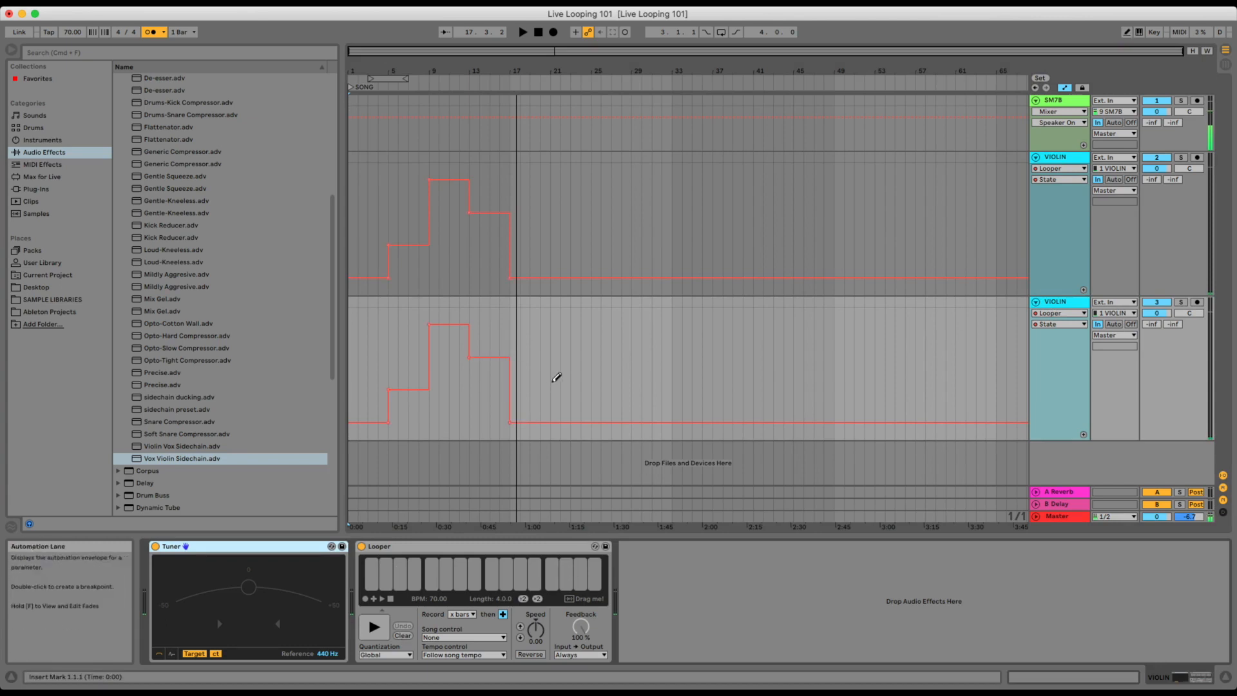
left_click_drag(555, 380, 337, 386)
key("Delete")
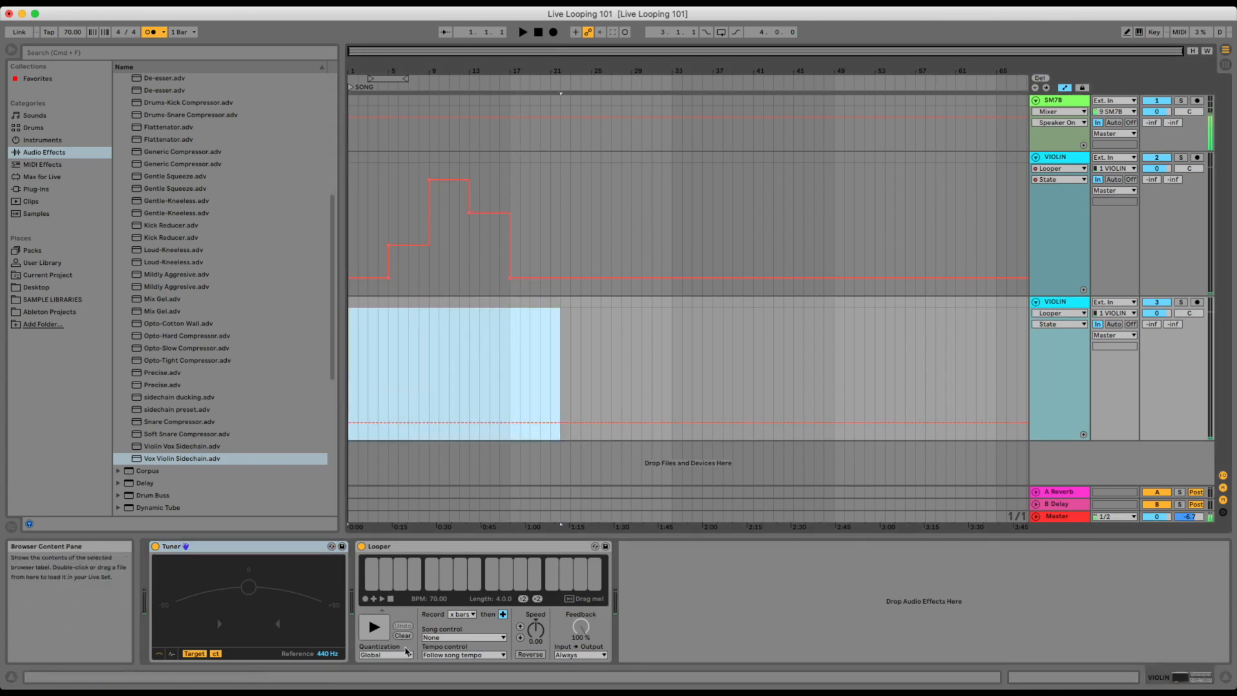
left_click(416, 423)
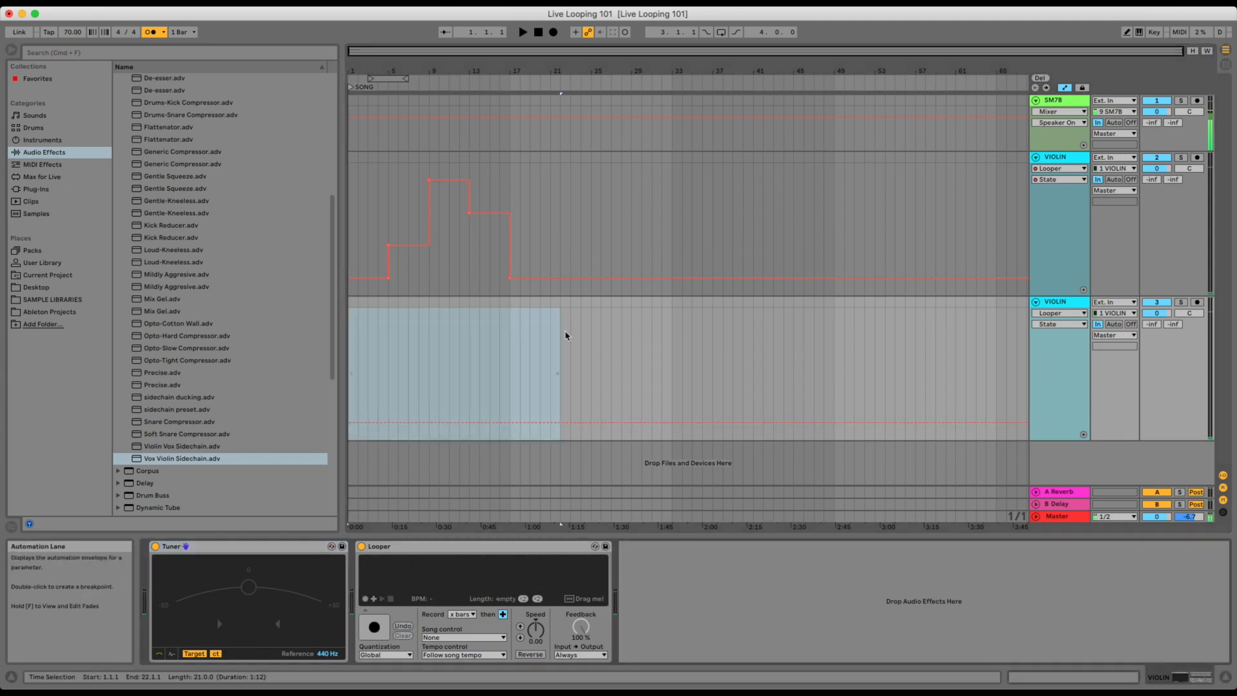
Draw Looper State automation on the duplicated VIOLIN track, one state above stop (Record), from bar 9 to bar 22.
key("b")
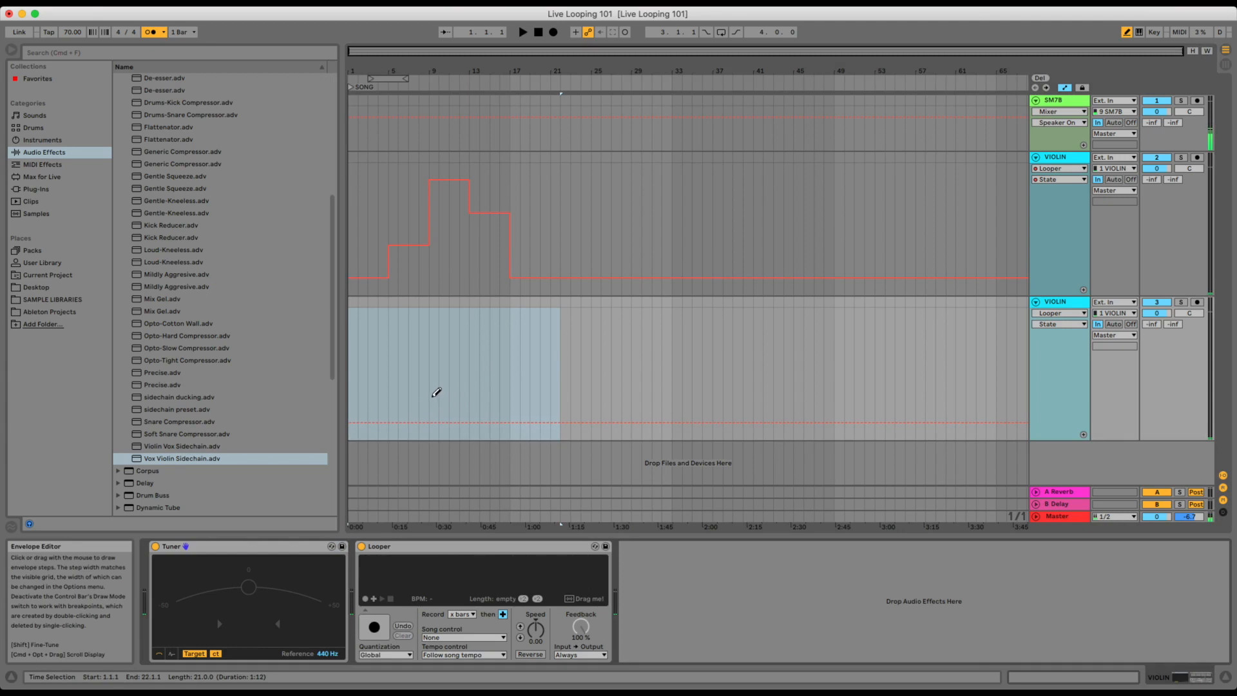
mouse_move(434, 416)
left_mouse_down()
mouse_move(429, 400)
mouse_move(469, 389)
mouse_move(555, 390)
left_mouse_up()
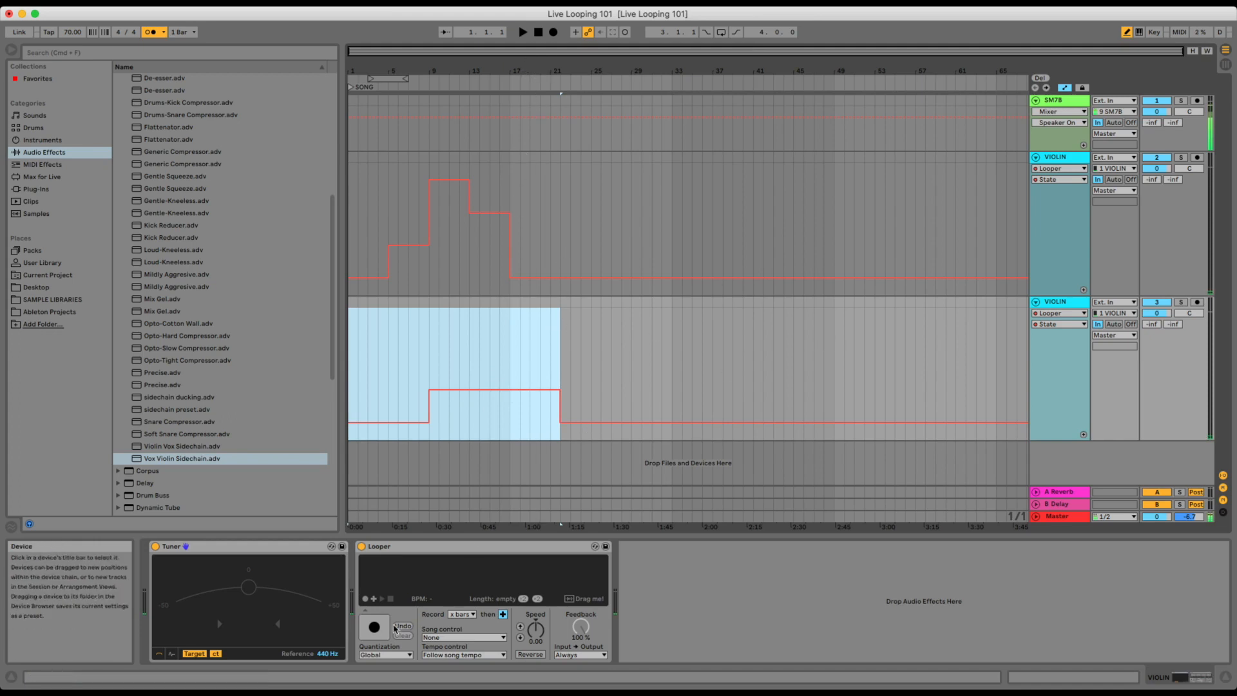
left_click(461, 614)
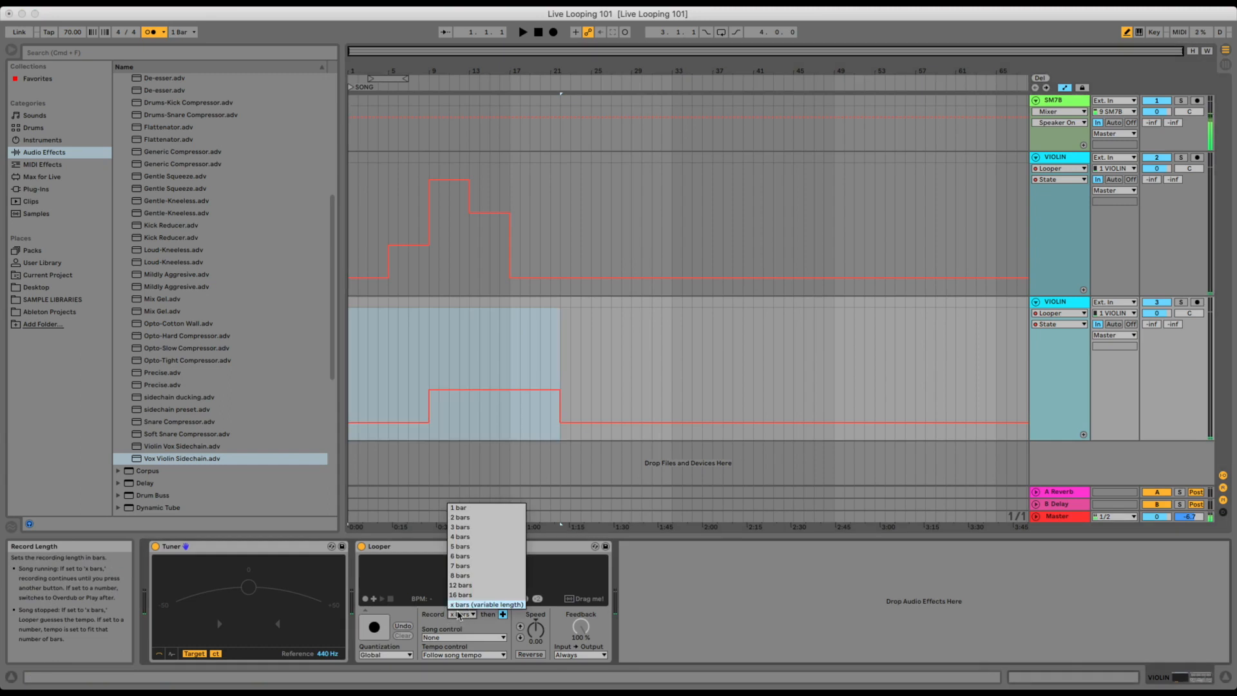
left_click(461, 616)
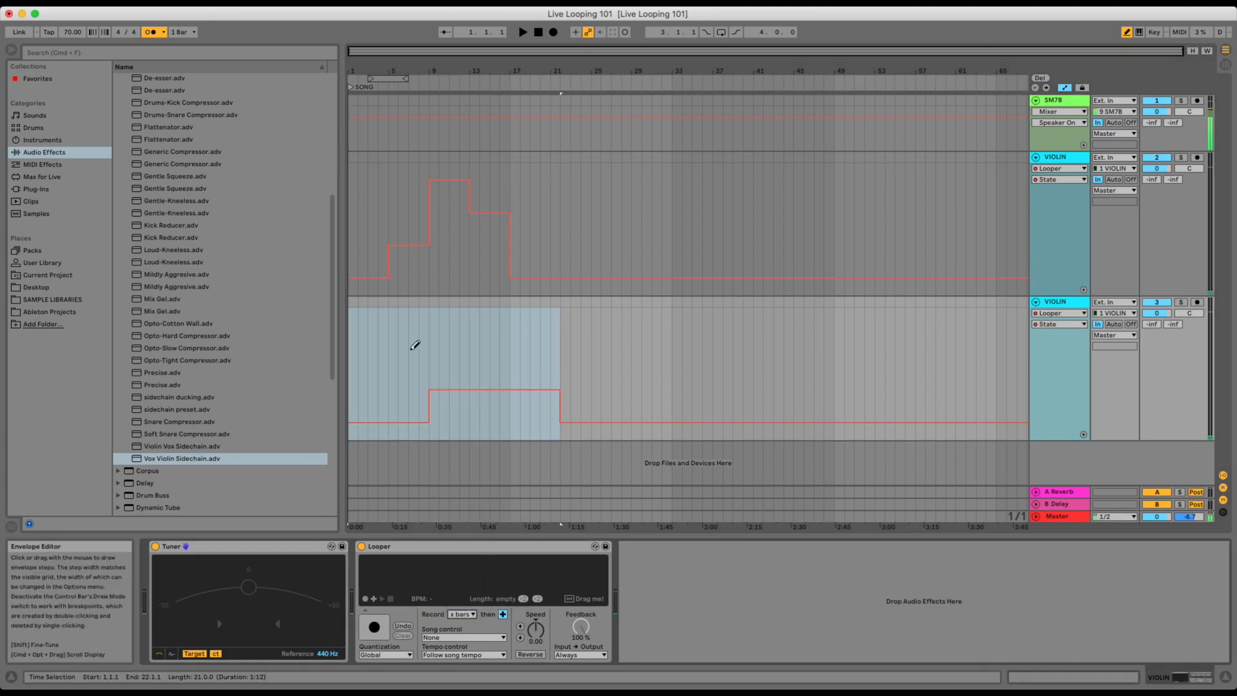